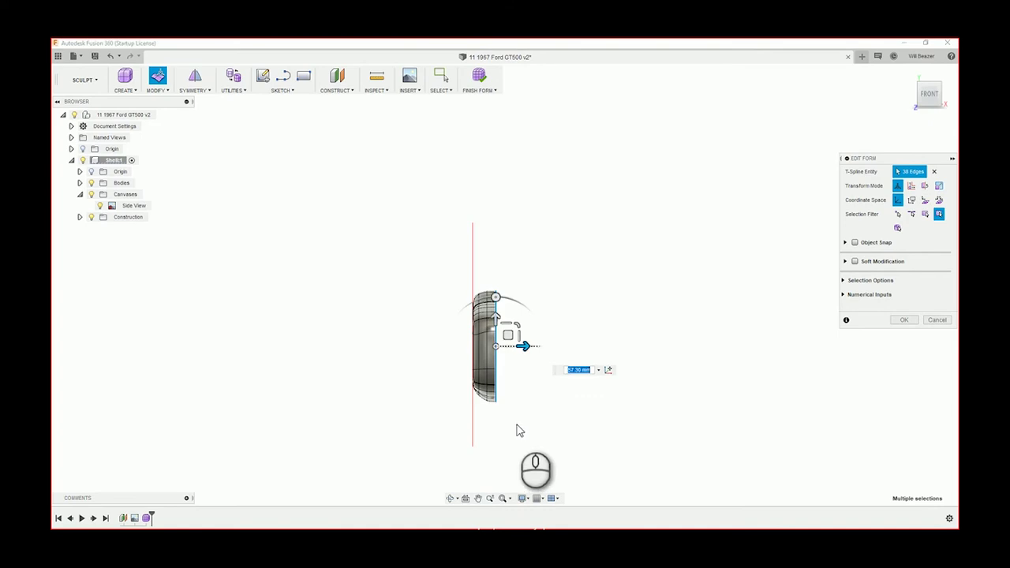
In the left side view, move the shell's upper rear corner vertex about 5.5 mm up and slightly rearward to match the photo's tail.
shift+middle_drag(528, 390, 655, 427)
click(935, 96)
scroll(67, 310, up, 10)
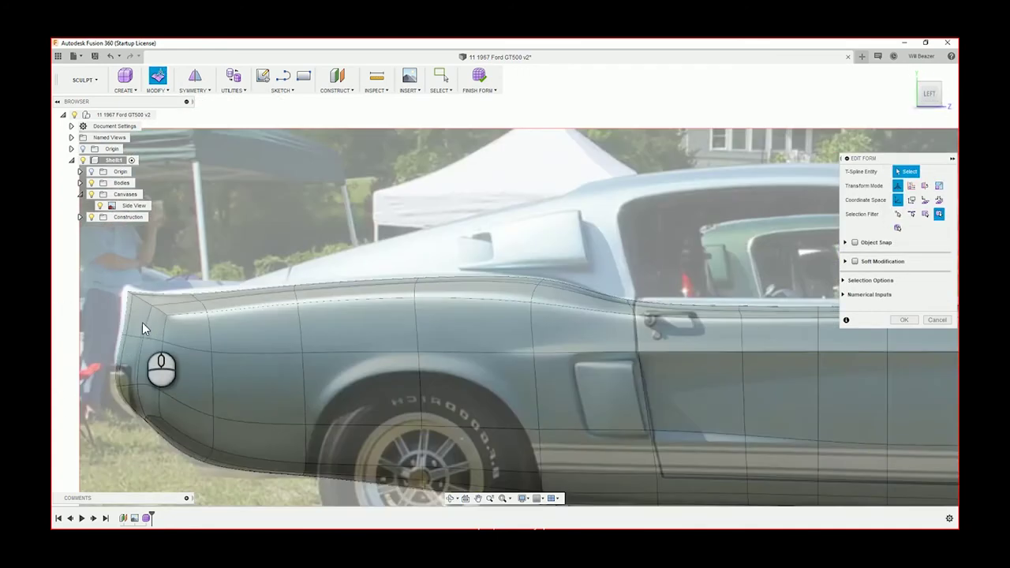
scroll(139, 290, down, 2)
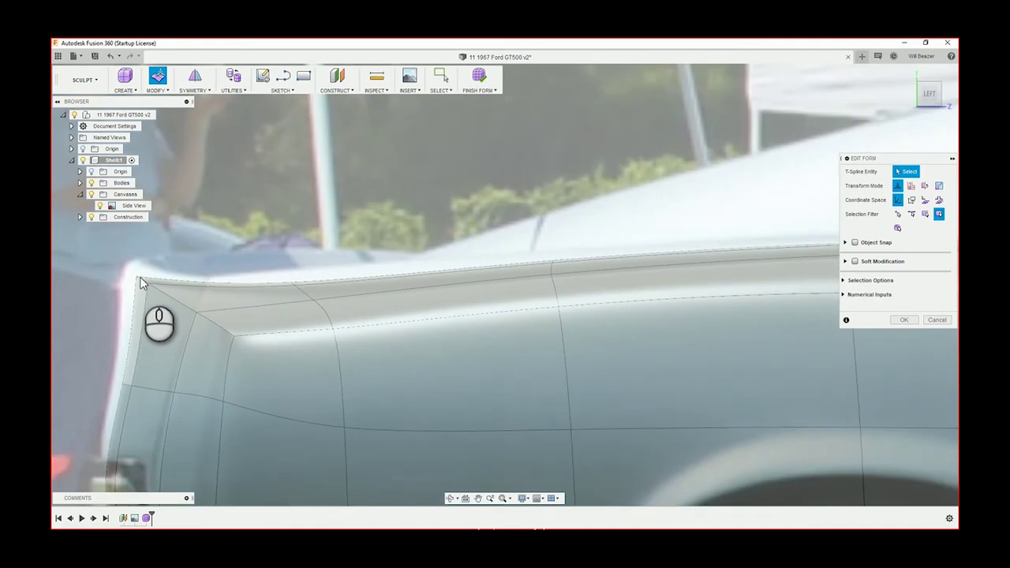
shift+middle_drag(147, 294, 99, 240)
click(70, 248)
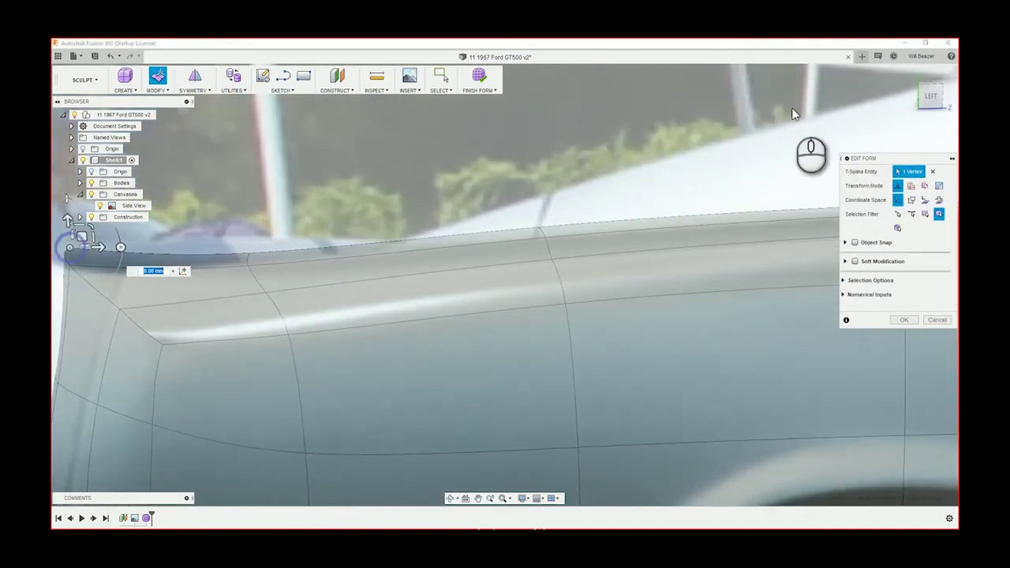
click(929, 95)
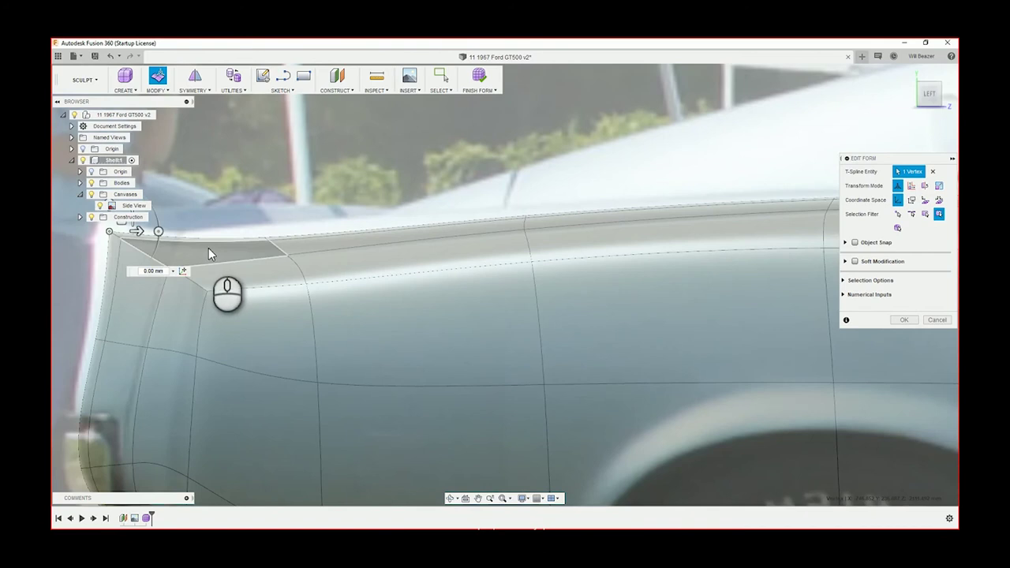
middle_drag(245, 252, 456, 313)
scroll(340, 287, up, 3)
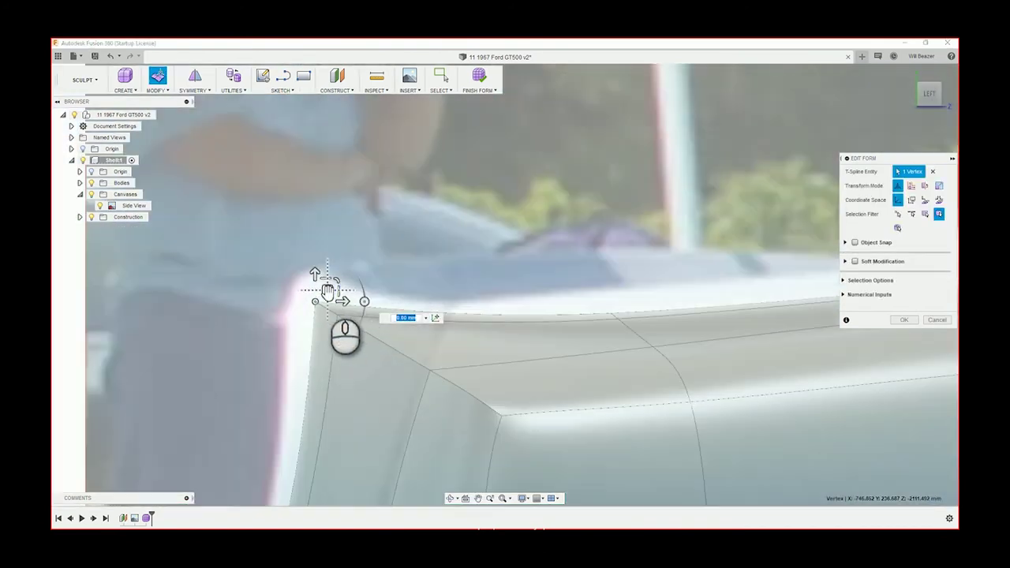
drag(328, 290, 316, 282)
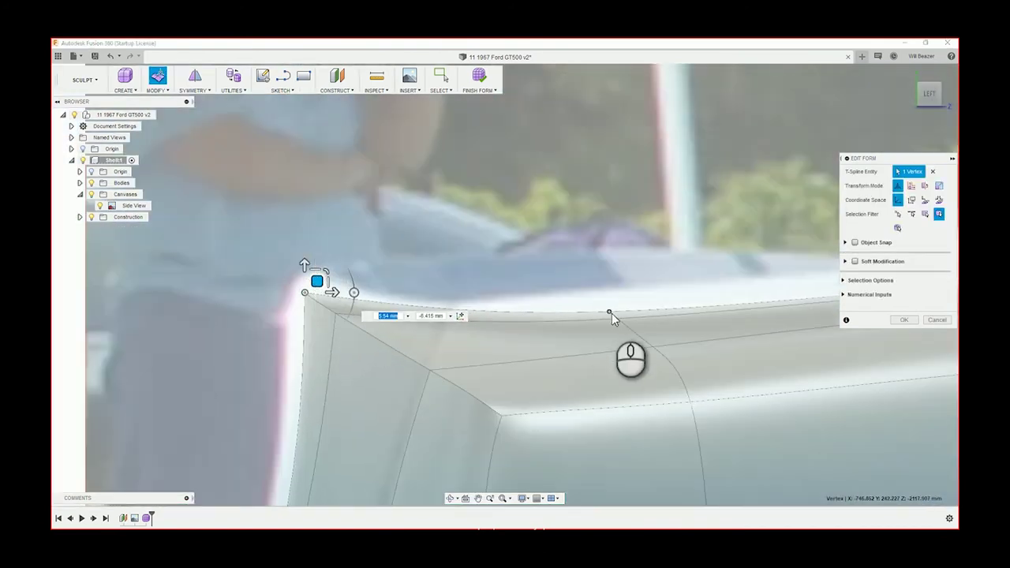
Raise the next two top-edge vertices ahead of the tail to the photo's body line, shifting the second about 13.7 mm forward.
click(609, 313)
mouse_move(611, 306)
mouse_down()
mouse_move(614, 276)
mouse_move(611, 288)
mouse_up()
scroll(611, 288, down, 5)
middle_drag(803, 322, 538, 288)
scroll(600, 302, up, 3)
scroll(661, 309, down, 3)
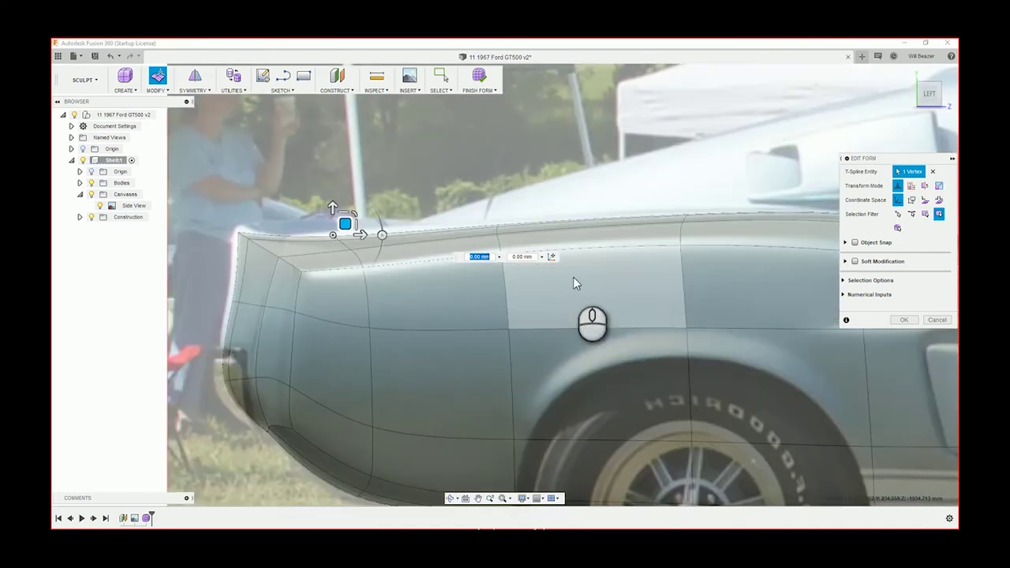
scroll(474, 223, up, 4)
click(532, 227)
drag(542, 214, 543, 201)
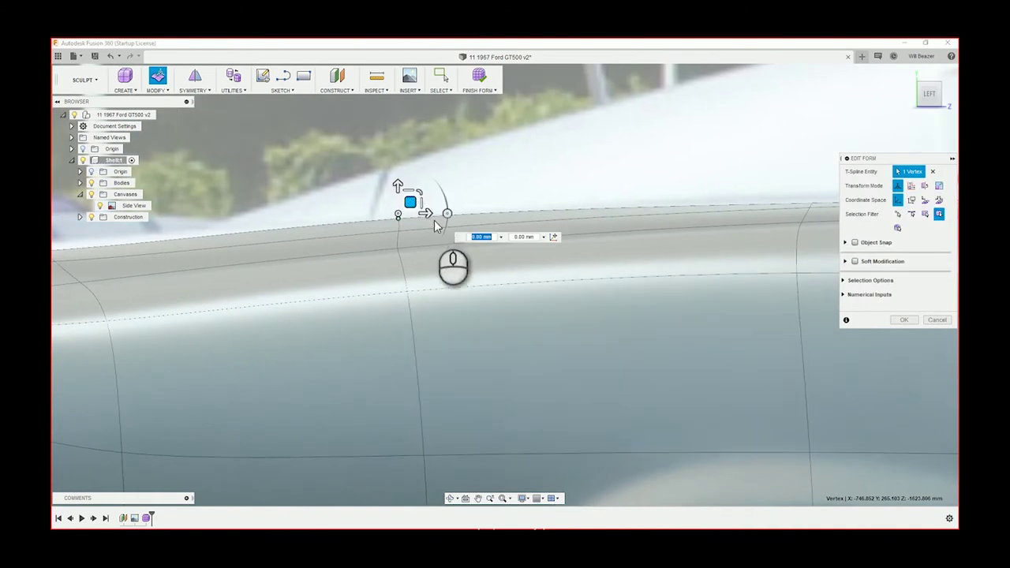
click(424, 211)
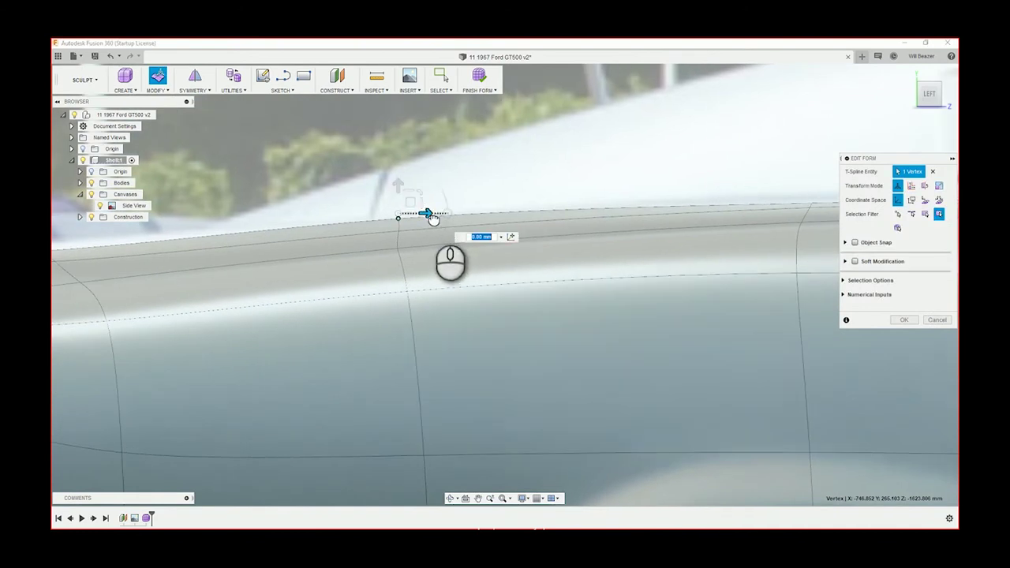
drag(432, 217, 443, 217)
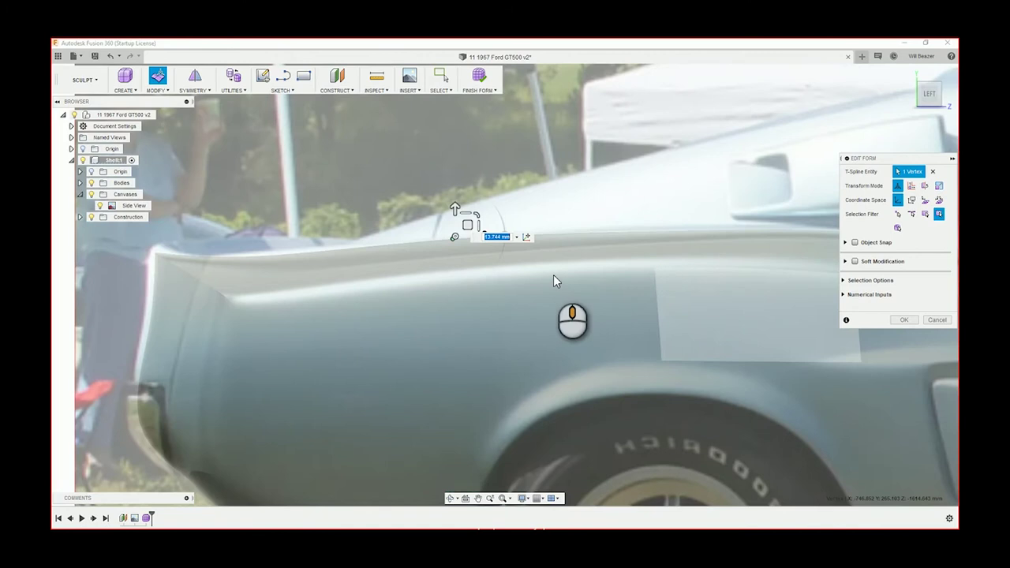
Move the top-edge vertex above the rear wheel forward along the body line in the photo.
middle_drag(672, 225, 518, 229)
scroll(515, 229, up, 4)
scroll(479, 229, up, 2)
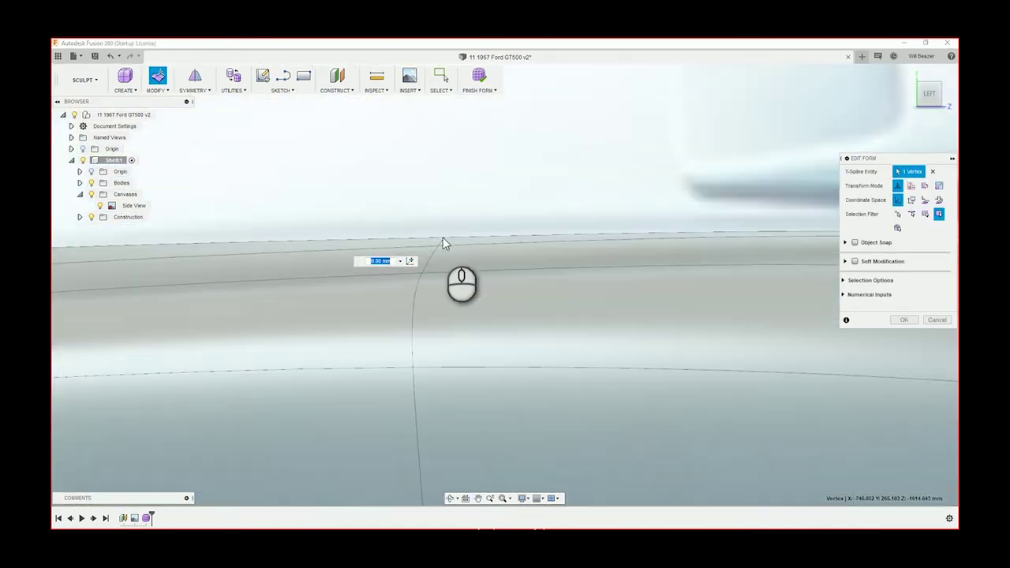
click(444, 237)
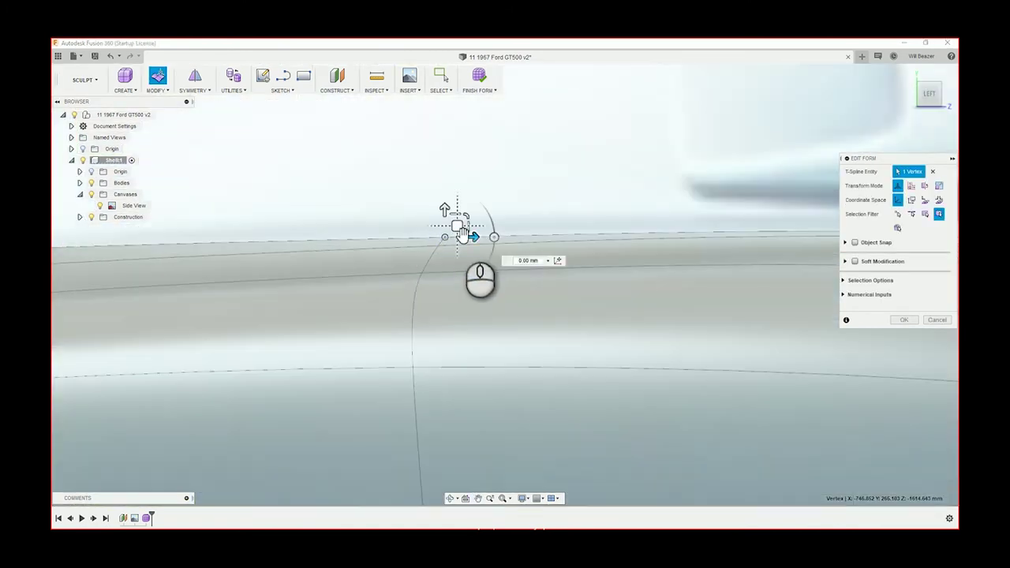
drag(456, 223, 505, 246)
Move the top-edge vertex below the quarter-window scoop about 4.5 mm up and 7.3 mm forward.
scroll(465, 273, down, 2)
scroll(648, 346, down, 3)
middle_drag(648, 347, 510, 329)
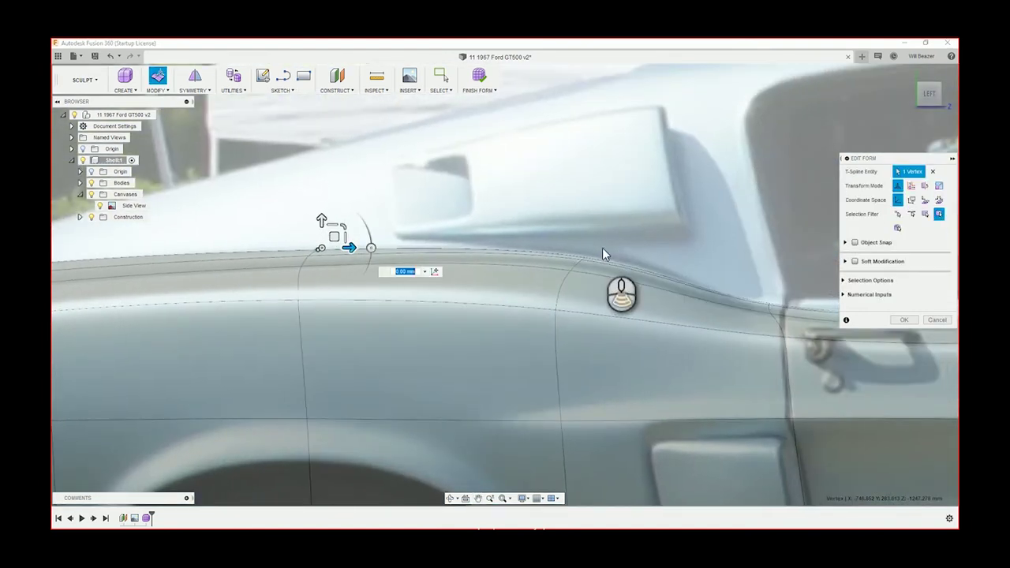
scroll(566, 273, up, 5)
click(558, 268)
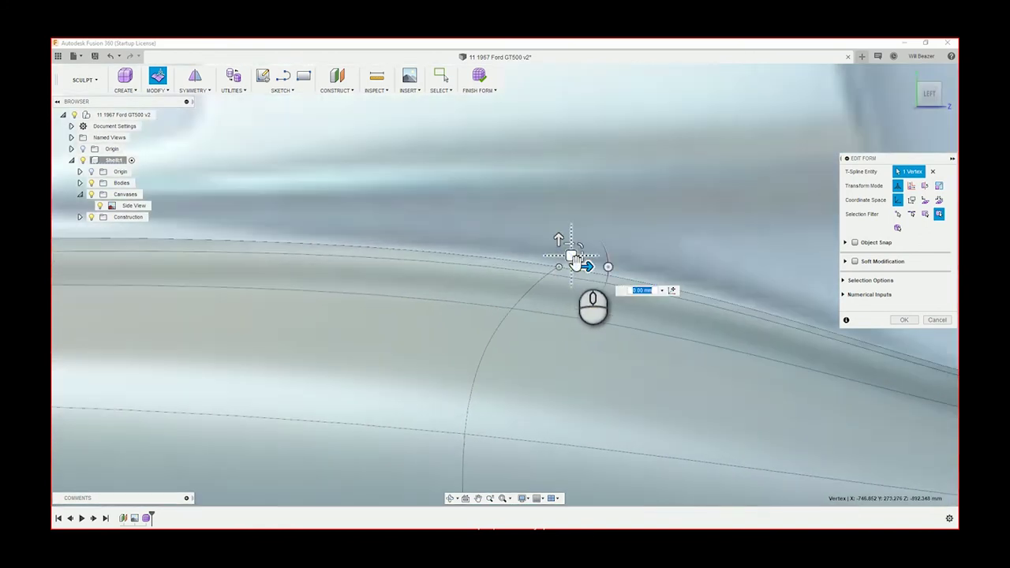
drag(572, 258, 590, 249)
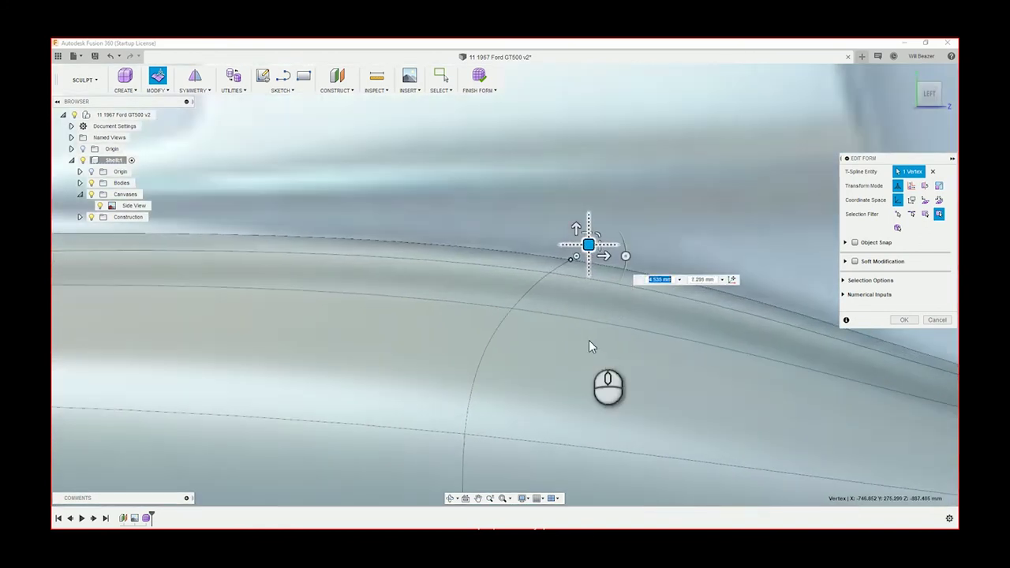
Move the top-edge vertex at the door's rear seam about 6.5 mm up and 24.1 mm forward, onto the window sill corner.
scroll(589, 348, down, 3)
scroll(824, 389, down, 4)
middle_drag(857, 398, 741, 379)
scroll(741, 379, down, 4)
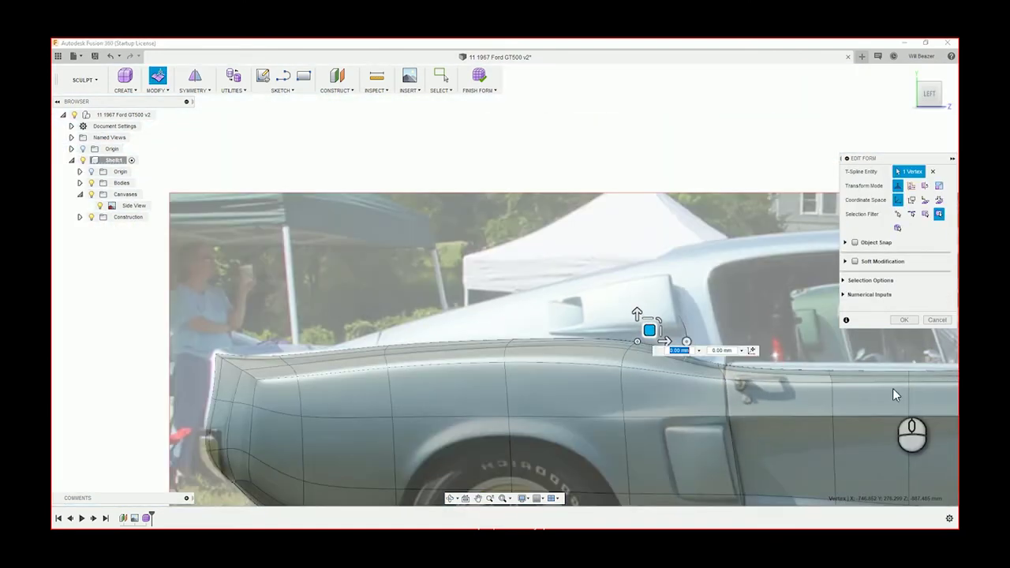
scroll(892, 388, down, 1)
middle_drag(893, 388, 475, 354)
scroll(836, 377, down, 2)
scroll(410, 370, up, 5)
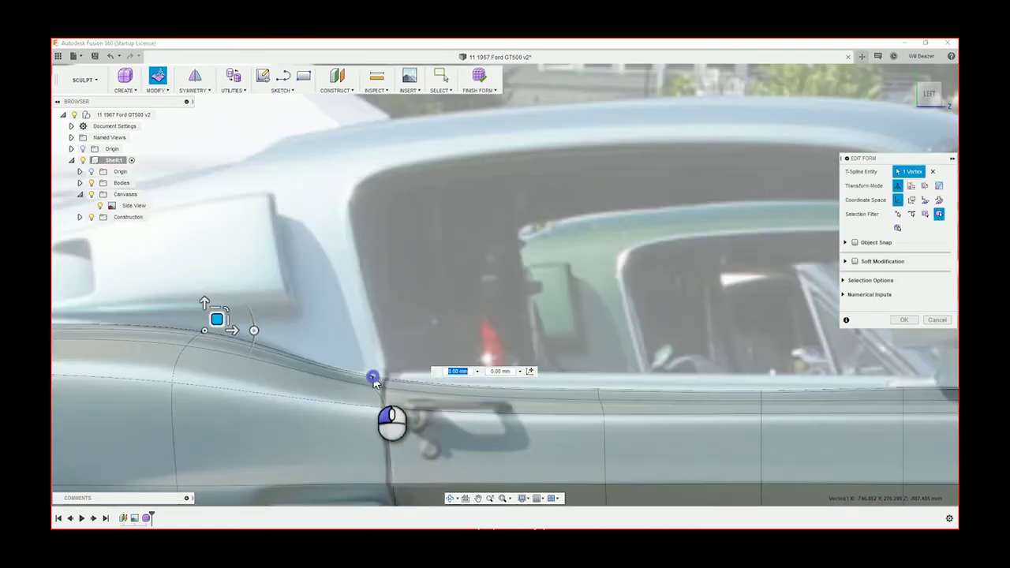
click(372, 378)
scroll(371, 369, up, 3)
click(296, 398)
click(366, 377)
drag(387, 365, 429, 350)
scroll(418, 346, down, 4)
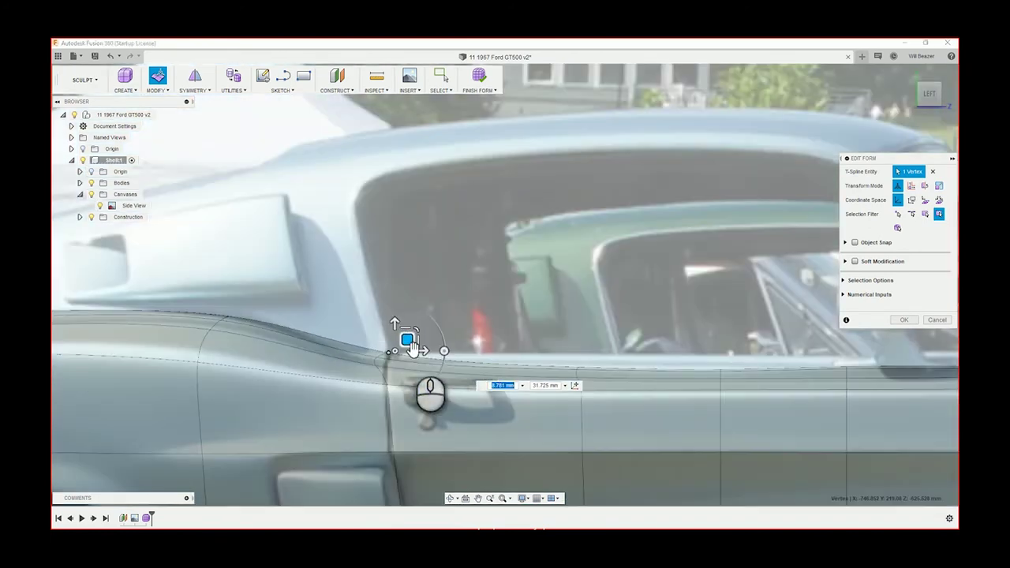
drag(411, 342, 407, 344)
Raise the next two vertices along the door's top edge to the window sill, the first by about 21.3 mm.
scroll(583, 367, up, 3)
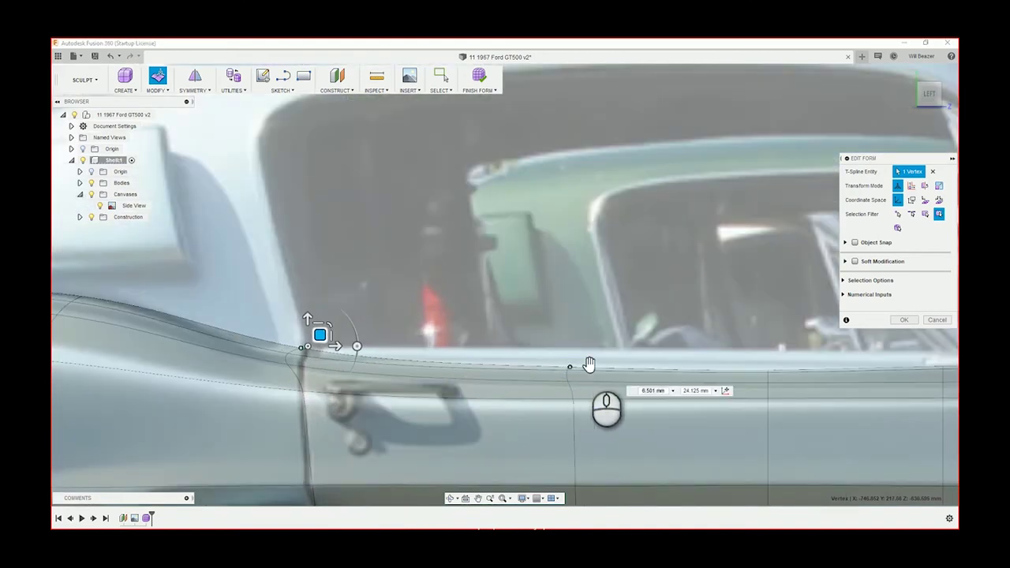
click(569, 365)
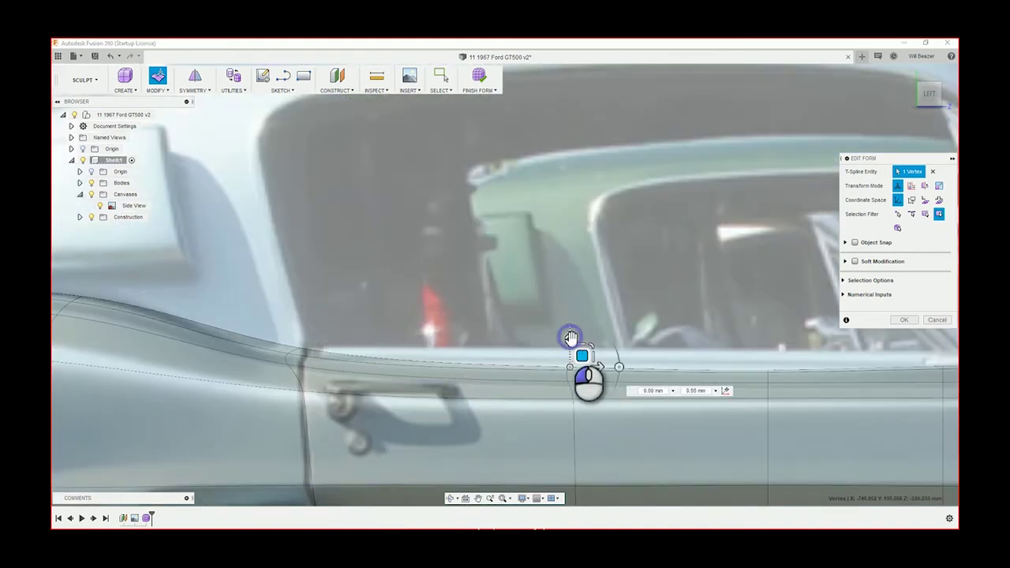
drag(571, 338, 571, 319)
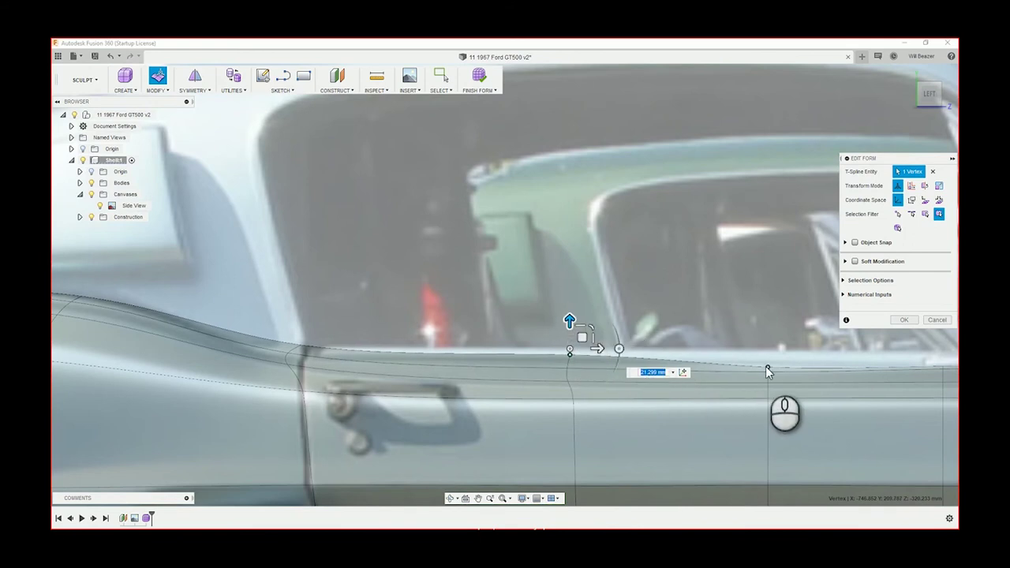
click(765, 367)
drag(769, 341, 769, 329)
Raise the door's top-edge vertex just behind the side mirror's base about 15.8 mm to the window sill line.
middle_drag(746, 410, 466, 399)
middle_drag(610, 350, 612, 350)
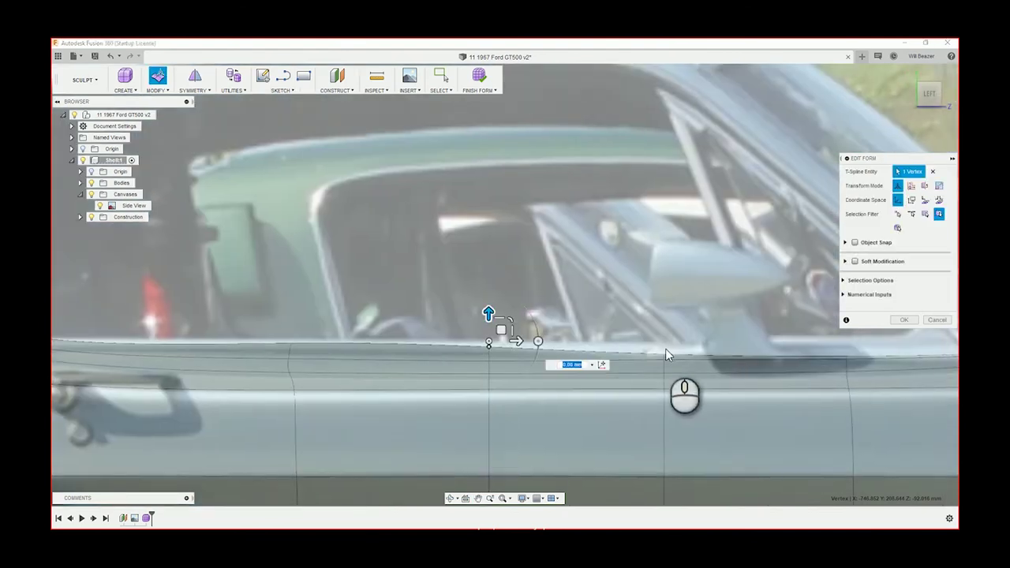
click(666, 329)
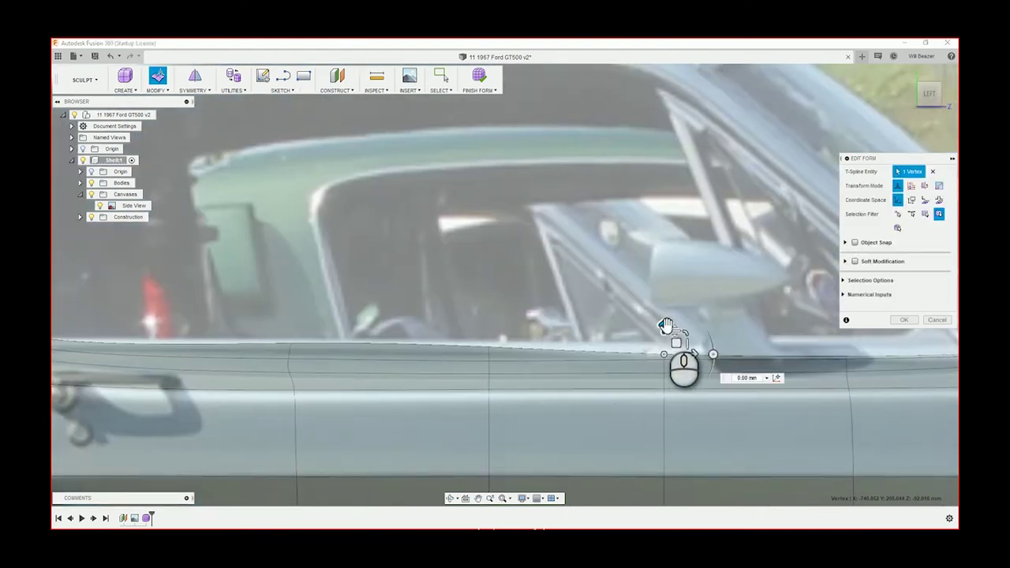
drag(665, 321, 665, 311)
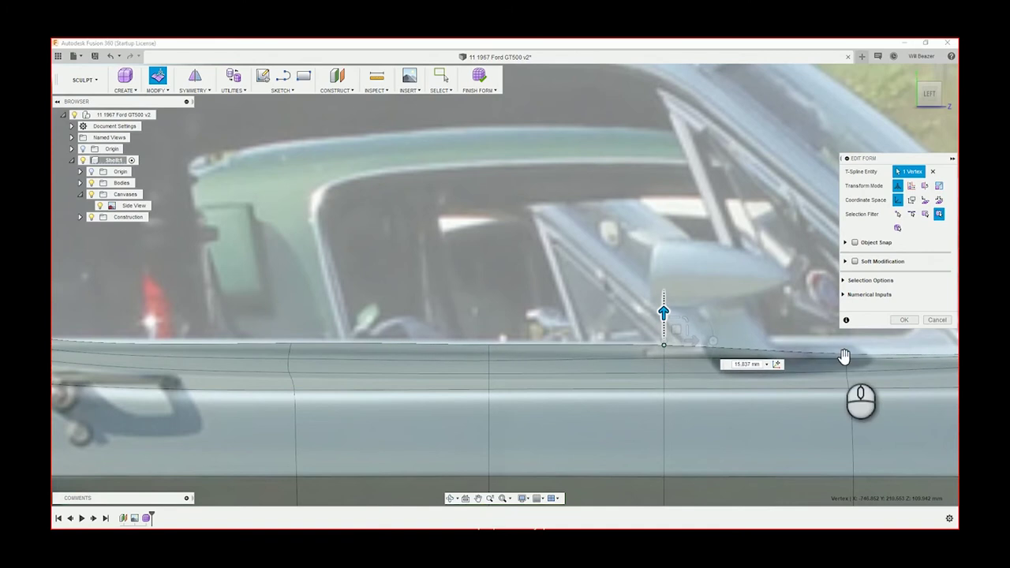
Raise the next vertex forward on the door's top edge about 12.6 mm and lower the one behind it about 3.3 mm.
click(891, 355)
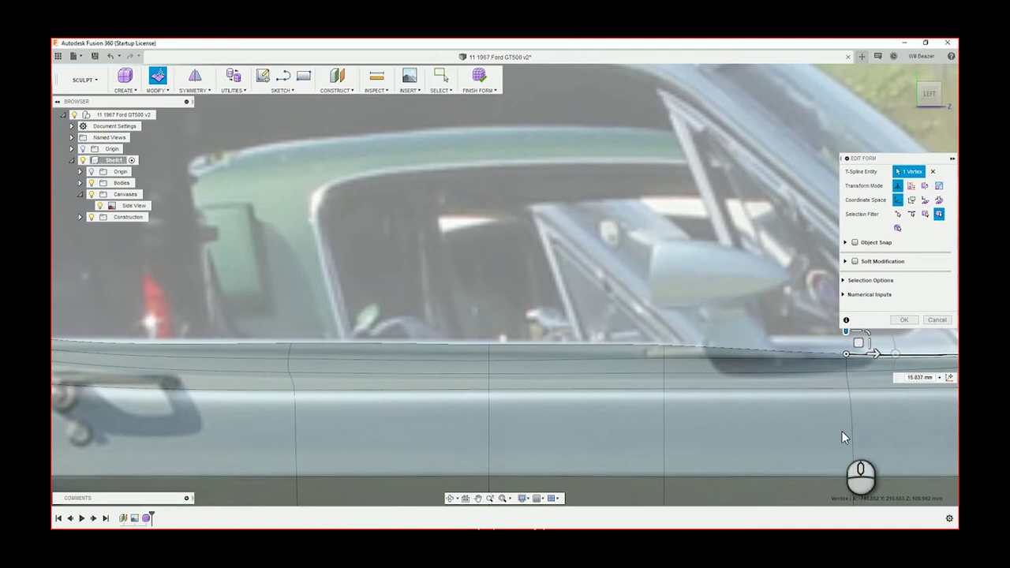
middle_drag(859, 455, 537, 390)
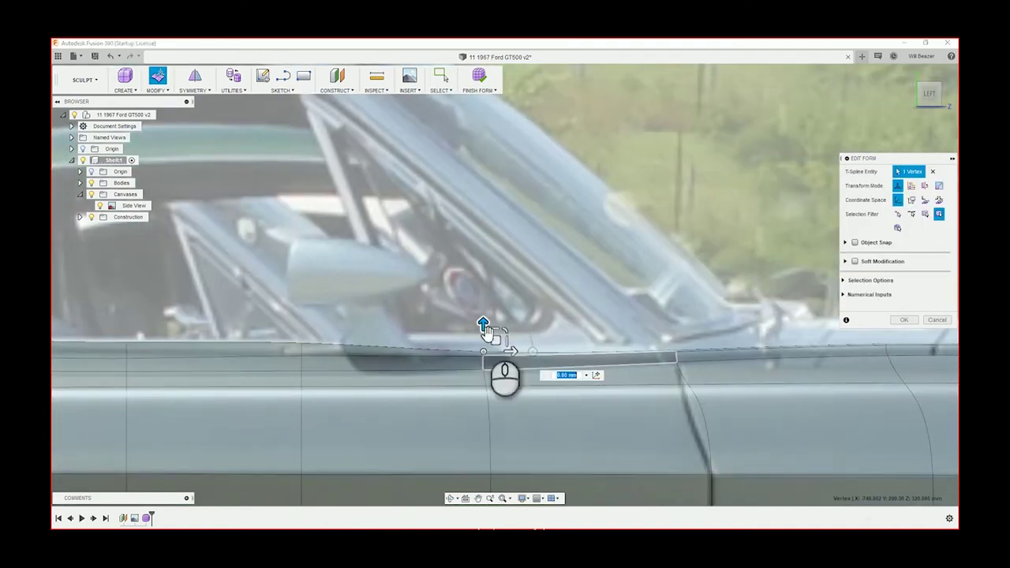
drag(484, 322, 483, 314)
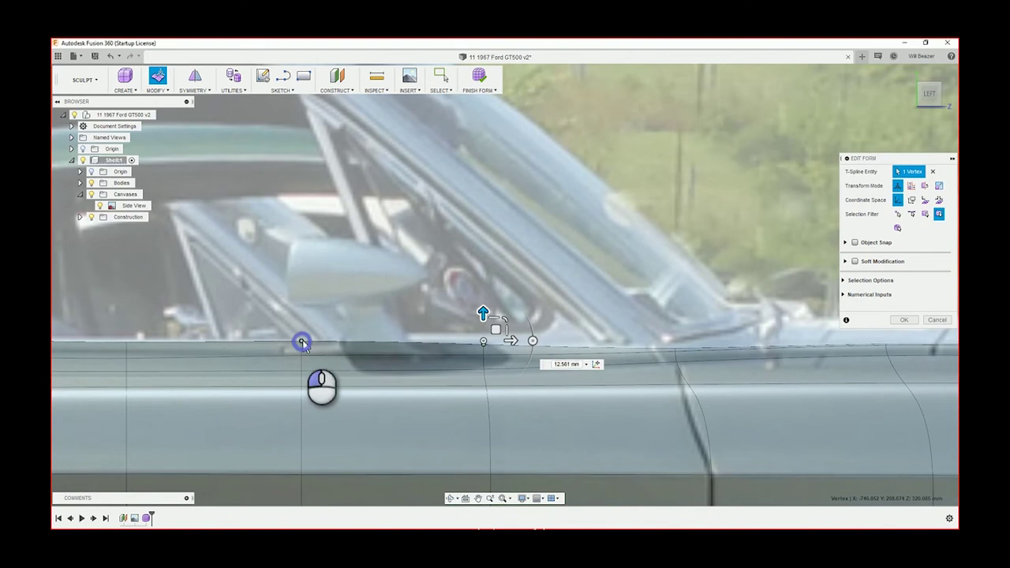
click(302, 342)
drag(302, 314, 303, 324)
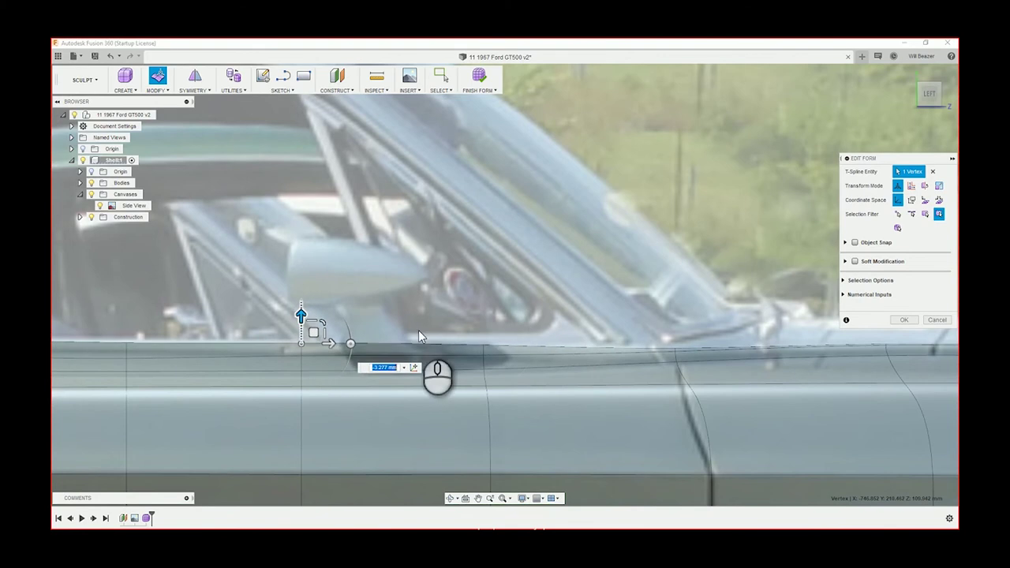
Move the outermost top-edge vertex at the door's front seam about 4 mm up and 0.8 mm rearward.
click(676, 347)
scroll(684, 365, up, 3)
click(666, 366)
scroll(661, 341, up, 3)
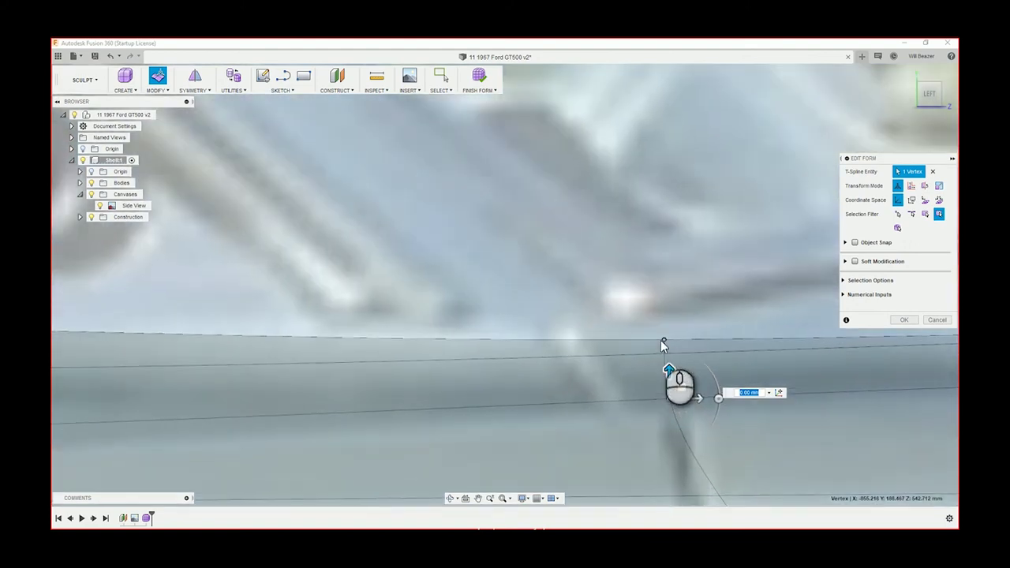
scroll(665, 335, down, 2)
click(680, 326)
drag(680, 330, 679, 317)
Move the two fender-top vertices ahead of the door seam up about 18.1 and 23.6 mm, and forward about 5.6 and 4.1 mm.
scroll(588, 387, down, 3)
scroll(589, 387, down, 5)
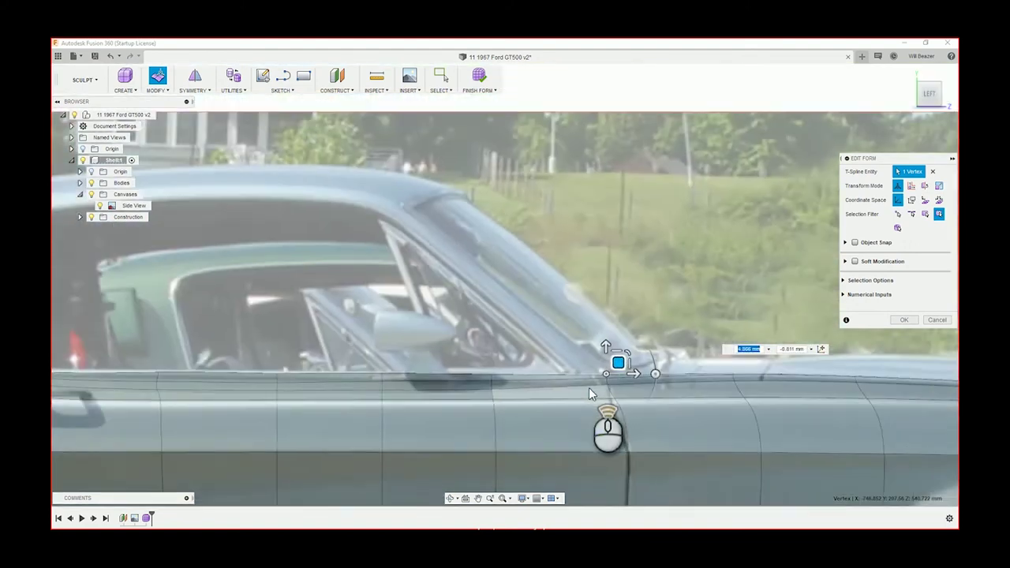
scroll(793, 367, up, 5)
scroll(443, 396, up, 5)
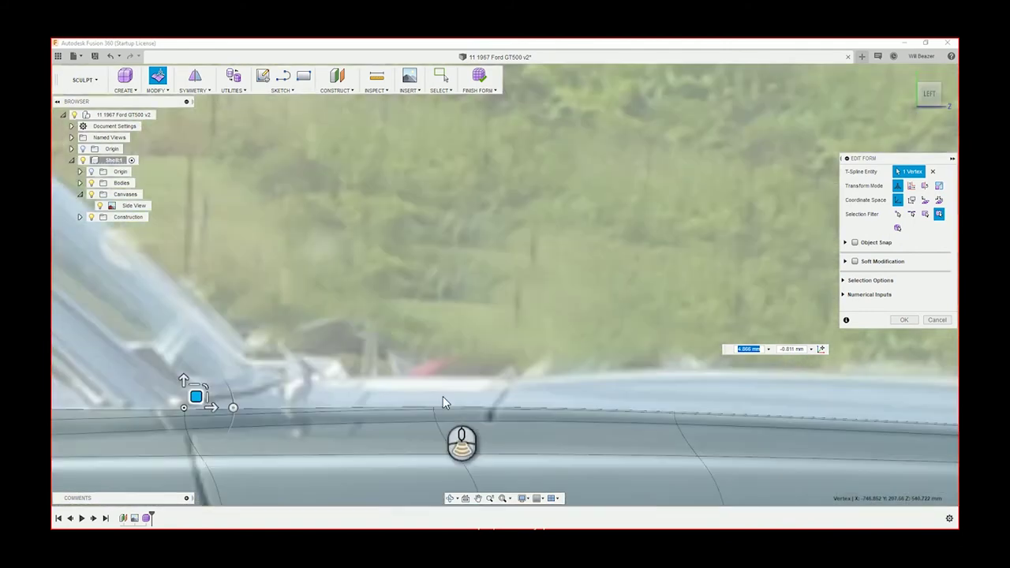
click(433, 407)
drag(444, 400, 452, 373)
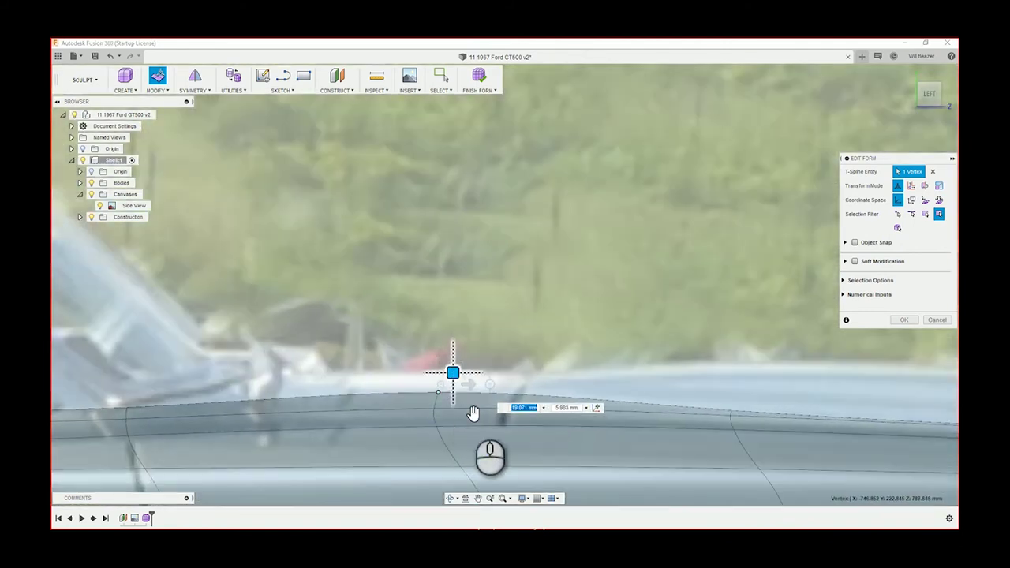
click(729, 409)
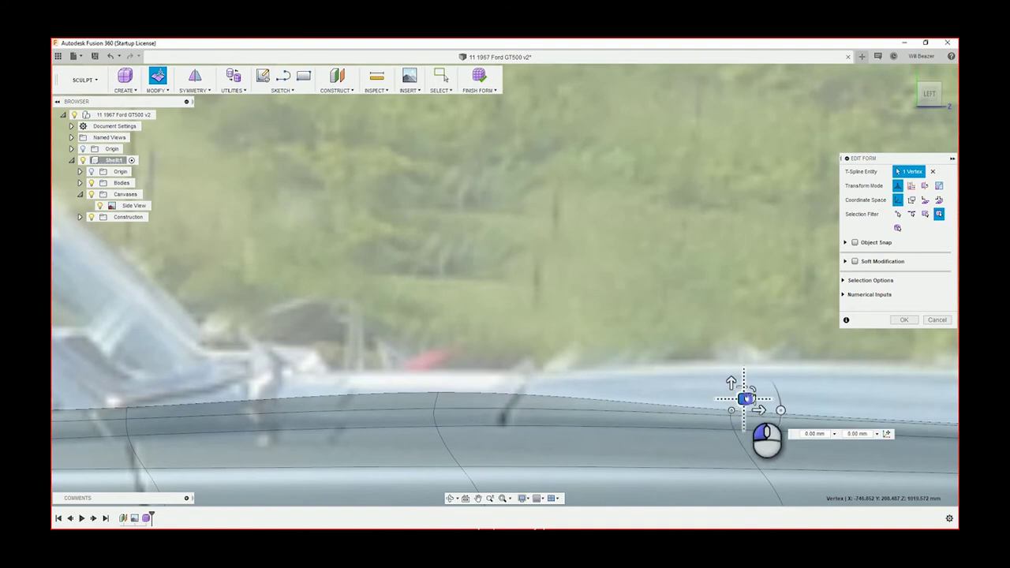
drag(747, 398, 749, 365)
Raise the next fender-top vertex forward, above the front wheel arch, about 31.2 mm and move it about 4.6 mm forward.
scroll(639, 455, down, 2)
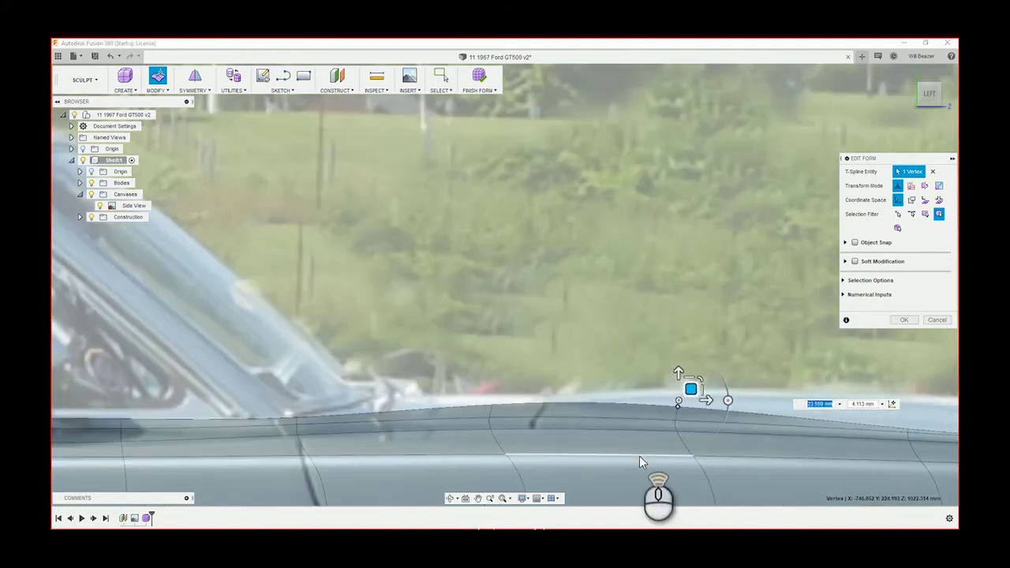
scroll(728, 456, down, 2)
scroll(828, 434, up, 3)
middle_drag(822, 438, 819, 437)
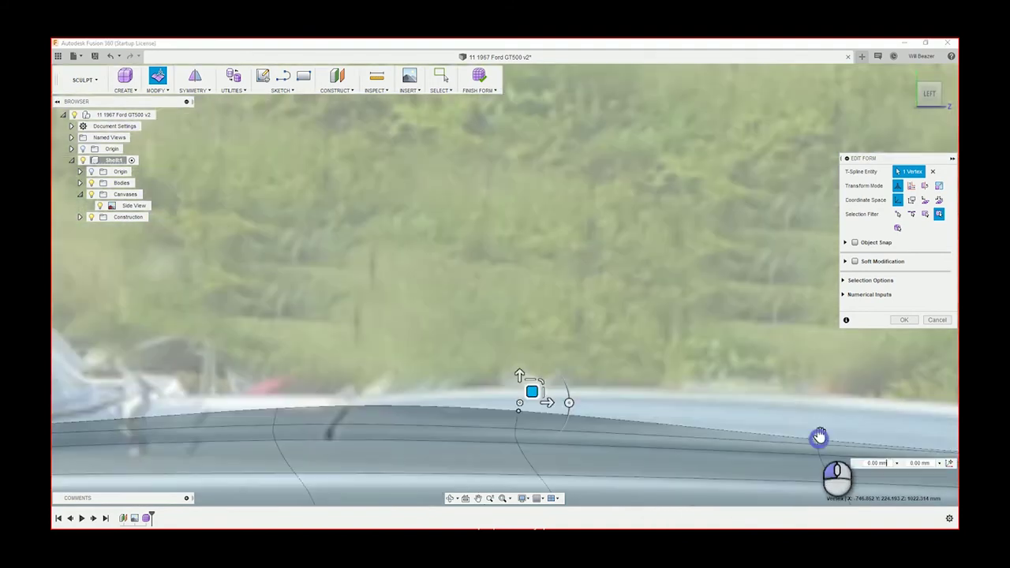
click(819, 438)
drag(832, 431, 834, 401)
scroll(749, 419, down, 4)
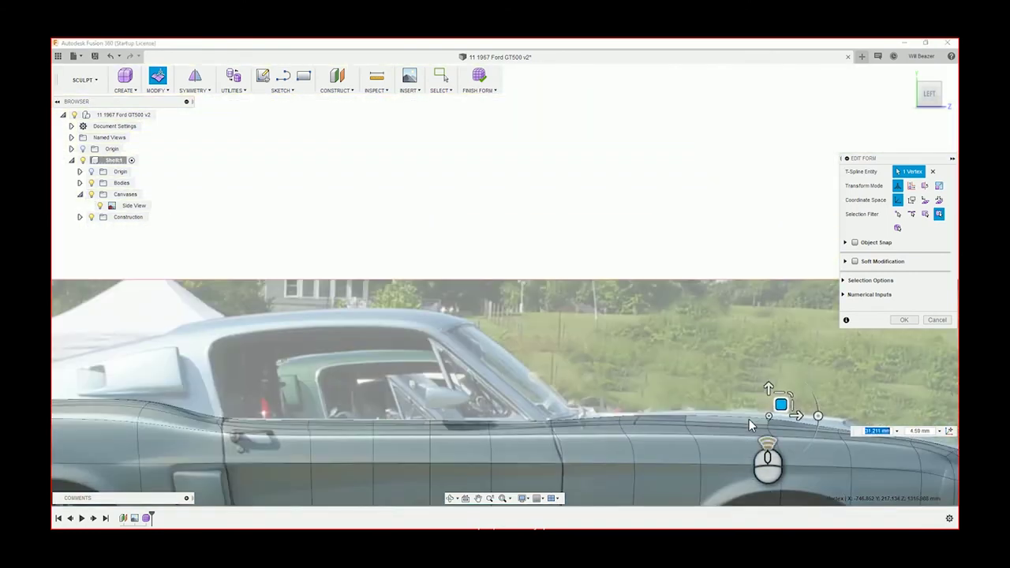
scroll(749, 419, down, 1)
Move the fender-top vertex beside the hood's front end about 22.5 mm up and 9.7 mm forward.
scroll(826, 441, up, 8)
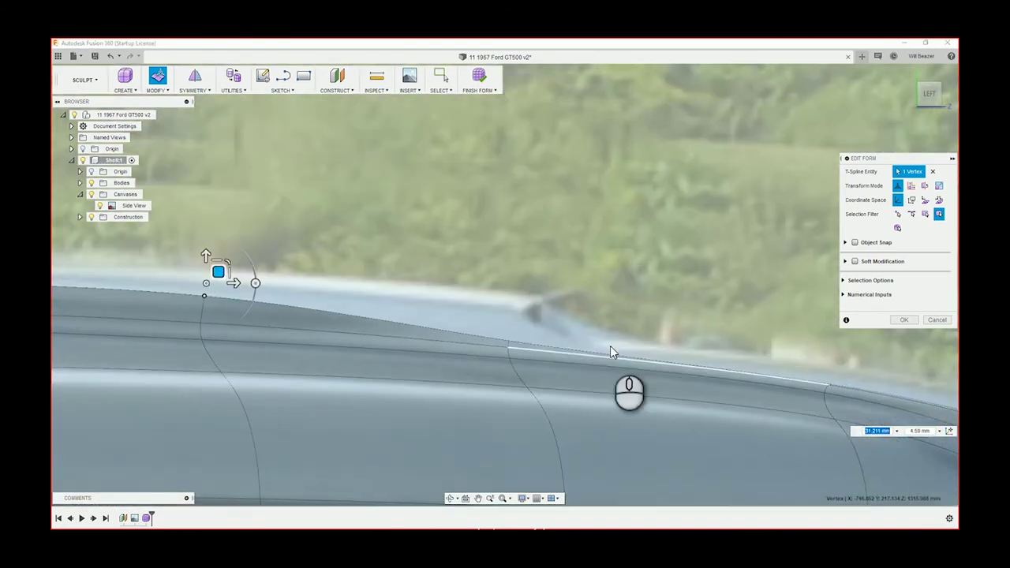
click(509, 342)
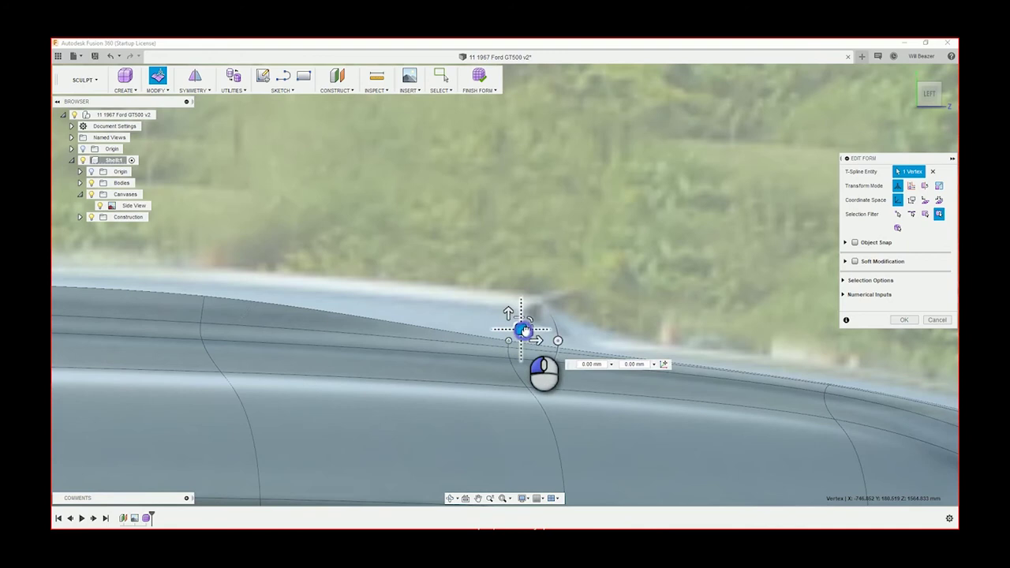
drag(533, 322, 535, 303)
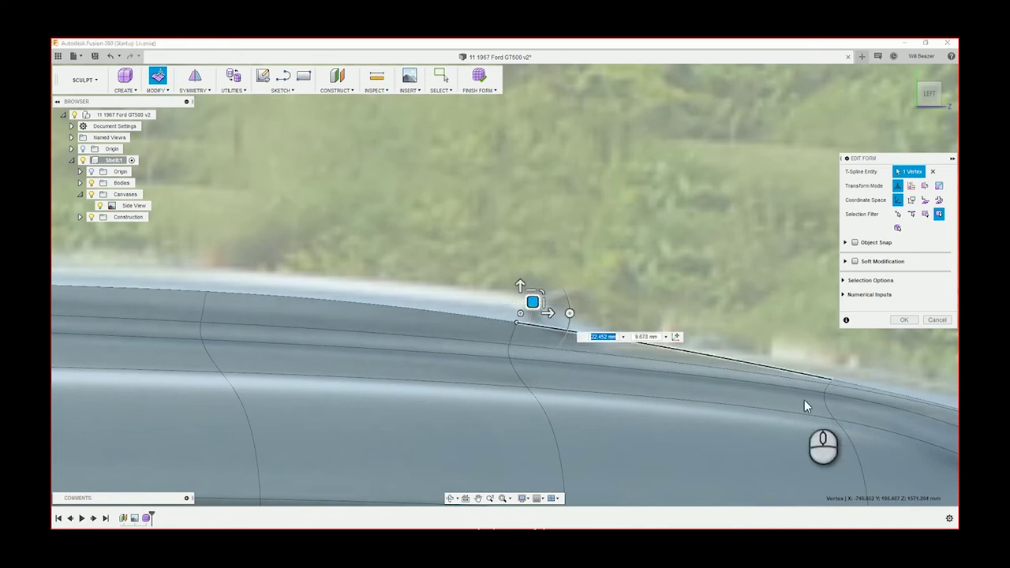
Move the outermost vertex at the fender's upper front corner about 8.1 mm up and nearly 12 mm forward.
scroll(805, 400, down, 5)
scroll(937, 410, up, 4)
scroll(803, 406, up, 4)
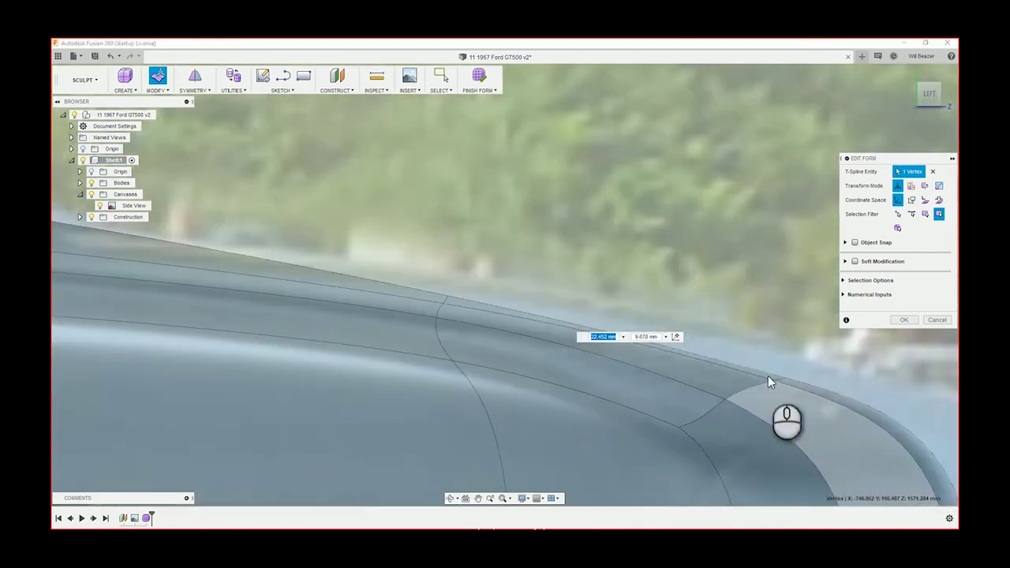
click(799, 369)
drag(799, 369, 821, 350)
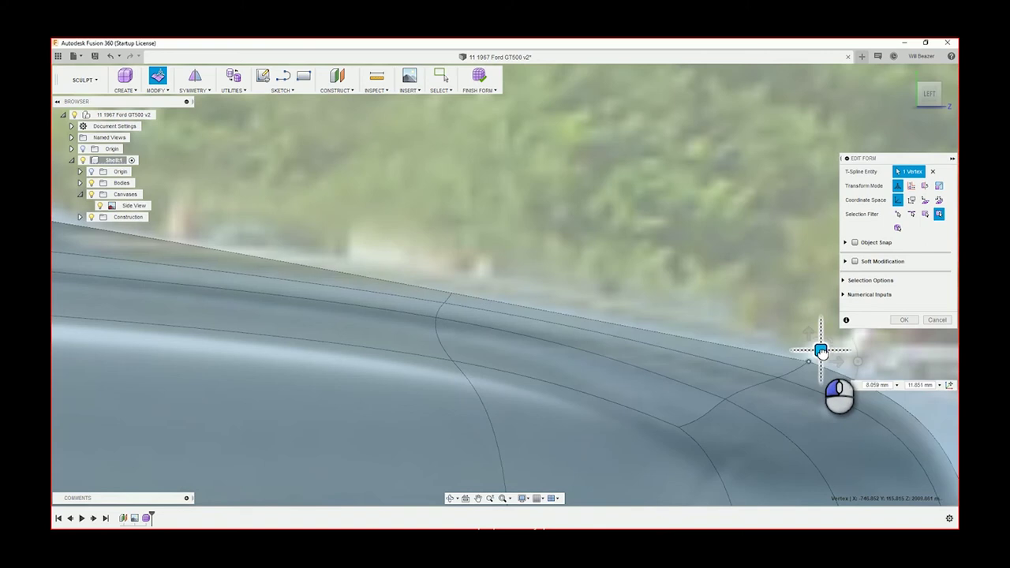
Move the vertex behind the upper front corner about 3.8 mm forward, and the corner vertex about 5.2 mm down and 3.3 mm forward.
click(451, 292)
drag(465, 284, 479, 280)
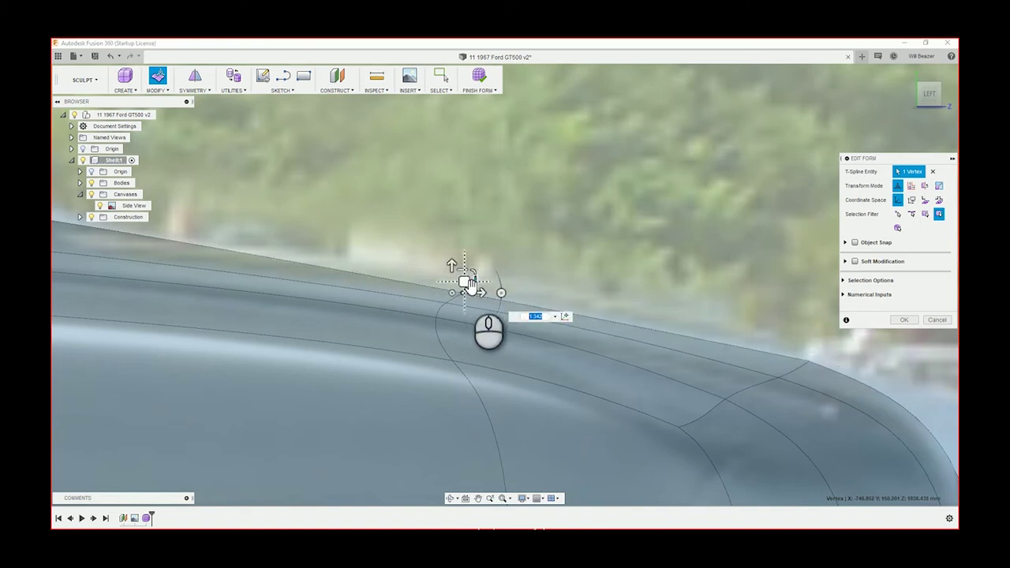
drag(465, 282, 472, 277)
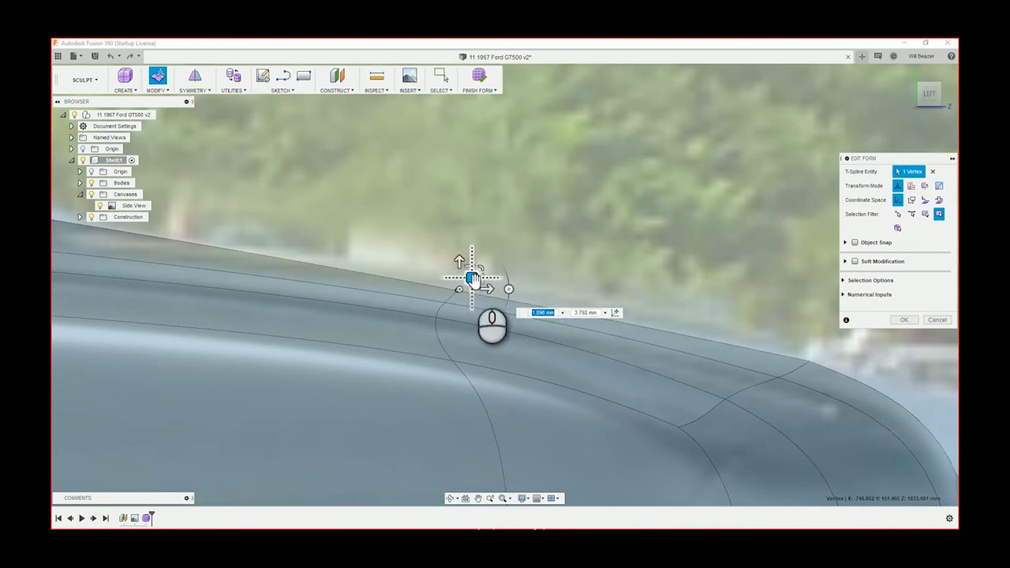
click(806, 360)
drag(821, 355, 828, 365)
Move the front-edge vertex just below the upper front corner forward and slightly up to the photo's nose outline.
scroll(764, 398, up, 3)
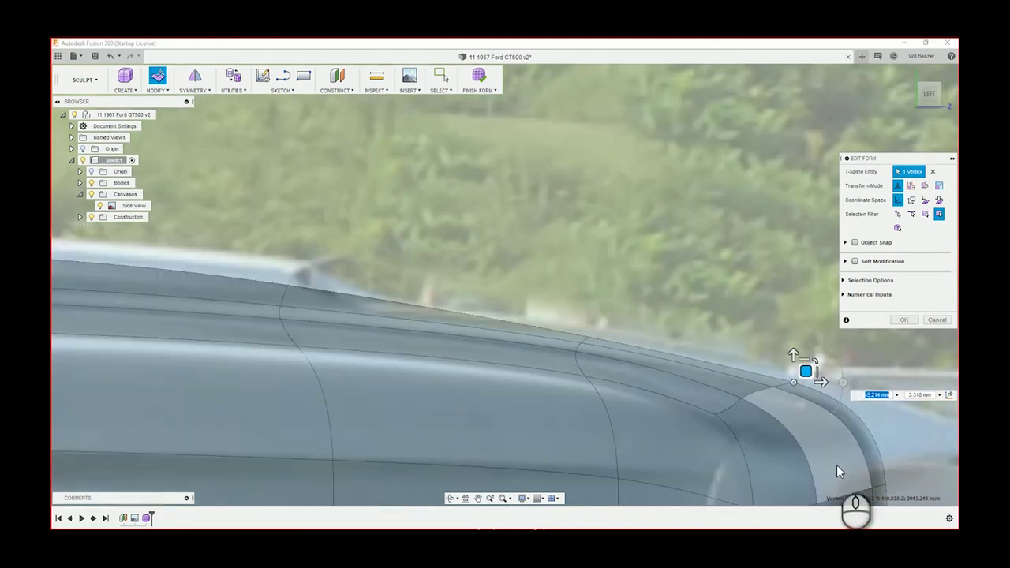
mouse_move(837, 463)
middle_down()
mouse_move(676, 392)
mouse_move(591, 368)
middle_up()
scroll(674, 402, up, 1)
scroll(650, 402, up, 2)
click(646, 386)
drag(659, 380, 705, 355)
mouse_move(706, 355)
shift+middle_down()
mouse_move(722, 444)
mouse_move(709, 391)
mouse_move(714, 339)
shift+middle_up()
scroll(722, 445, up, 1)
scroll(672, 402, down, 3)
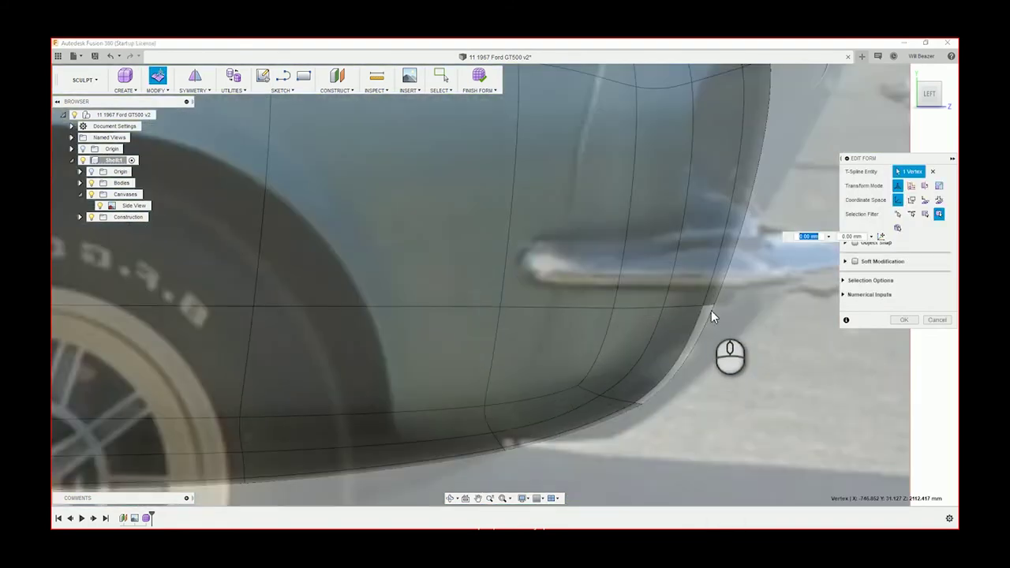
Move the front-edge vertex just below the bumper forward, and the lower front corner vertex about 2.3 mm down and 6.8 mm forward.
scroll(841, 104, down, 5)
click(758, 234)
drag(758, 234, 785, 223)
click(726, 285)
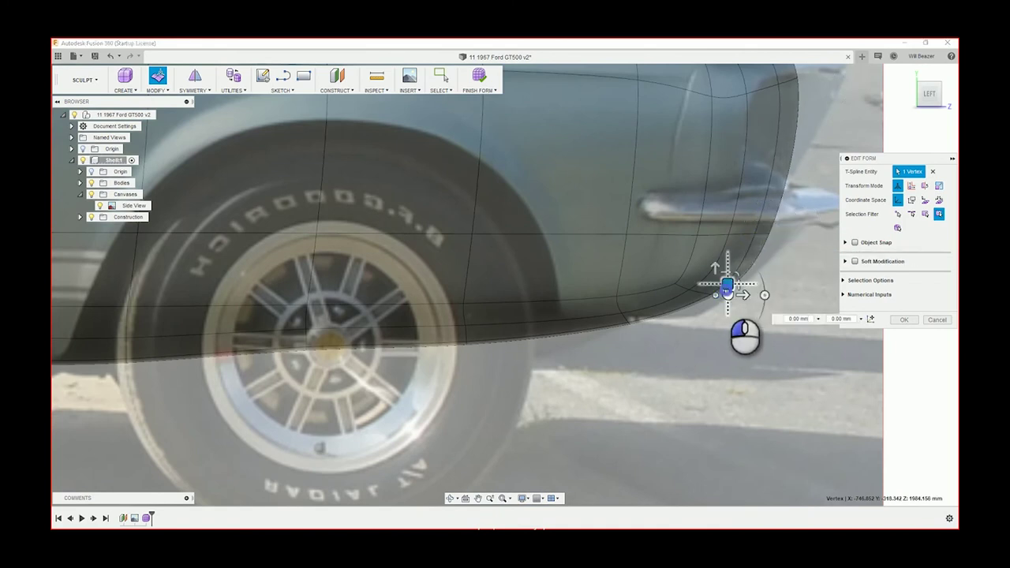
drag(727, 292, 732, 293)
Move the bottom-edge vertex behind the lower front corner slightly down, and the one at the front wheel down and forward.
scroll(629, 329, up, 2)
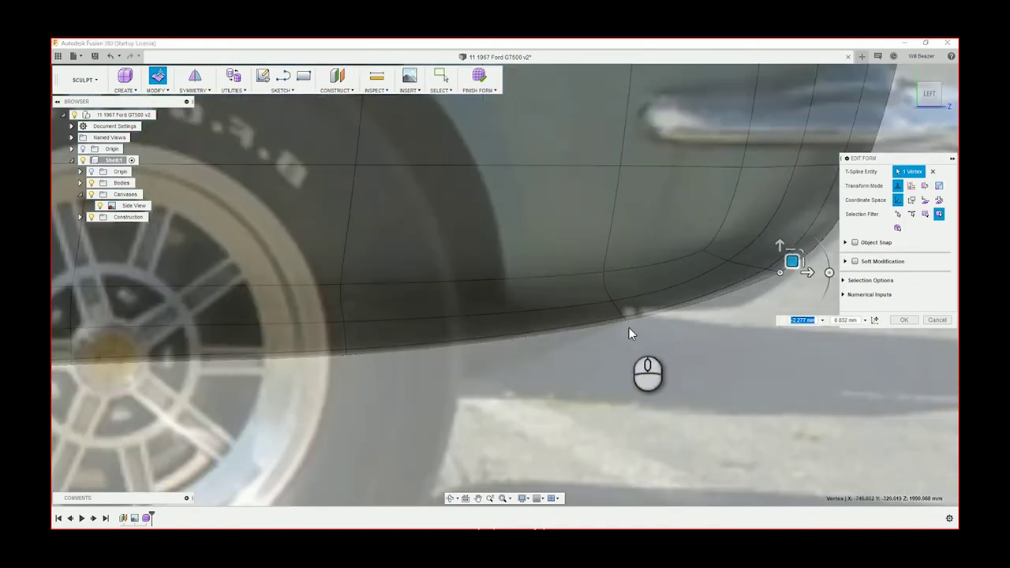
click(629, 321)
drag(641, 314, 644, 320)
click(348, 355)
drag(359, 345, 371, 363)
Move the rear-edge vertex at the taillight slightly rearward and down, and check it from an angle before restoring the left view.
scroll(382, 359, down, 5)
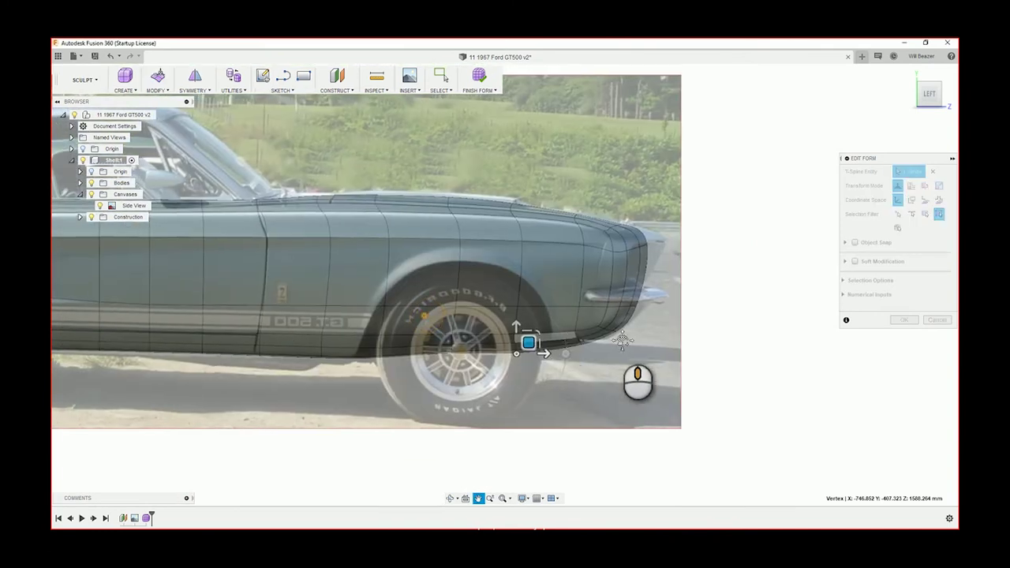
middle_drag(623, 341, 720, 337)
scroll(388, 350, down, 3)
middle_drag(179, 301, 577, 294)
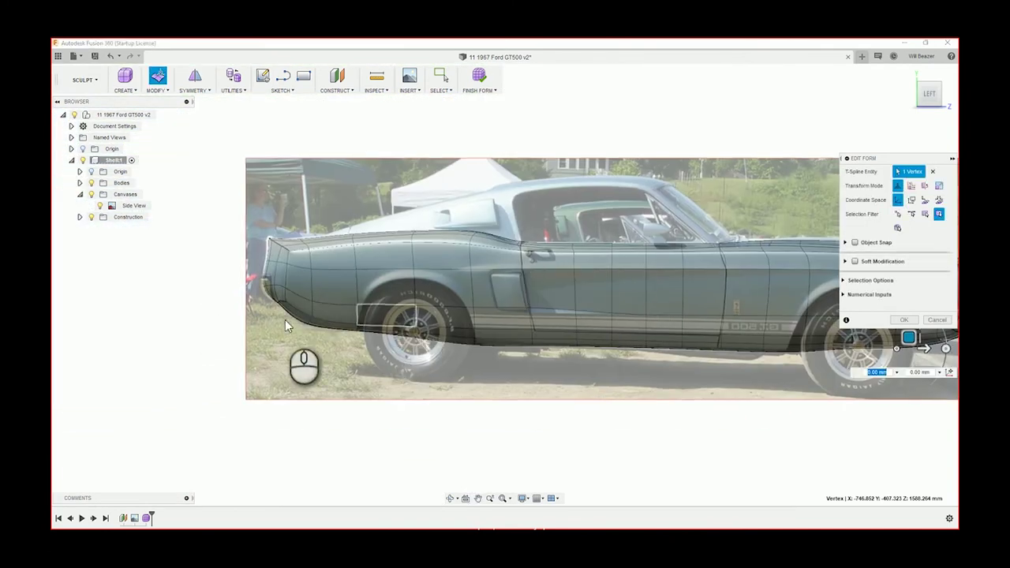
scroll(268, 312, up, 4)
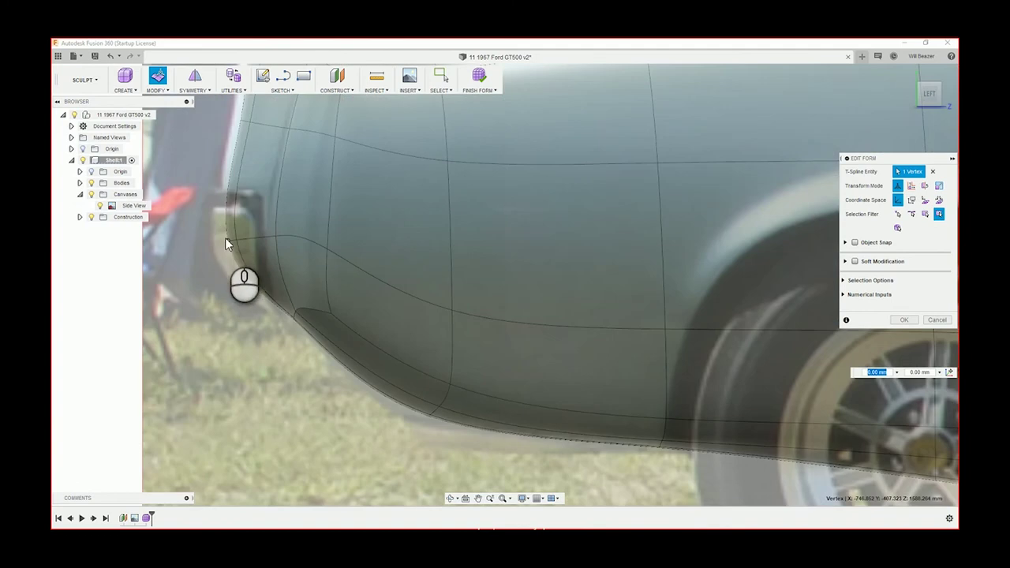
click(225, 239)
drag(240, 228, 228, 237)
shift+middle_drag(273, 234, 296, 243)
click(938, 98)
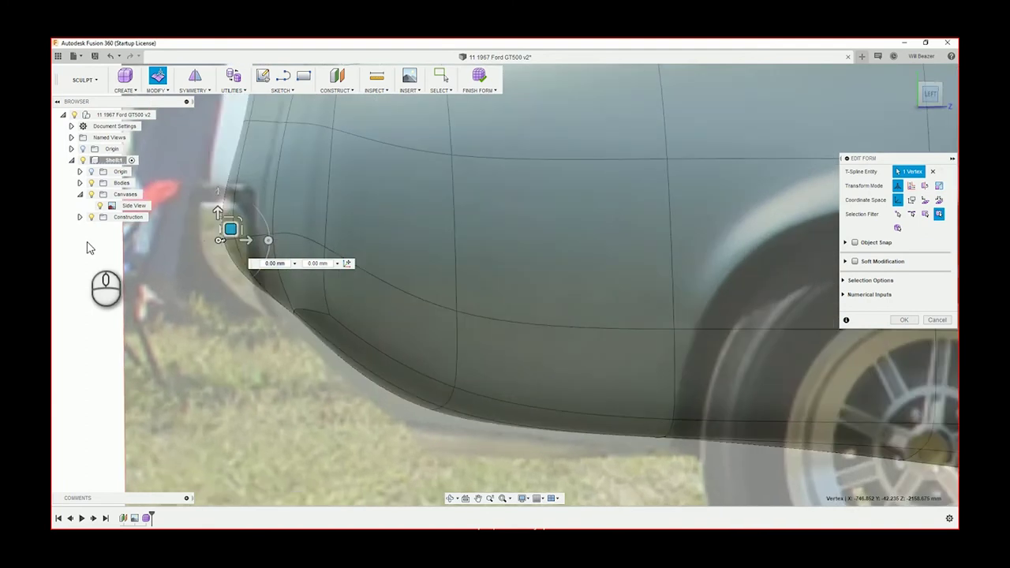
Nudge the tail's upper corner vertex down and rearward, and lower the rear-edge vertex beneath it about 19.8 mm.
scroll(164, 211, down, 1)
middle_drag(245, 163, 269, 255)
click(268, 164)
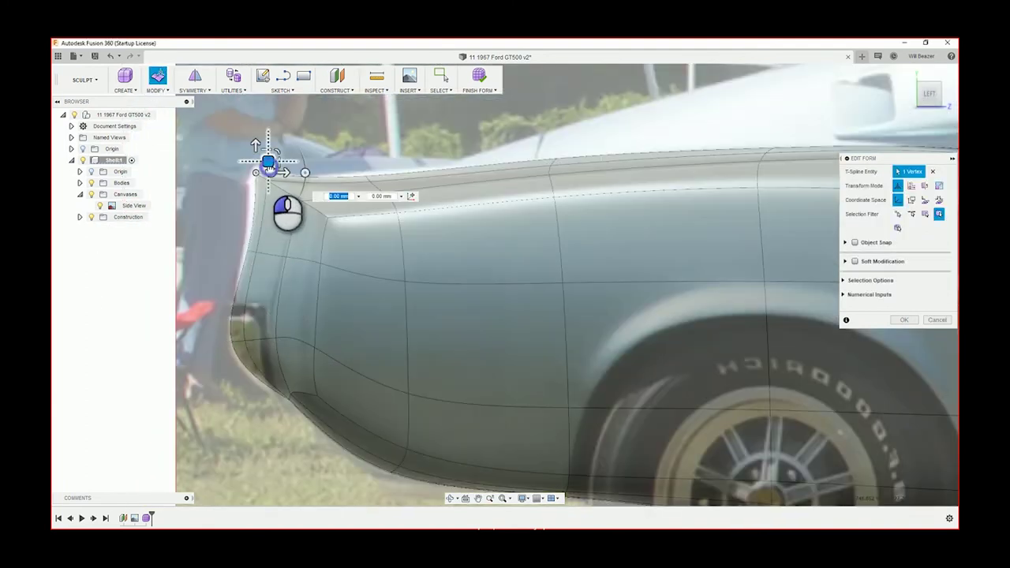
drag(269, 166, 266, 169)
click(251, 249)
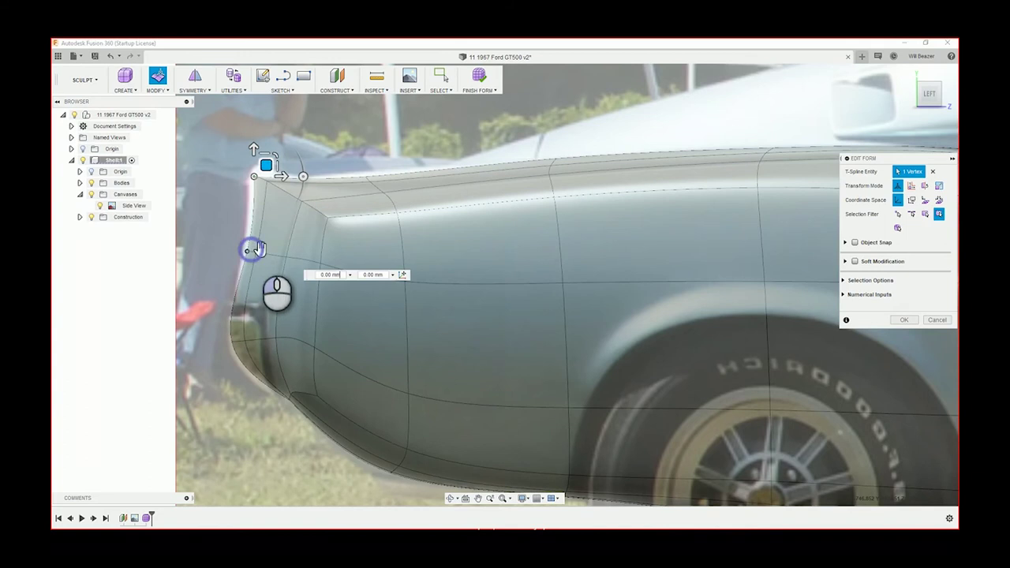
click(251, 249)
mouse_move(263, 252)
mouse_down()
mouse_move(261, 237)
mouse_move(259, 263)
mouse_up()
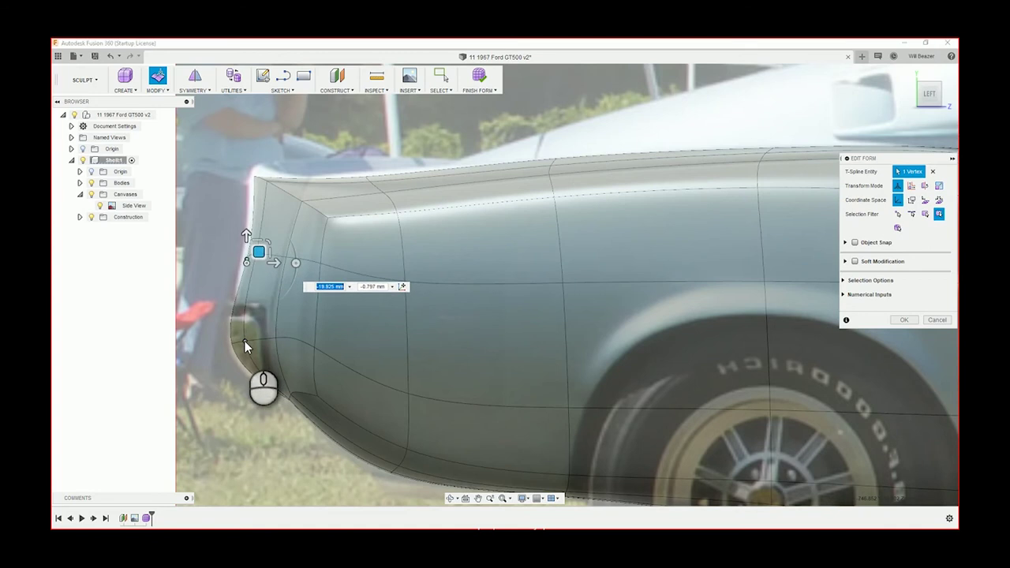
Move the rear-edge vertex at the taillight further down and rearward to follow the photo's outline.
click(245, 341)
drag(257, 331, 243, 344)
click(235, 341)
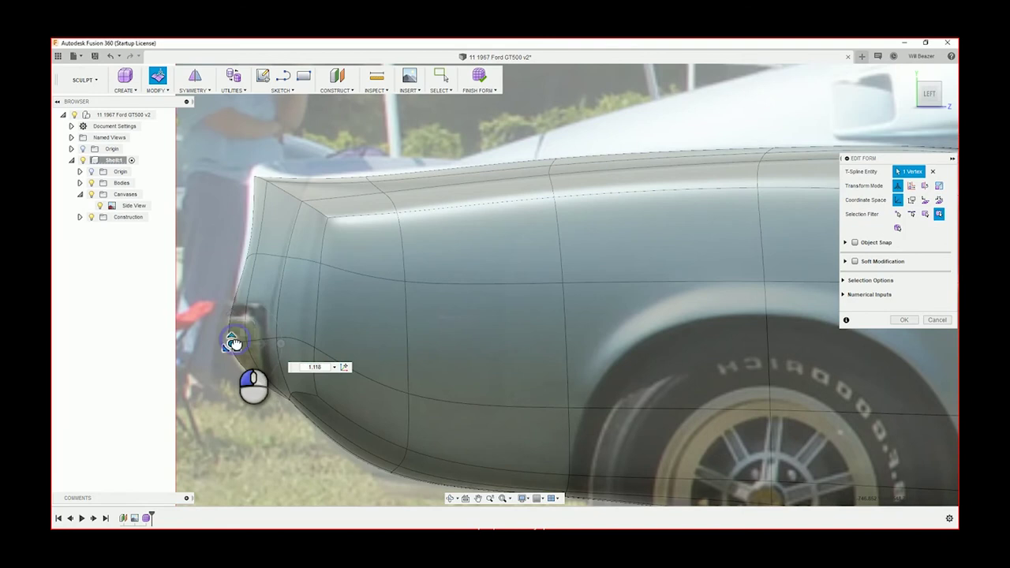
drag(227, 343, 268, 392)
Move the lower tail corner vertex about 7.3 mm down and 11 mm rearward, and the next bottom-edge vertex 5.4 mm down and 10.7 mm rearward.
scroll(276, 397, up, 2)
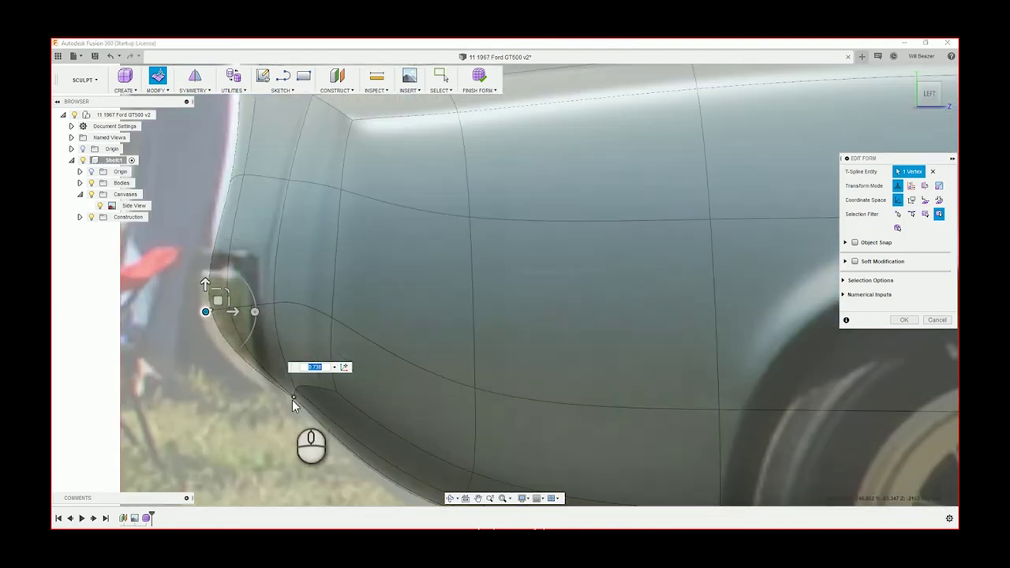
click(293, 399)
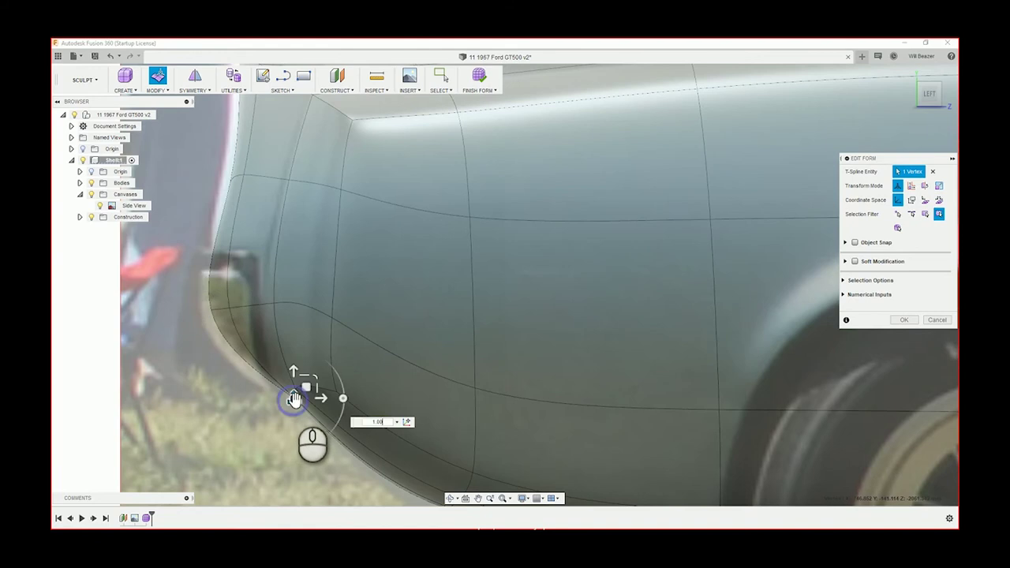
drag(307, 393, 296, 401)
scroll(359, 387, down, 5)
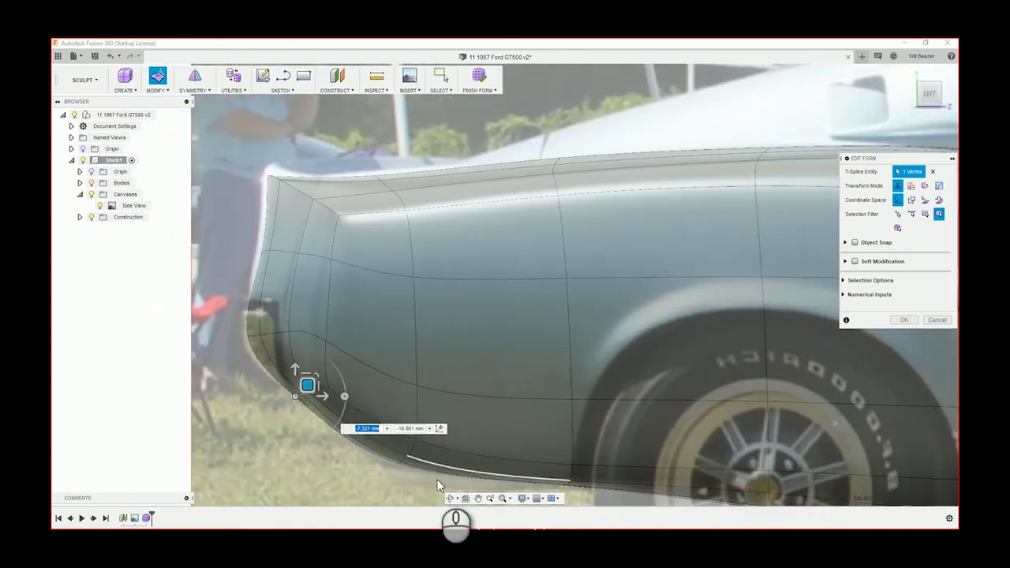
scroll(395, 465, up, 5)
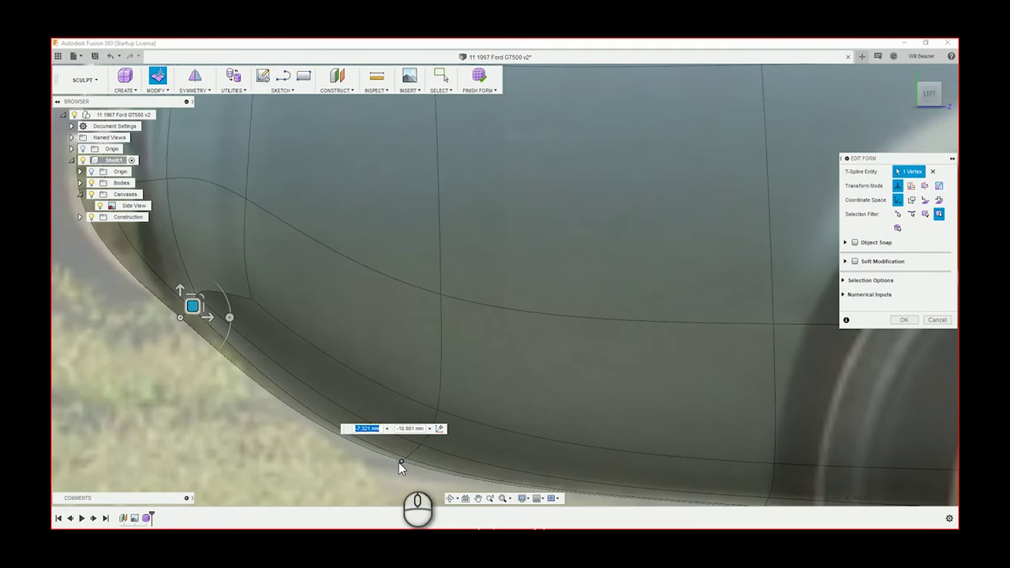
click(414, 451)
drag(416, 454, 403, 460)
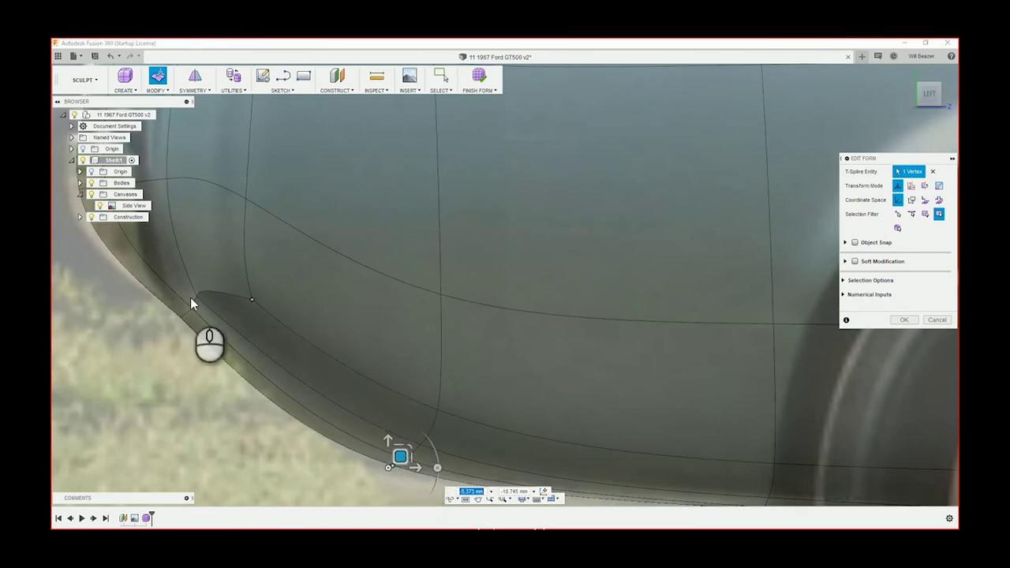
Move the inner vertex above the lower tail corner about 10.4 mm down and 7.9 mm forward, and check it from an angle.
click(196, 296)
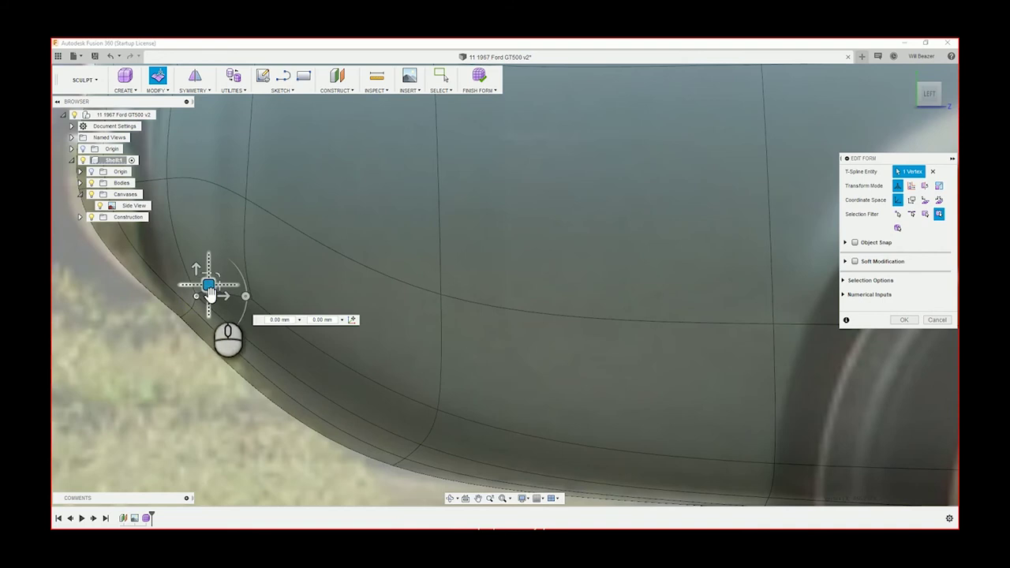
drag(210, 294, 220, 307)
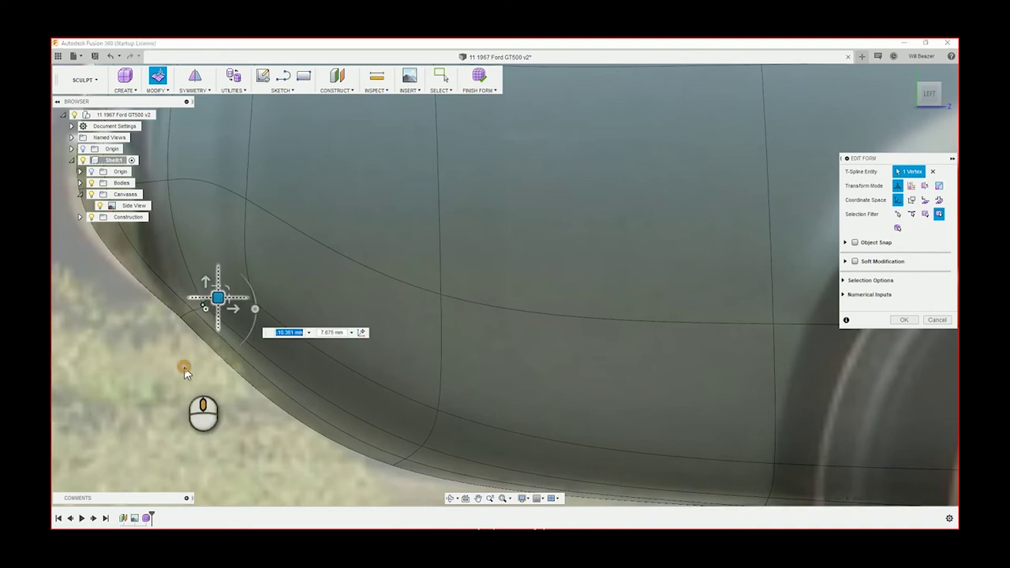
shift+middle_drag(187, 363, 332, 289)
shift+middle_drag(939, 107, 581, 468)
Move the bottom-edge vertex ahead of the tail corner slightly rearward, and the one just behind the rear wheel down and rearward.
scroll(580, 461, down, 5)
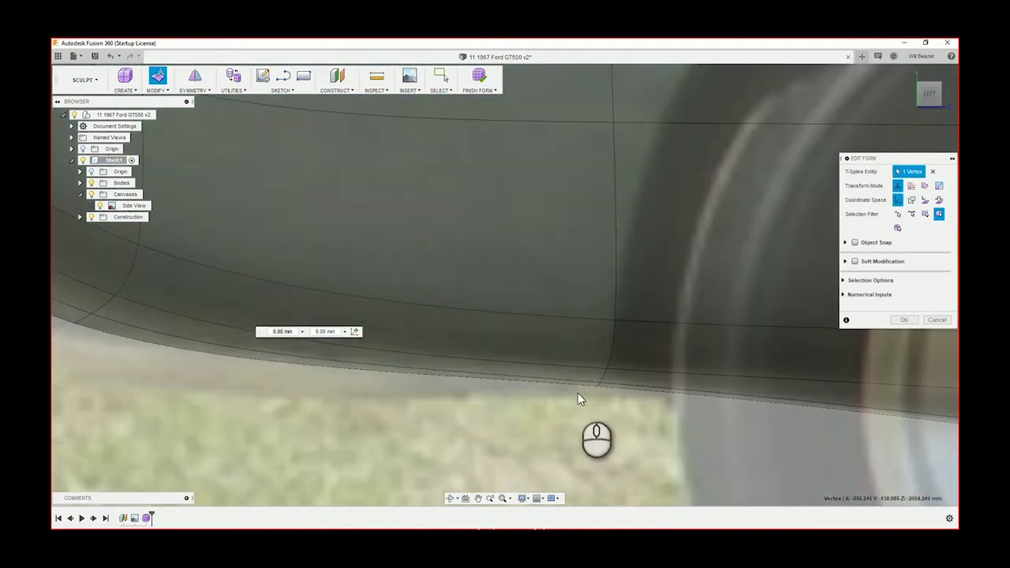
scroll(132, 340, up, 2)
click(128, 323)
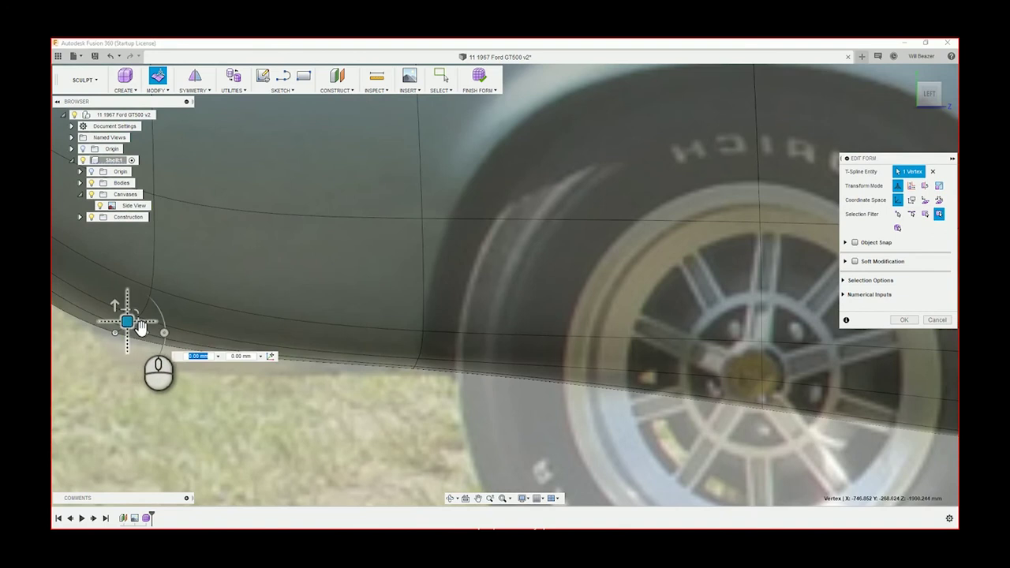
drag(128, 324, 118, 323)
click(411, 370)
drag(424, 360, 398, 376)
Compare the whole side body with the side-view photo, clear the vertex selection and inspect the body from the top view.
scroll(617, 362, down, 2)
scroll(617, 362, down, 5)
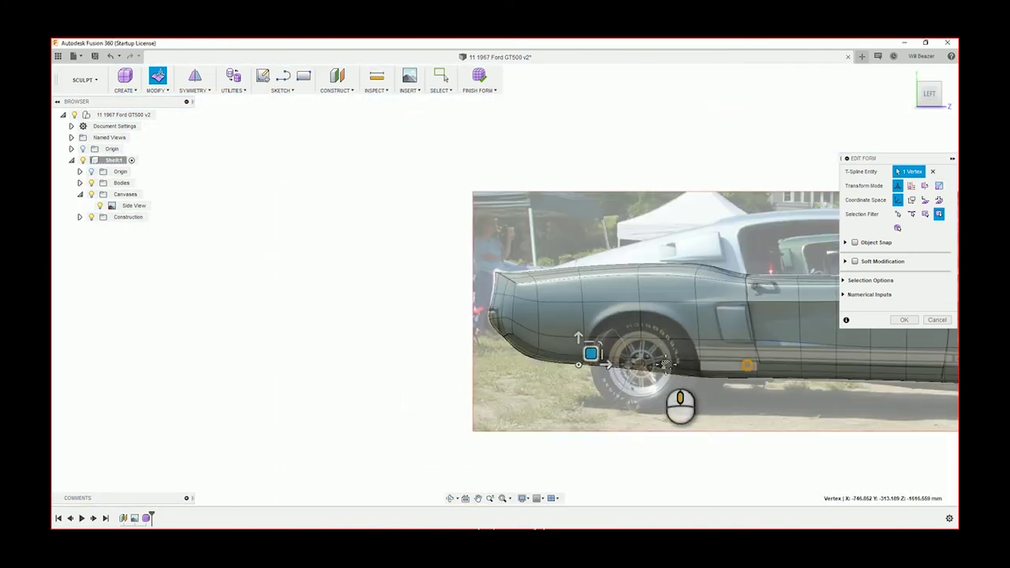
middle_drag(660, 365, 471, 381)
click(472, 377)
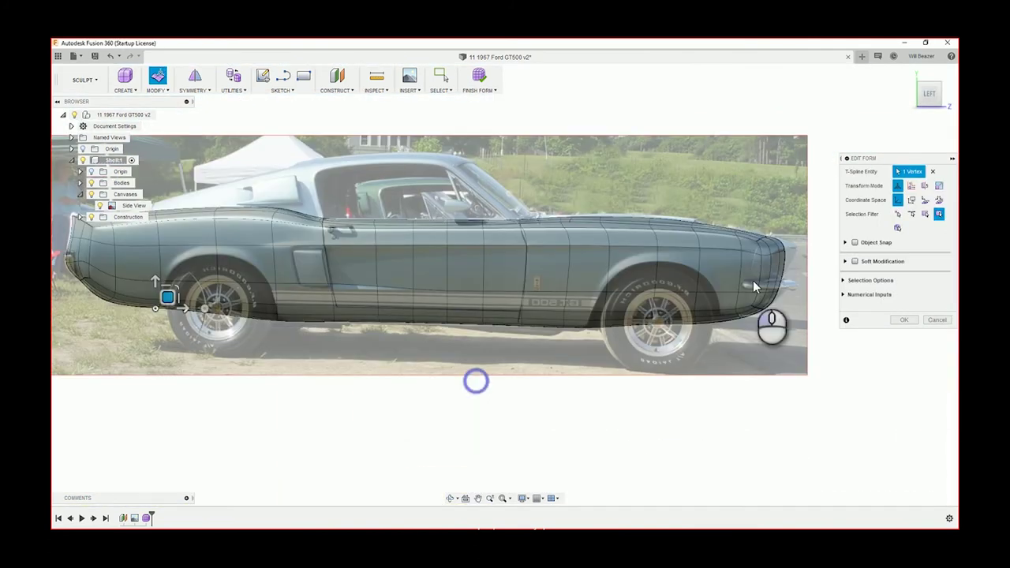
drag(917, 103, 938, 81)
click(932, 86)
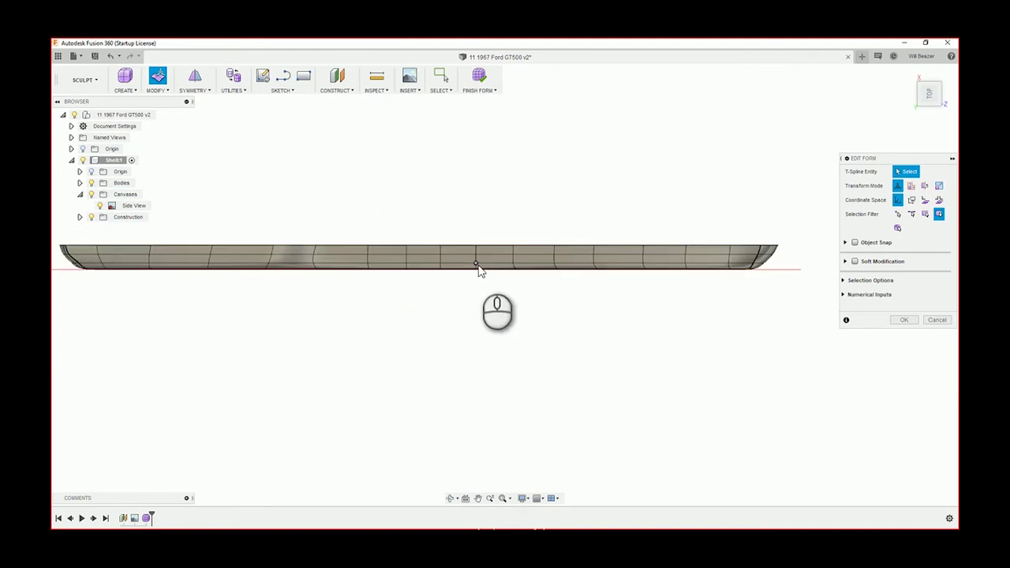
click(52, 235)
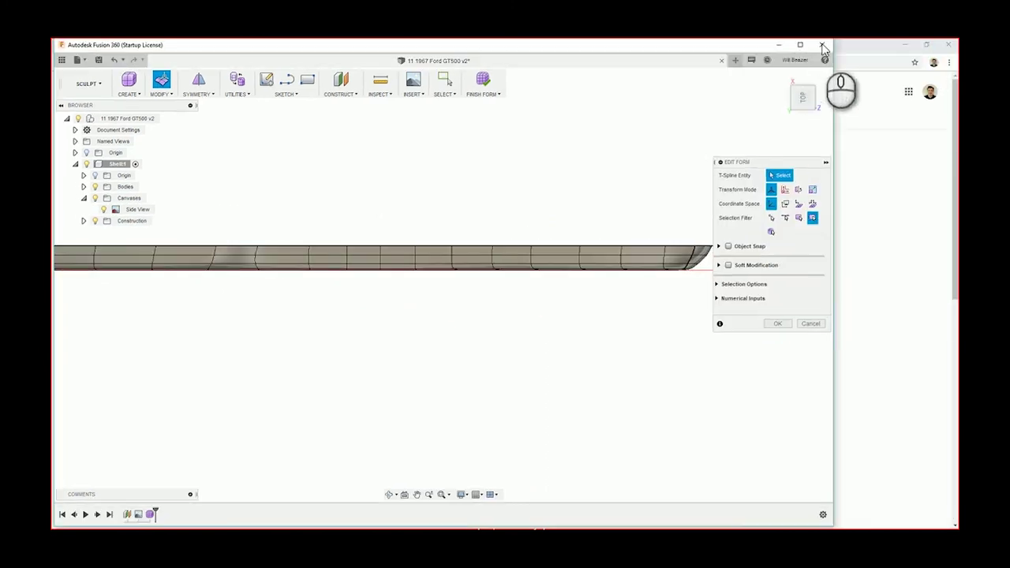
Select the side body's 38 open inner edges in the top view and extrude them in successive rows about 776 mm inward.
key(super+Up)
click(601, 233)
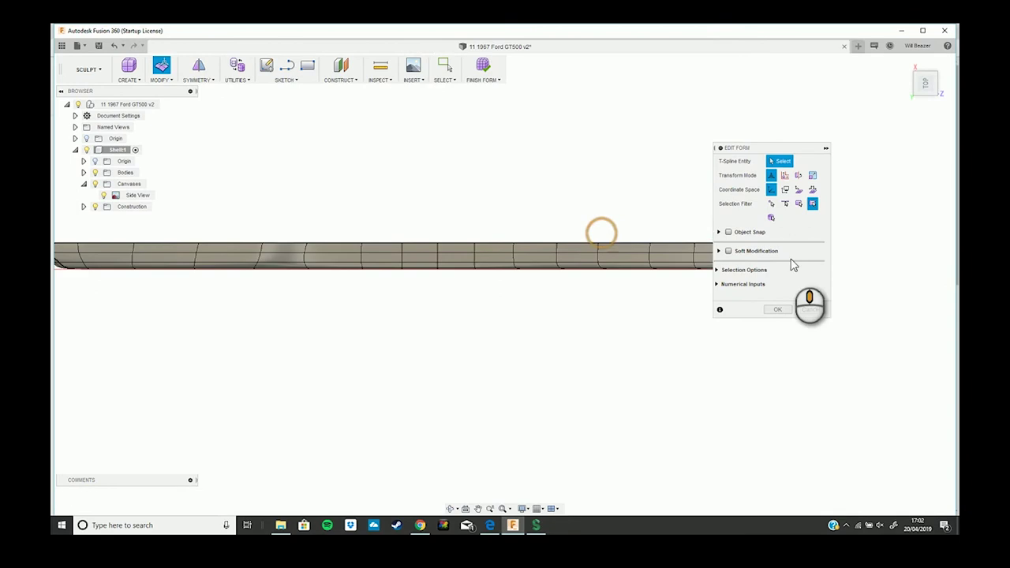
click(449, 200)
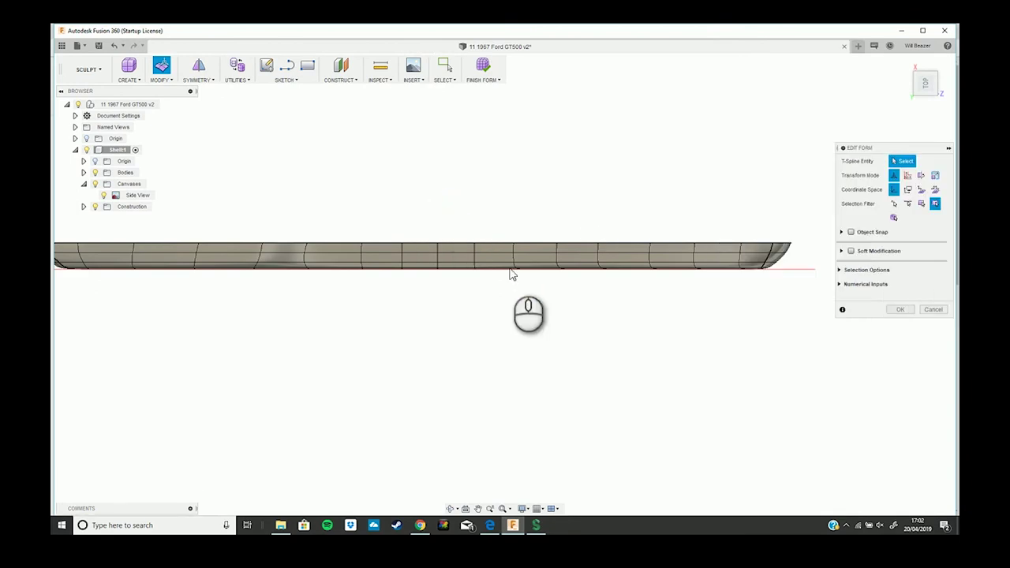
middle_drag(514, 271, 582, 289)
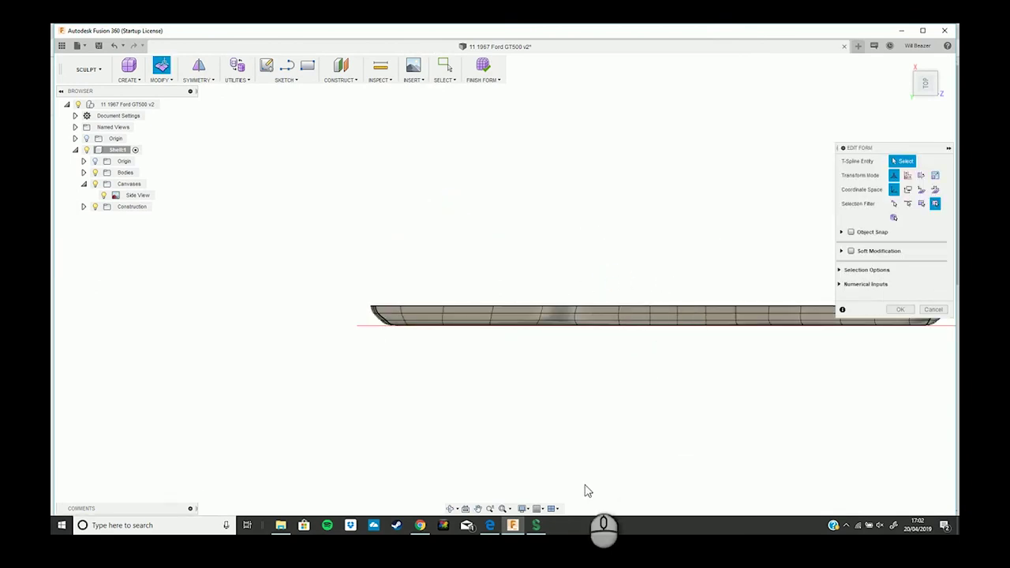
middle_drag(689, 296, 608, 300)
click(923, 33)
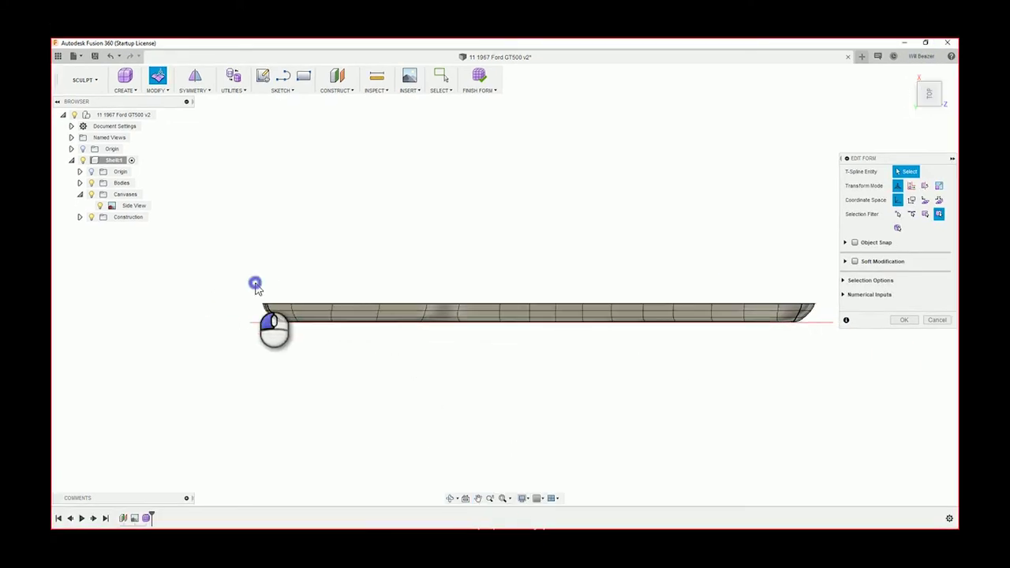
drag(254, 282, 828, 318)
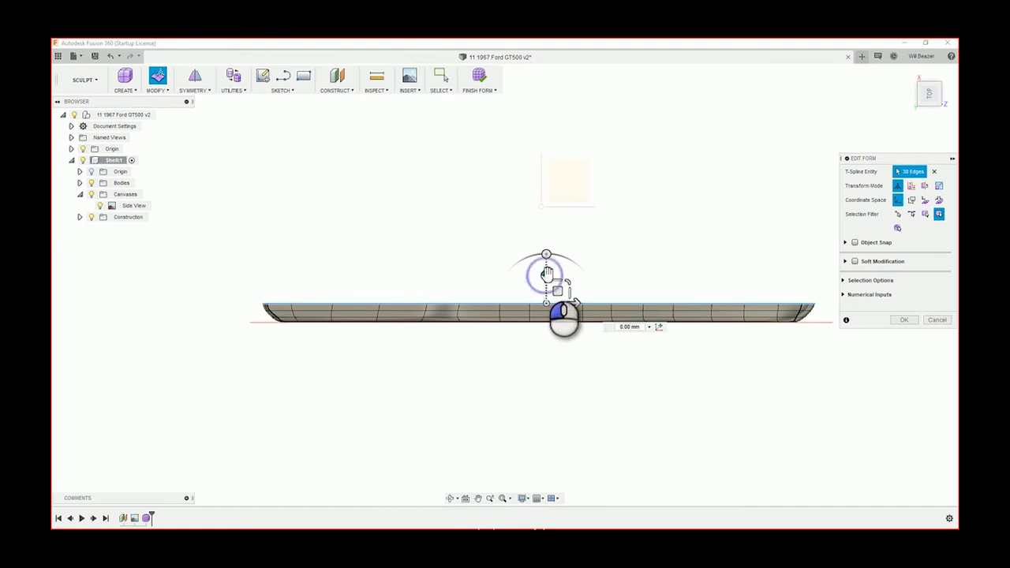
drag(547, 272, 553, 151)
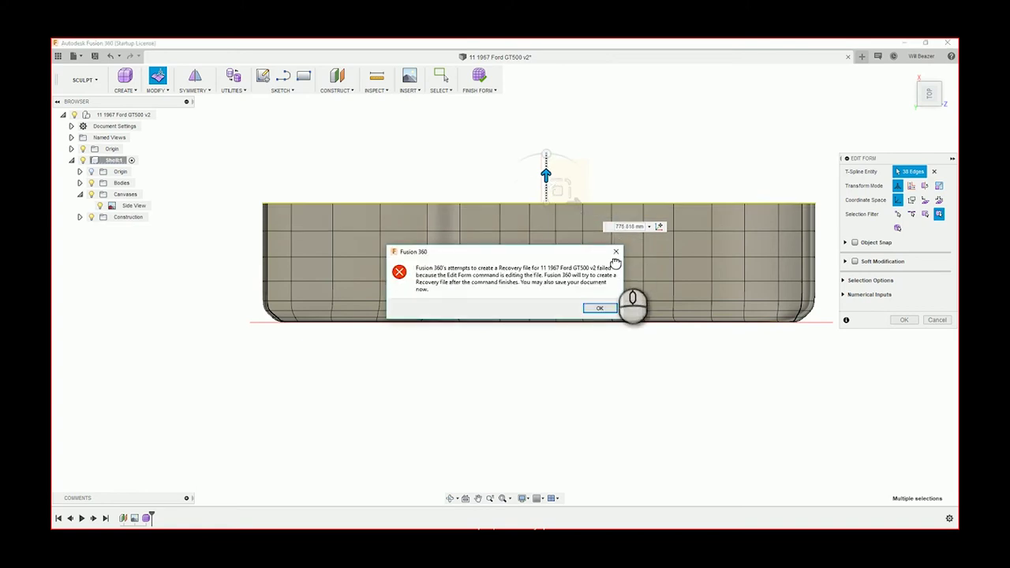
Dismiss the recovery-file message, push the extruded edges slightly further inward and accept the form edit.
click(602, 311)
drag(741, 341, 566, 176)
click(904, 319)
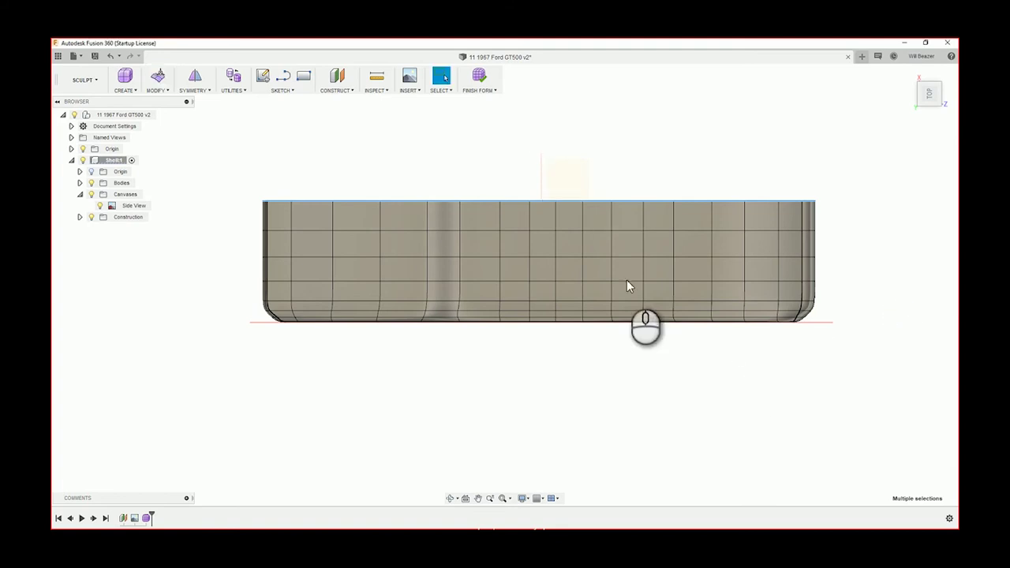
Check the extruded body from an angle and save the design as a new version.
mouse_move(626, 287)
shift+middle_down()
mouse_move(615, 269)
mouse_move(537, 241)
mouse_move(507, 284)
shift+middle_up()
mouse_move(522, 324)
shift+middle_down()
mouse_move(555, 320)
mouse_move(433, 334)
mouse_move(499, 330)
mouse_move(496, 343)
mouse_move(399, 361)
mouse_move(435, 365)
mouse_move(426, 377)
mouse_move(428, 318)
mouse_move(478, 361)
mouse_move(520, 372)
mouse_move(142, 44)
mouse_move(110, 103)
shift+middle_up()
click(95, 56)
click(504, 297)
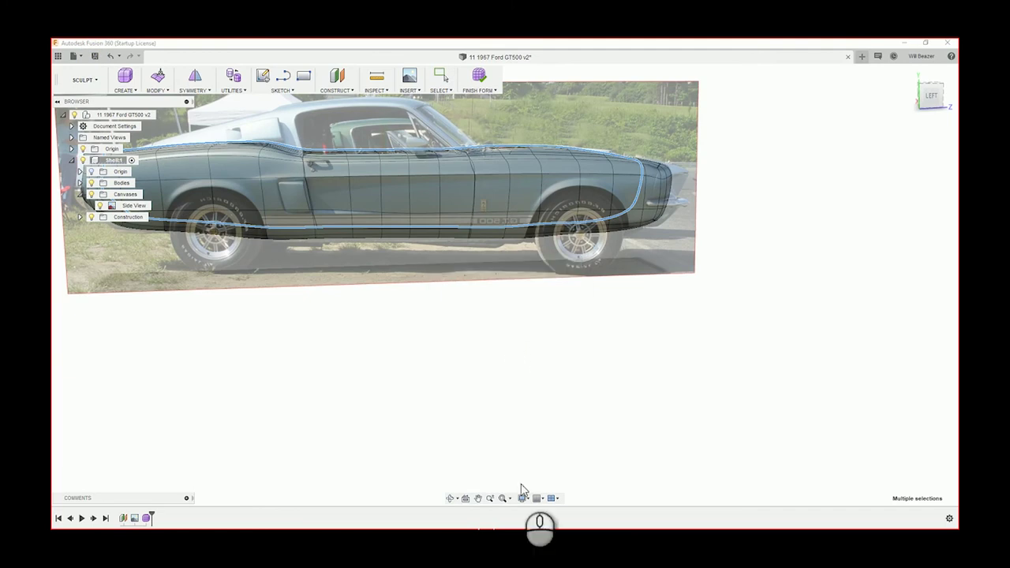
click(533, 542)
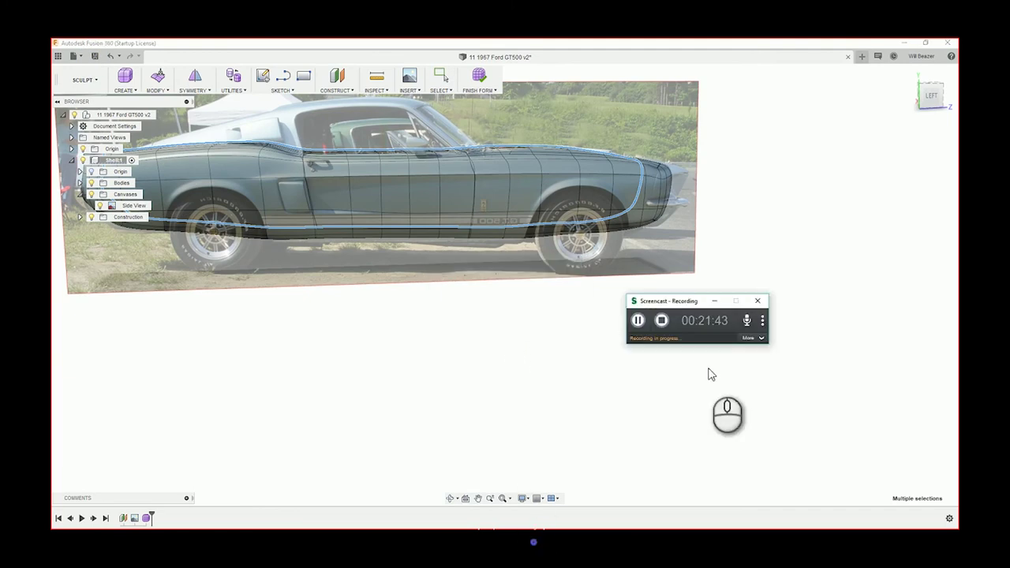
click(662, 320)
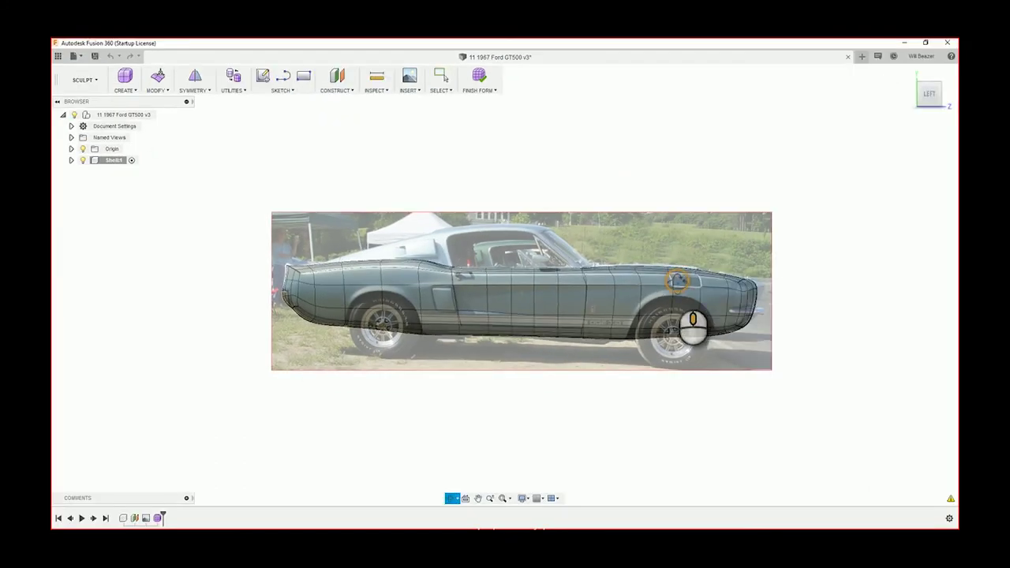
Inspect the extended body against the side-view photo, from the side, at an angle and close up at the tail.
shift+middle_drag(693, 329, 629, 335)
shift+middle_drag(613, 292, 701, 228)
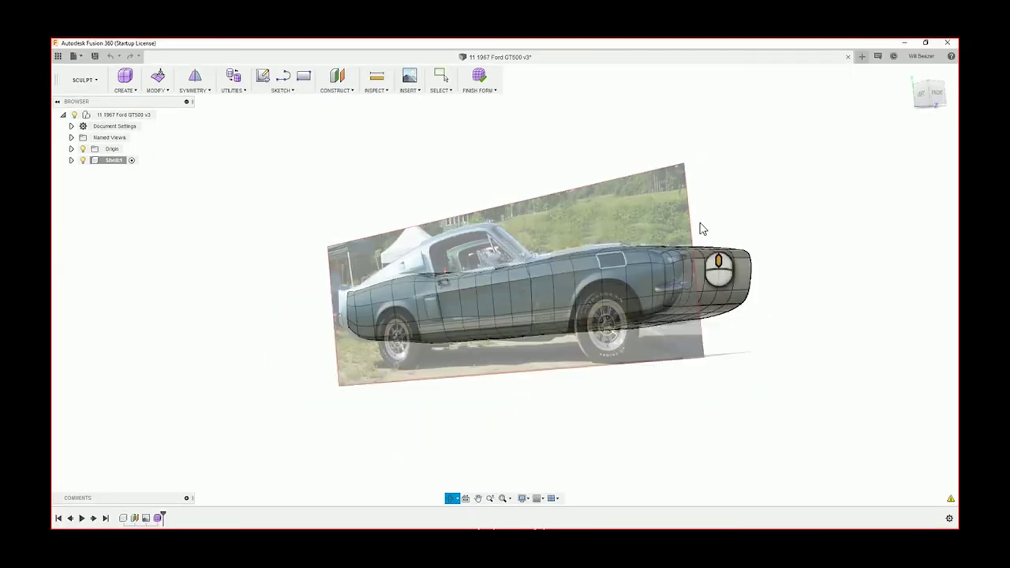
click(924, 93)
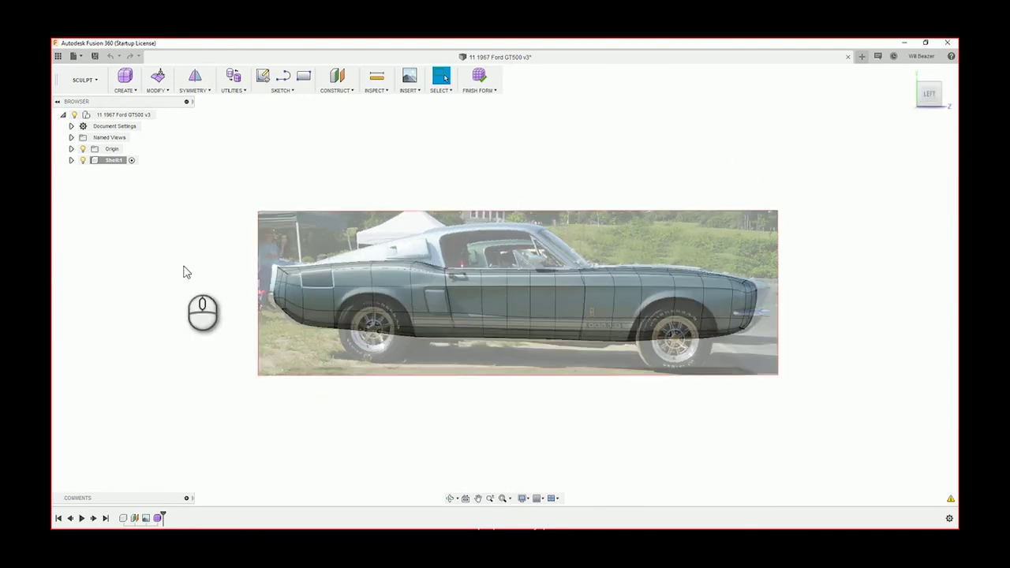
scroll(347, 265, up, 10)
scroll(341, 271, up, 3)
shift+middle_drag(343, 271, 337, 276)
scroll(337, 276, up, 3)
mouse_move(354, 209)
shift+middle_down()
mouse_move(359, 223)
mouse_move(354, 213)
shift+middle_up()
scroll(347, 202, down, 8)
scroll(354, 213, down, 10)
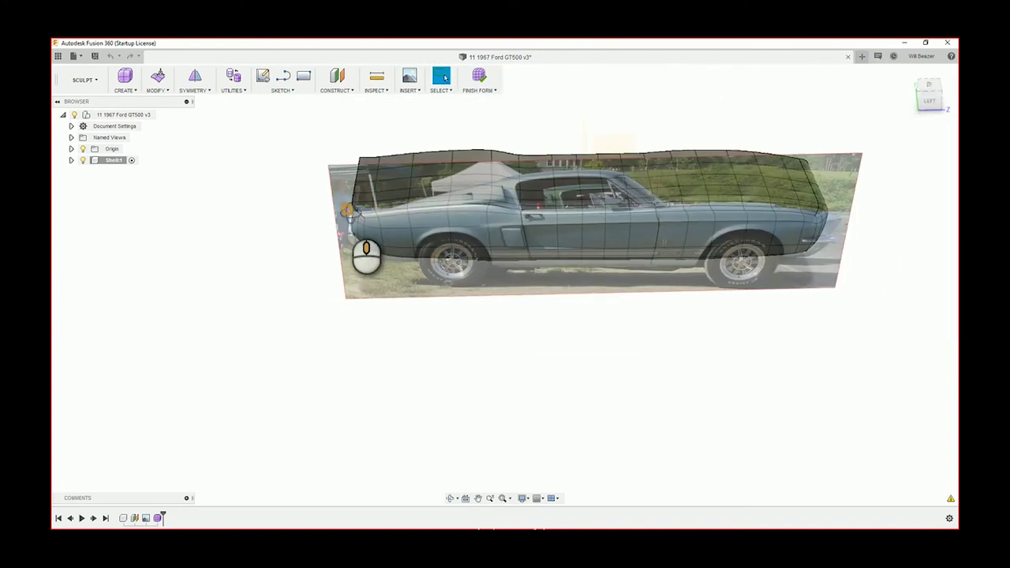
key(Escape)
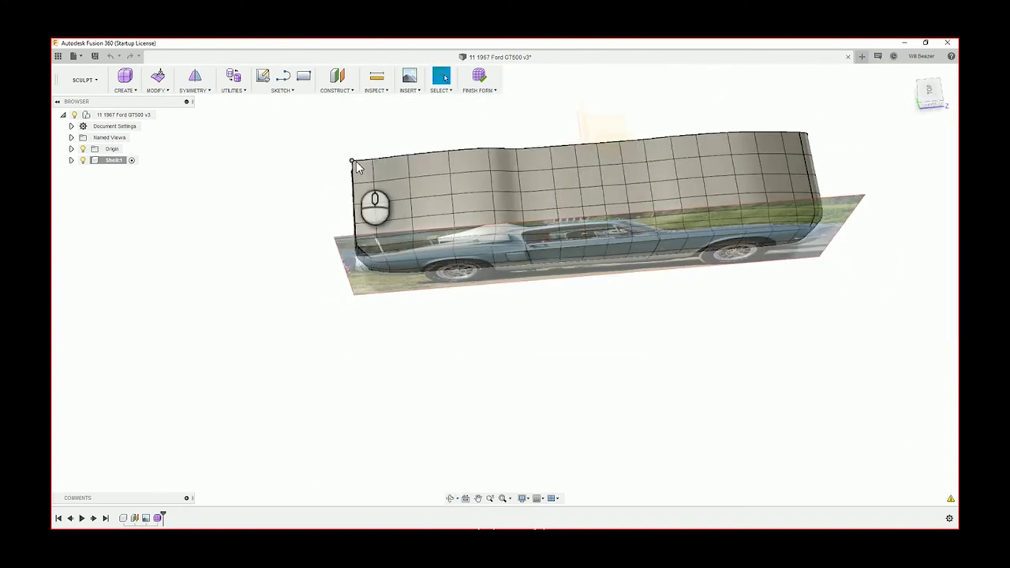
Move the four top-edge vertices across the tail about 6 mm up and 1.3 mm rearward in the side view.
click(352, 161)
shift+click(352, 183)
shift+click(355, 224)
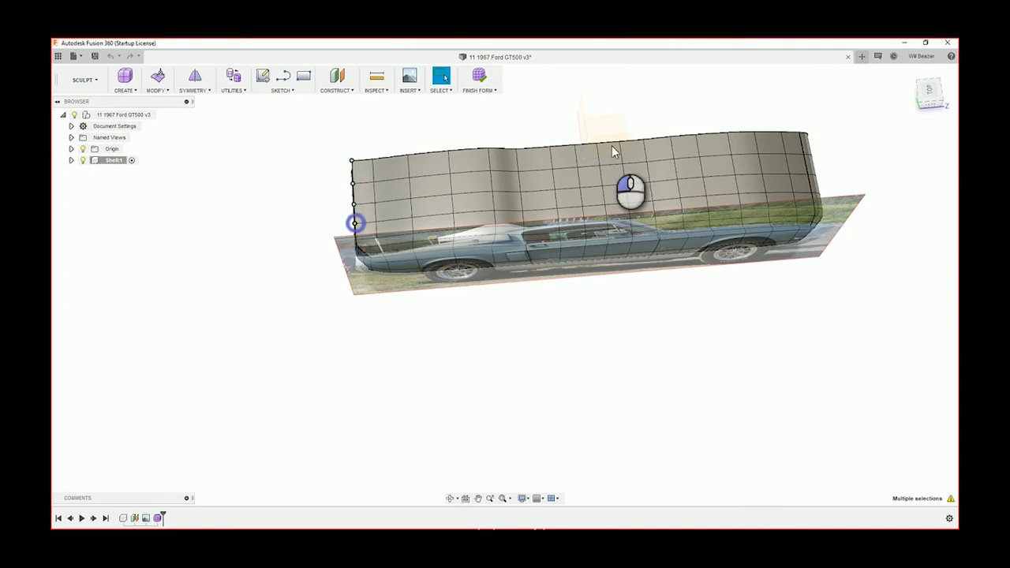
click(935, 113)
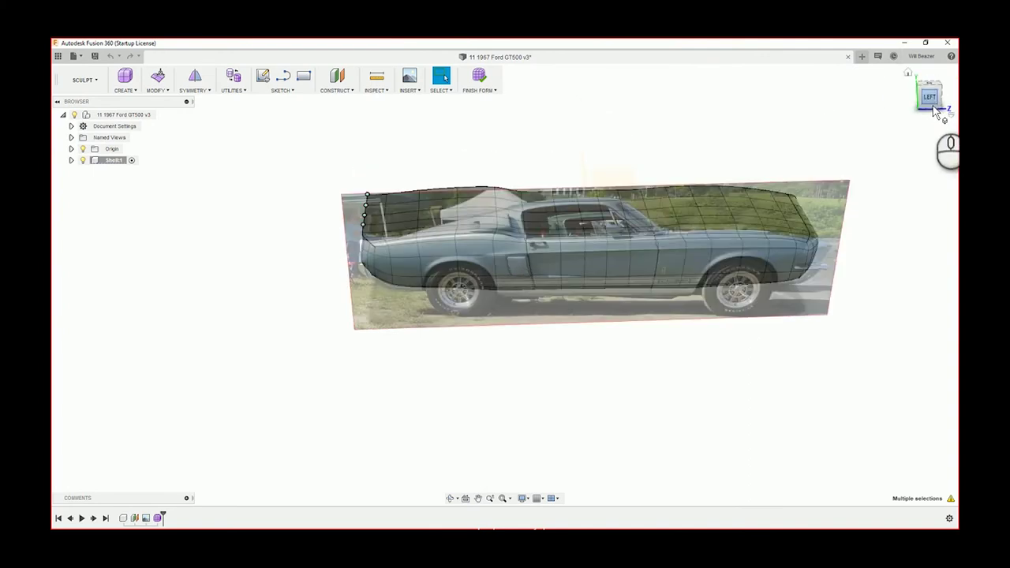
scroll(351, 239, up, 5)
scroll(350, 242, up, 5)
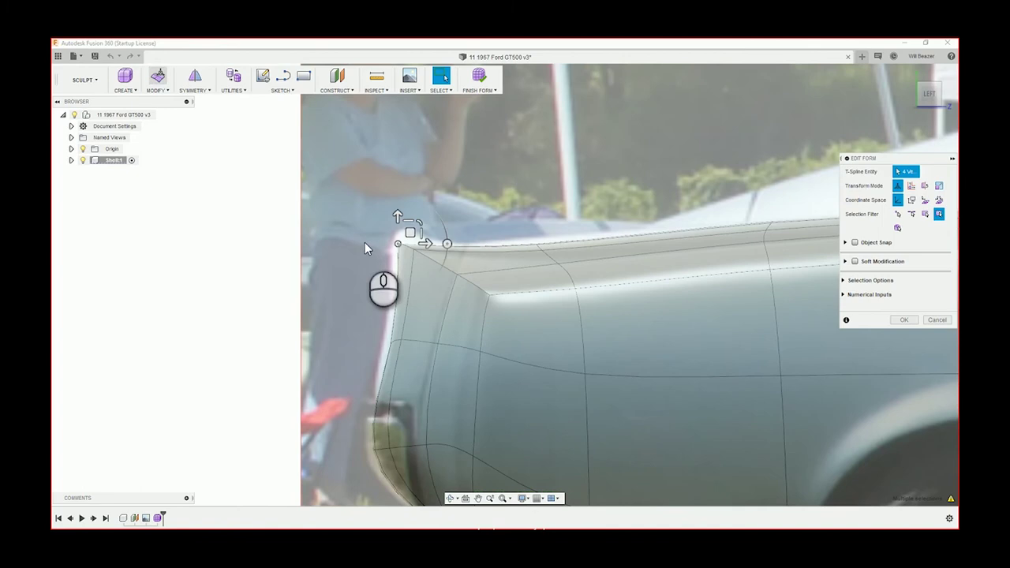
scroll(409, 234, down, 4)
drag(406, 238, 404, 233)
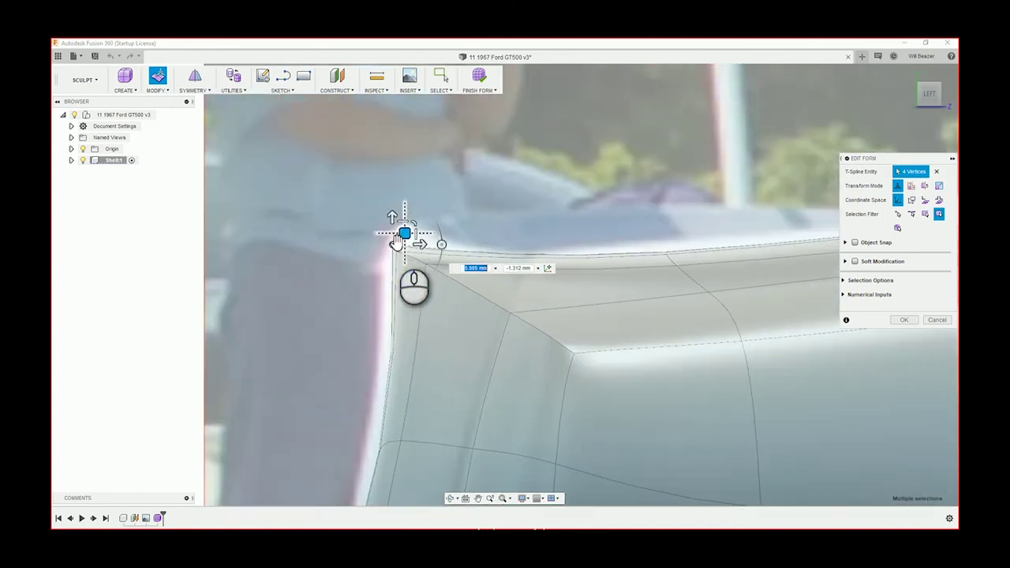
Raise the inner vertices of the tail's top edge progressively toward the centreline, dropping the outermost one from each successive move.
scroll(400, 244, up, 3)
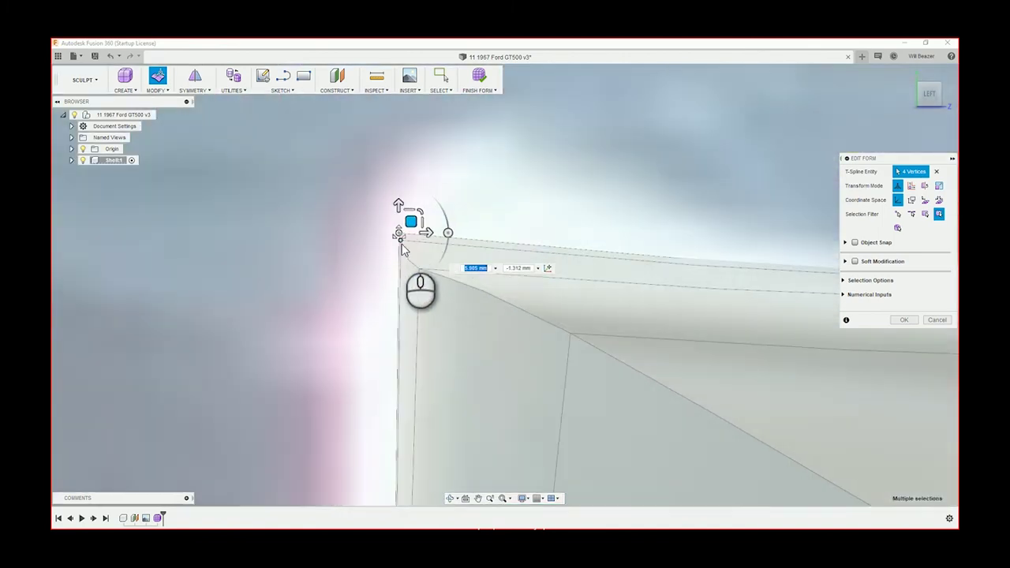
click(400, 244)
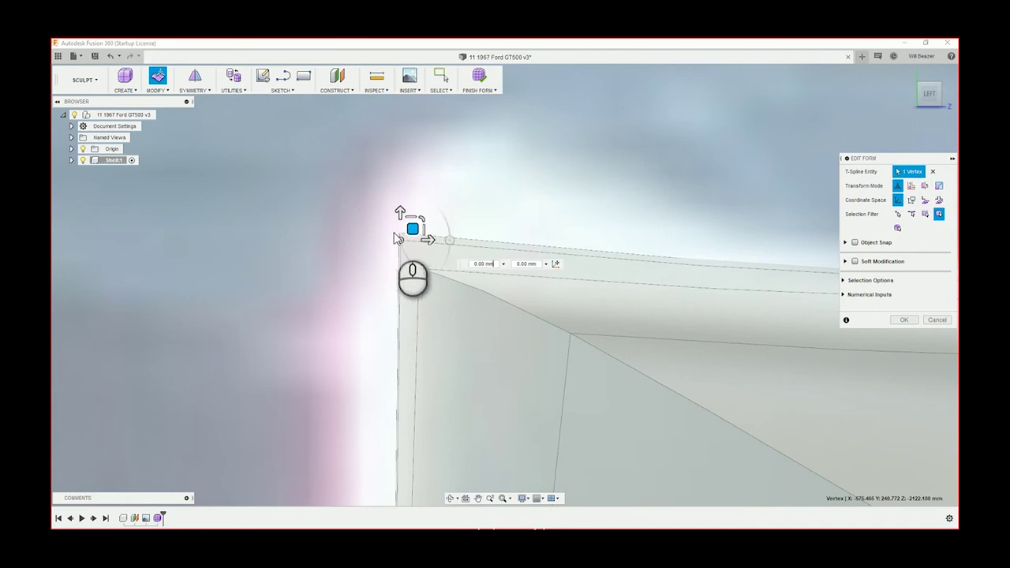
key(ctrl+z)
drag(418, 266, 403, 197)
ctrl+click(403, 244)
ctrl+click(398, 213)
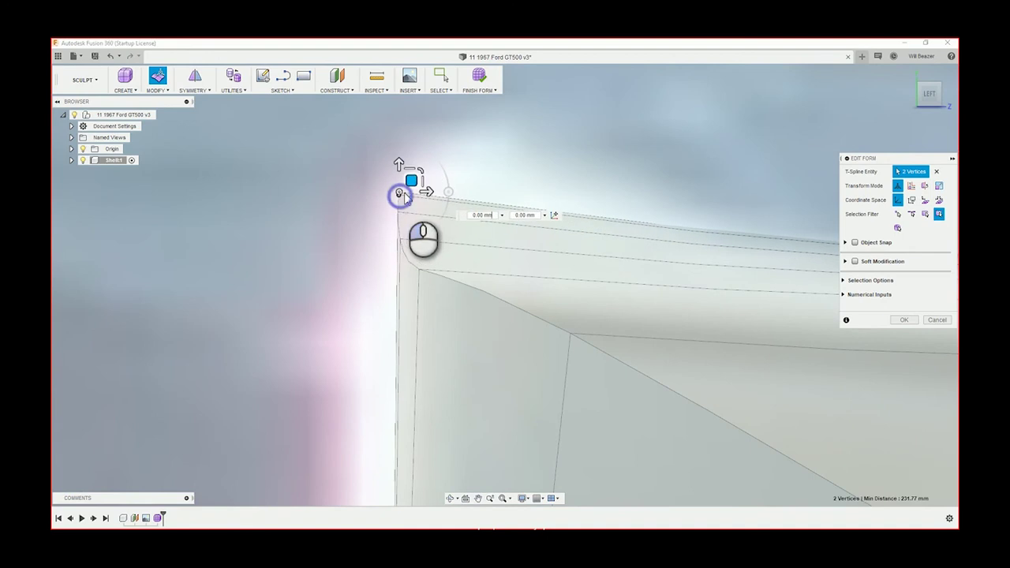
mouse_move(407, 187)
mouse_down()
mouse_move(422, 164)
mouse_move(412, 157)
mouse_move(409, 179)
mouse_up()
Shift the innermost vertex of the tail's top edge about 0.4 mm rearward.
click(401, 191)
scroll(444, 162, down, 5)
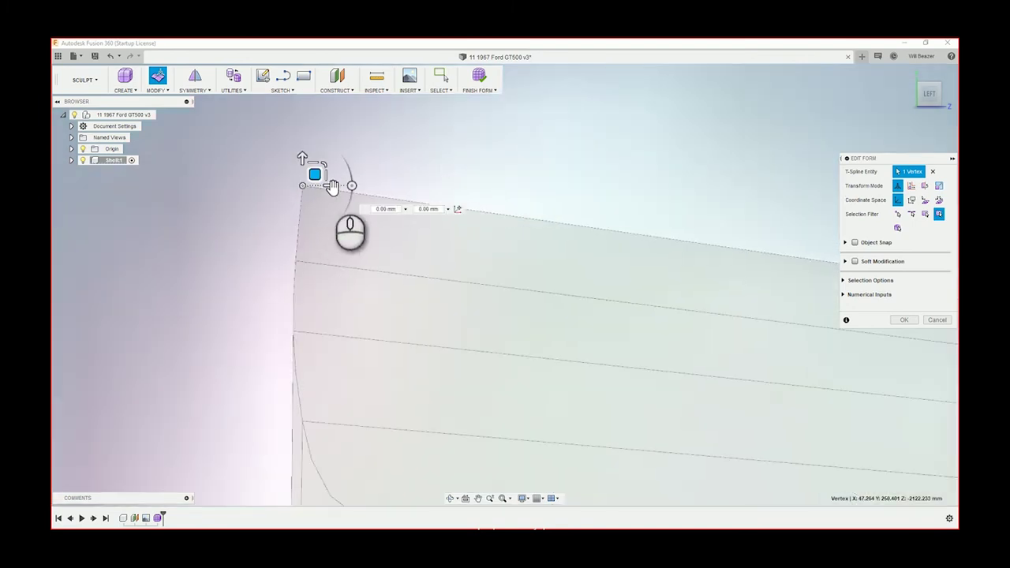
drag(341, 185, 321, 186)
scroll(379, 177, down, 5)
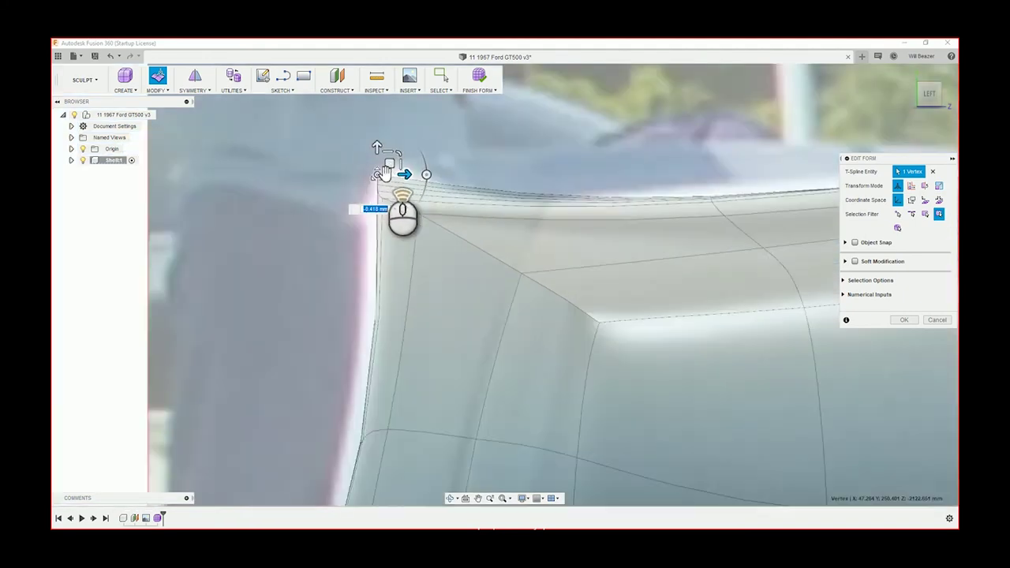
Move the four vertices across the tail in the row below its top edge about 7.7 mm rearward.
scroll(384, 172, up, 5)
click(350, 258)
scroll(370, 236, down, 1)
scroll(378, 249, up, 3)
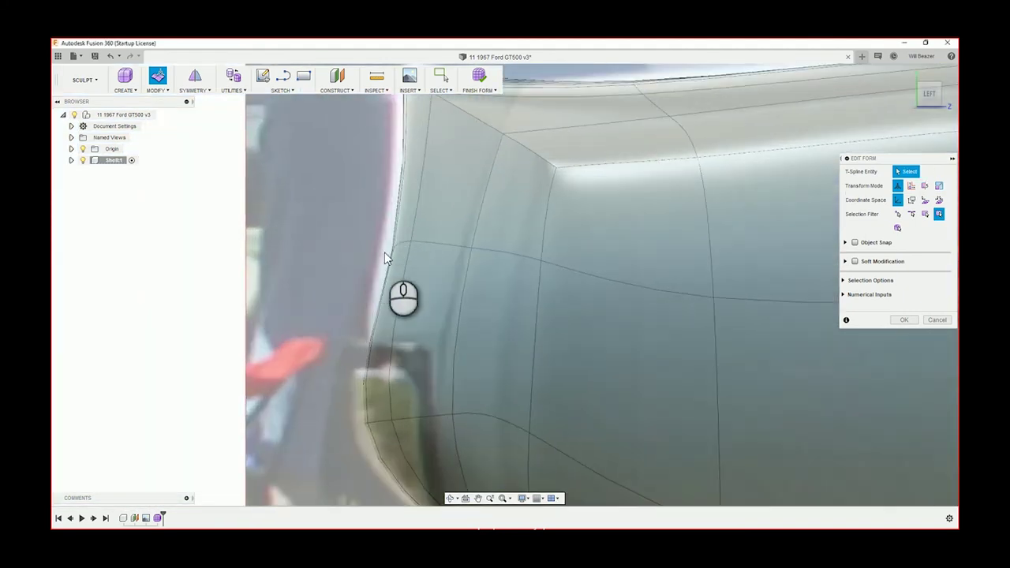
shift+middle_drag(387, 257, 406, 259)
click(347, 205)
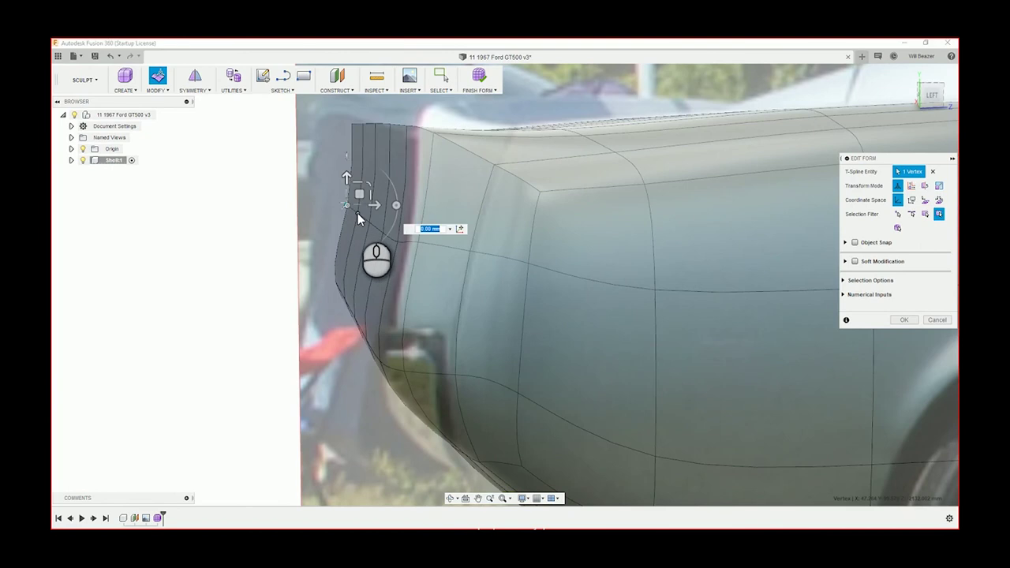
shift+click(358, 213)
shift+click(370, 224)
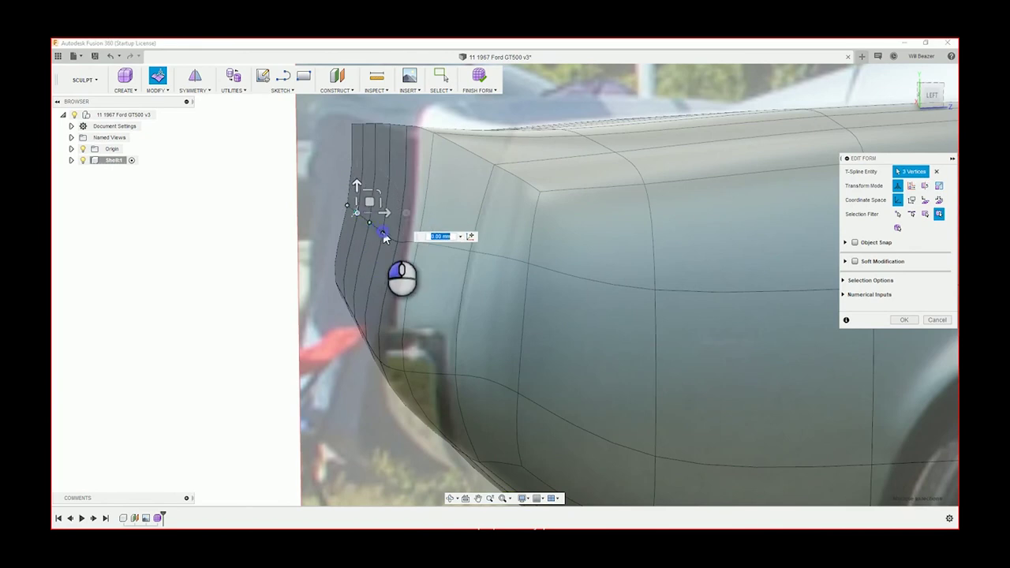
shift+click(382, 234)
click(934, 98)
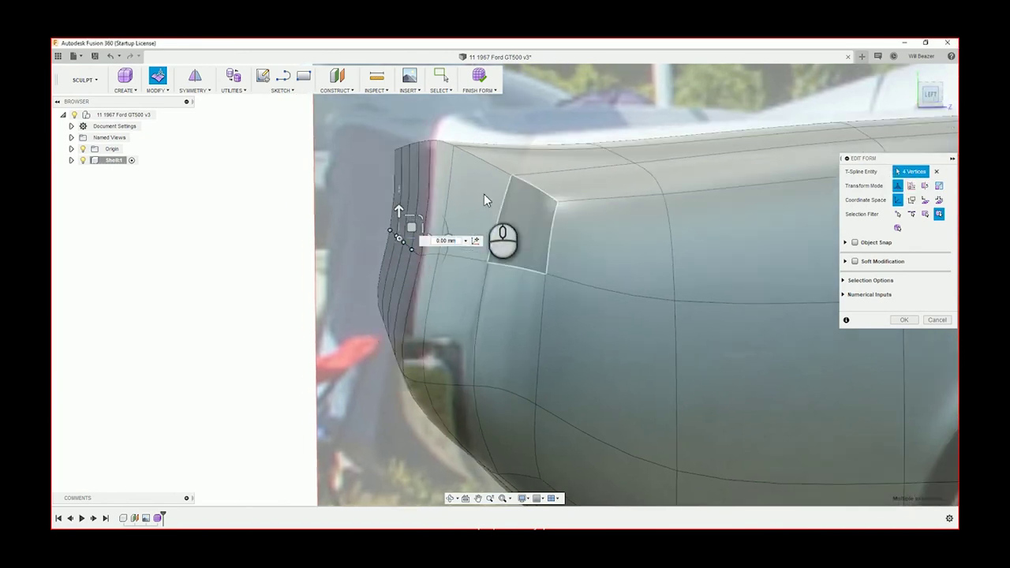
scroll(455, 291, up, 4)
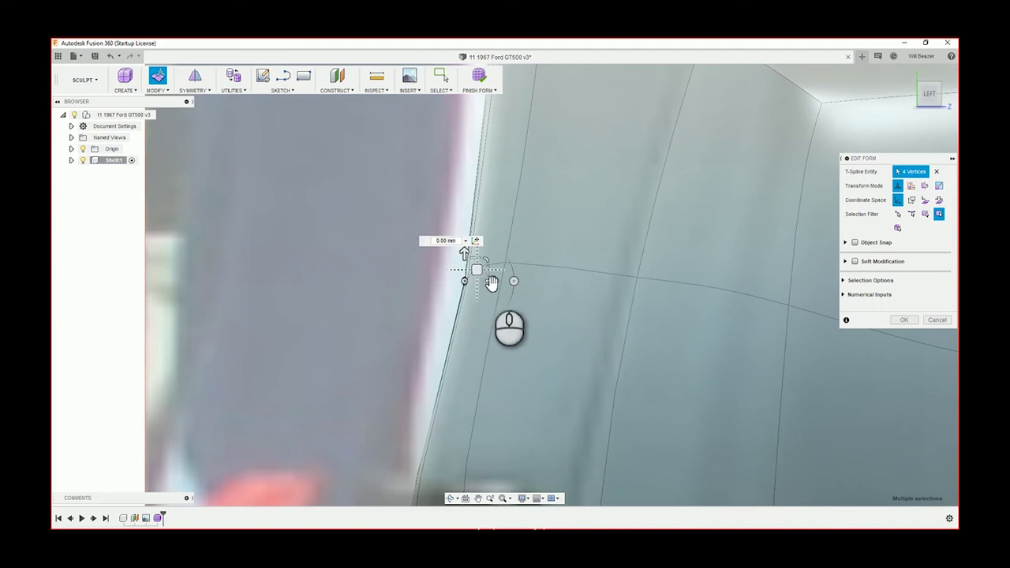
drag(494, 286, 471, 283)
Raise and stagger that tail row progressively toward the centreline, moving its innermost vertex about 1.3 mm rearward.
scroll(452, 284, up, 3)
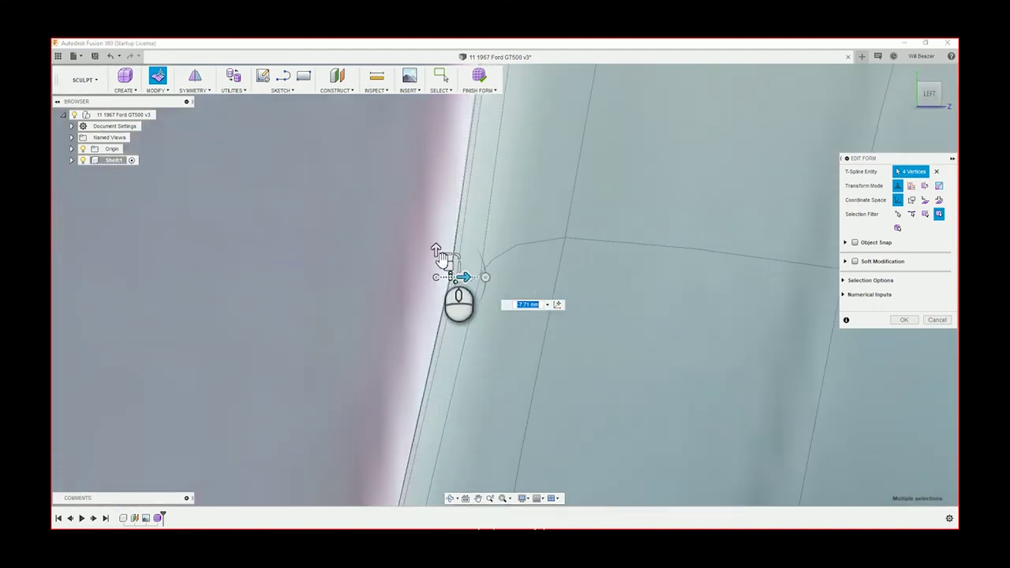
mouse_move(439, 253)
mouse_down()
mouse_move(437, 226)
mouse_move(462, 257)
mouse_move(432, 248)
mouse_move(434, 239)
mouse_up()
ctrl+click(457, 275)
ctrl+click(445, 267)
ctrl+click(432, 257)
scroll(288, 271, down, 5)
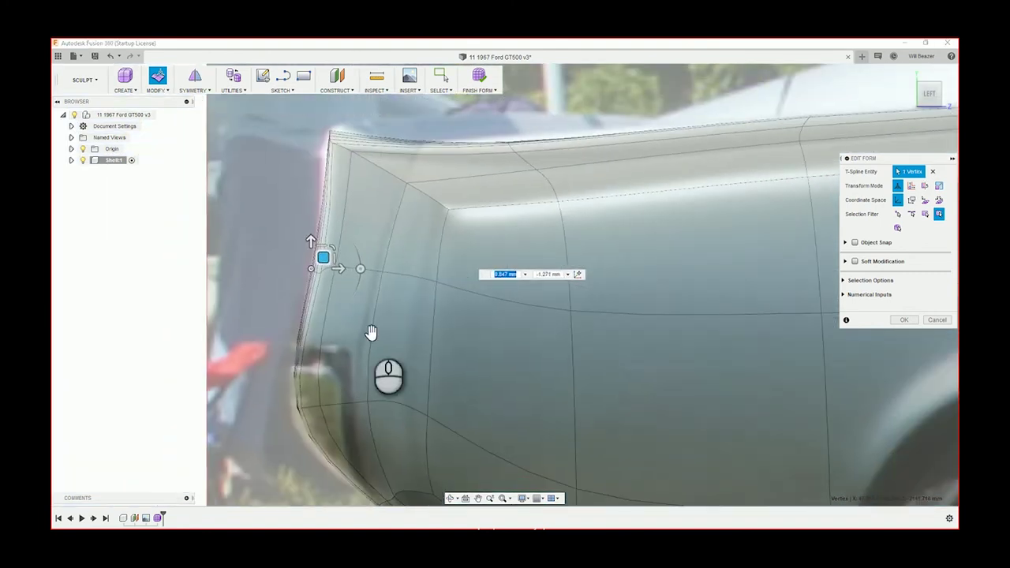
Move the four inner vertices of the nose's upper row, level with the headlight's top, forward and slightly up along the photo.
scroll(370, 355, down, 3)
scroll(390, 331, down, 4)
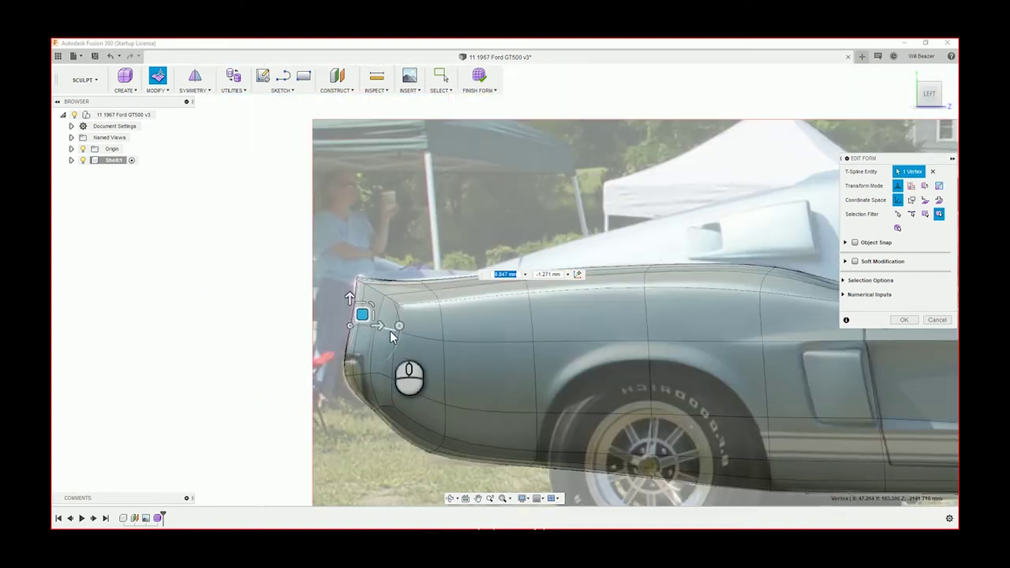
middle_drag(709, 329, 213, 229)
middle_drag(572, 249, 183, 239)
scroll(707, 226, up, 5)
shift+middle_drag(757, 256, 795, 328)
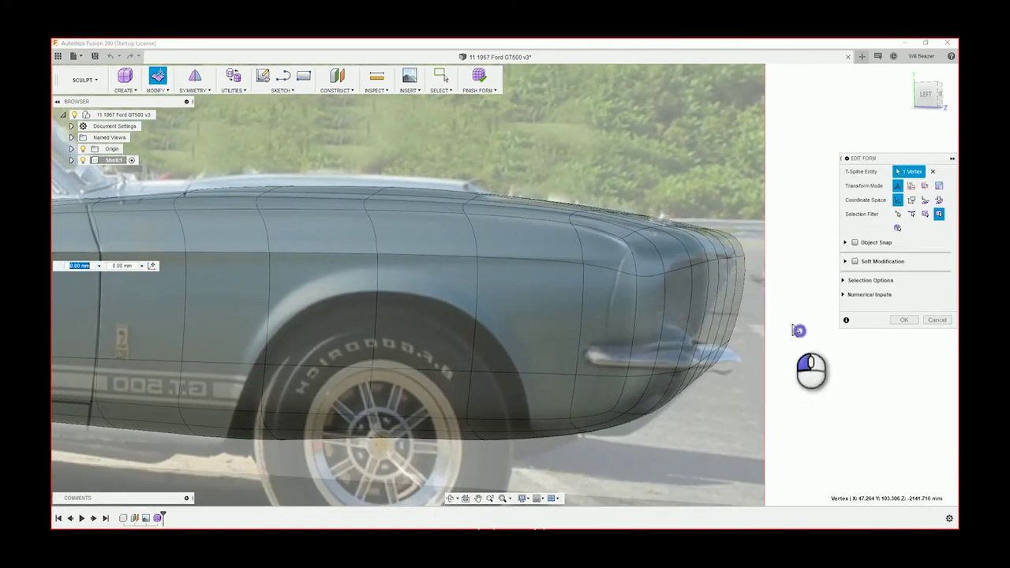
click(744, 257)
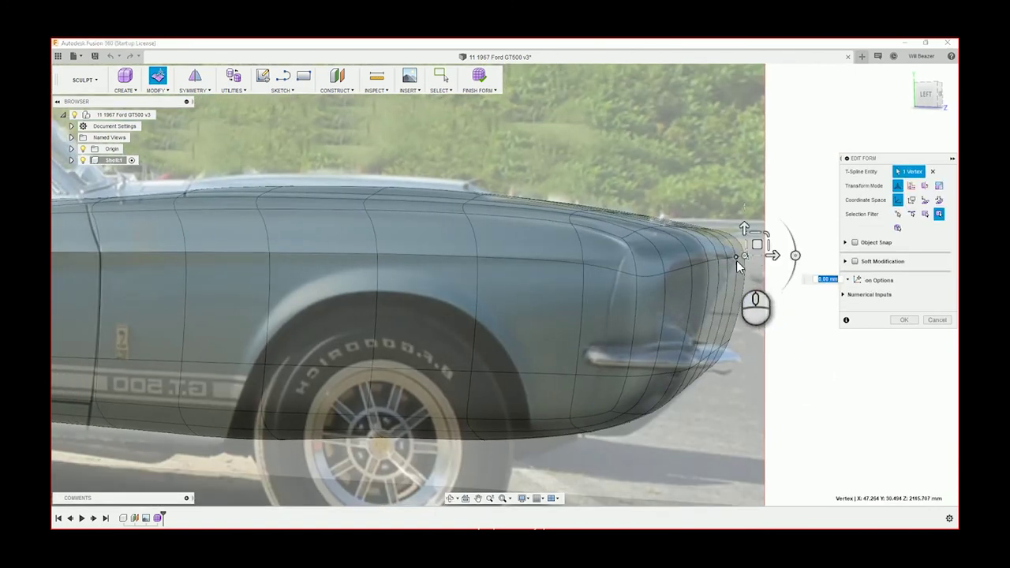
ctrl+click(736, 258)
ctrl+click(726, 259)
shift+click(718, 259)
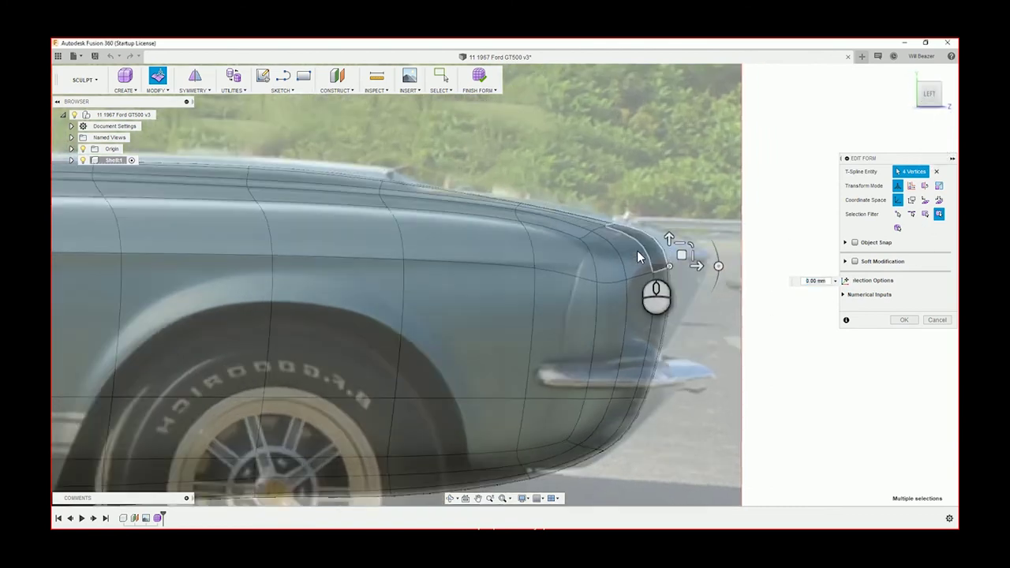
scroll(636, 251, up, 5)
drag(720, 269, 750, 254)
ctrl+click(724, 272)
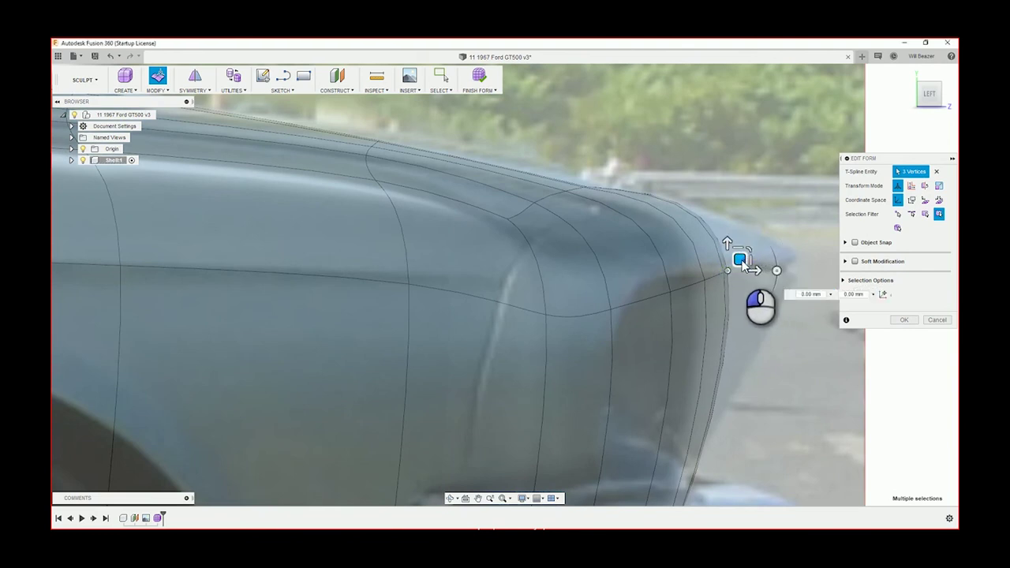
click(741, 260)
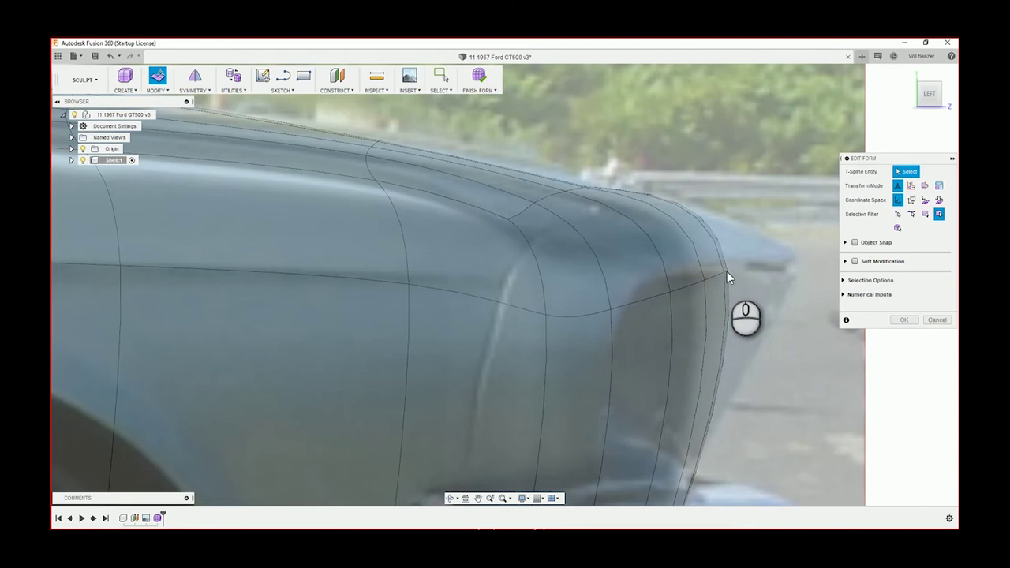
Stagger that nose row progressively toward the centreline, moving its innermost vertex about 7.7 mm up and 35.9 mm forward.
click(727, 271)
drag(721, 266, 818, 247)
ctrl+click(722, 276)
click(762, 268)
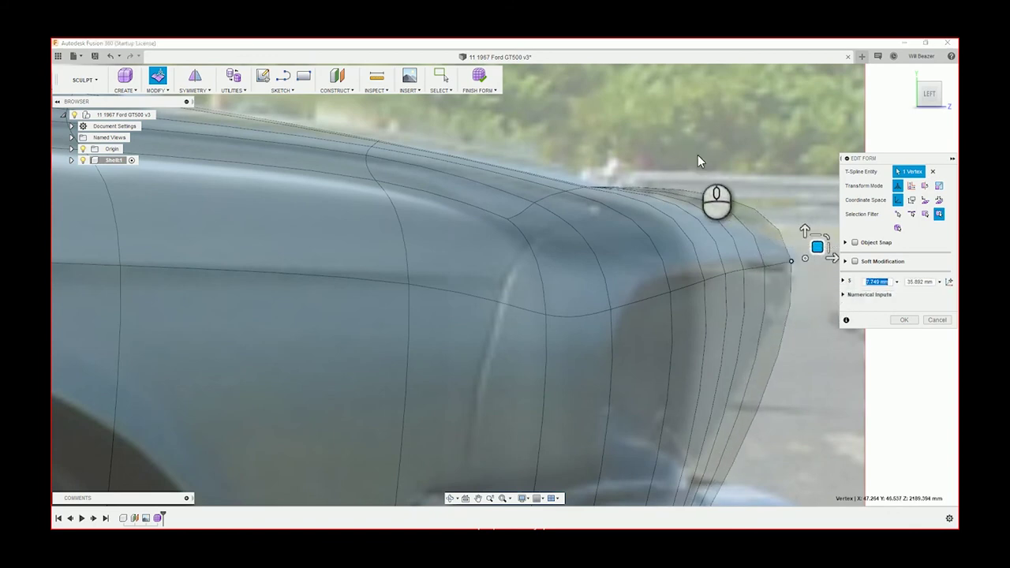
Try to raise the innermost vertex at the hood's front edge above the nose.
scroll(694, 156, down, 2)
scroll(691, 156, down, 2)
shift+middle_drag(690, 157, 655, 167)
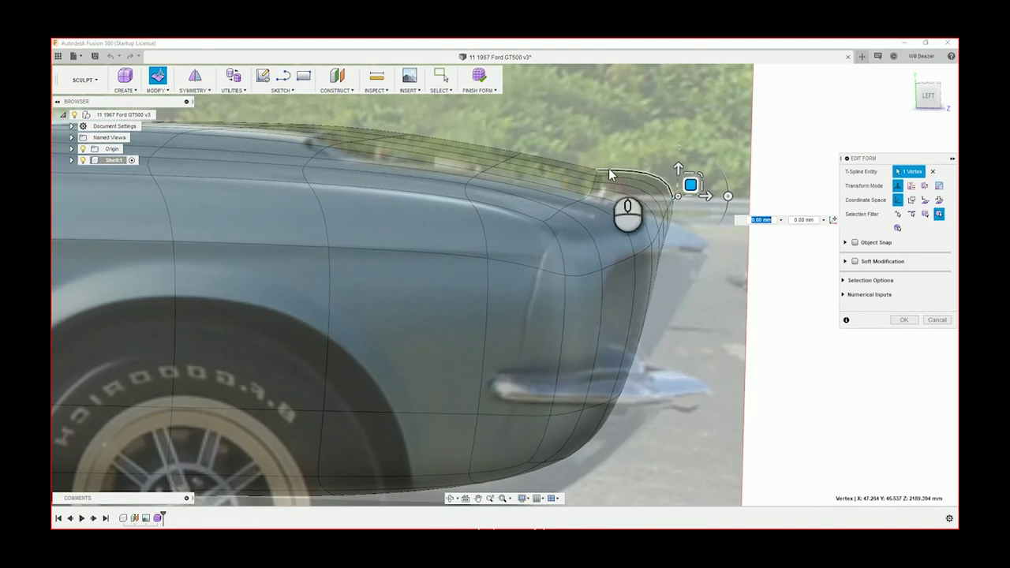
click(599, 170)
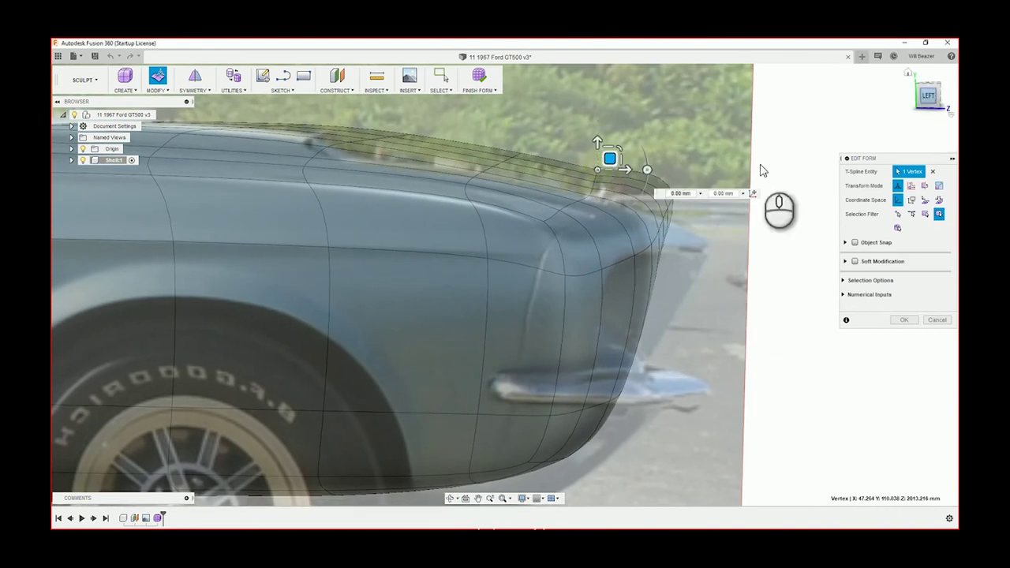
shift+middle_drag(704, 191, 681, 215)
scroll(567, 233, up, 2)
scroll(585, 250, up, 1)
scroll(661, 242, up, 1)
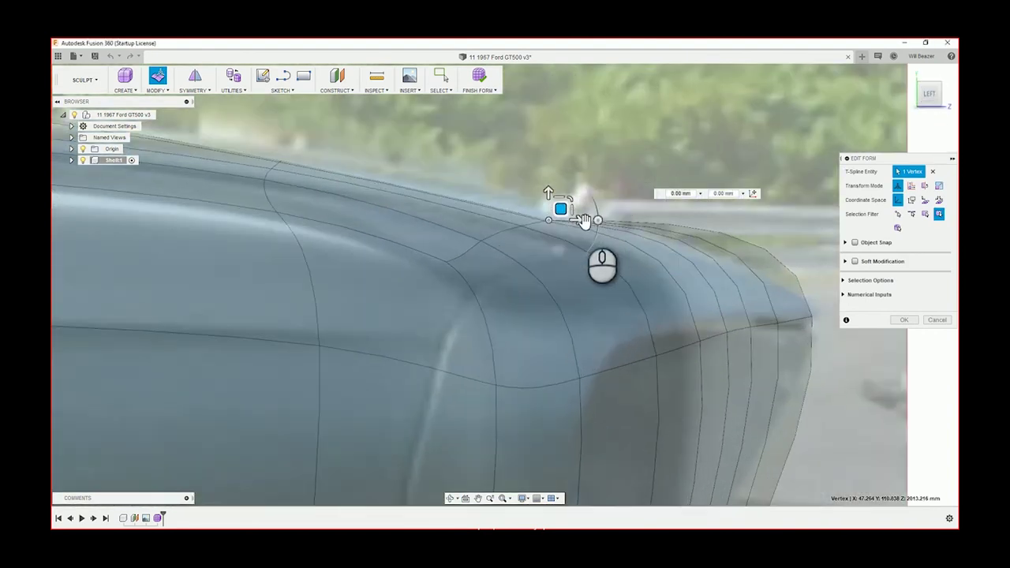
drag(582, 221, 549, 194)
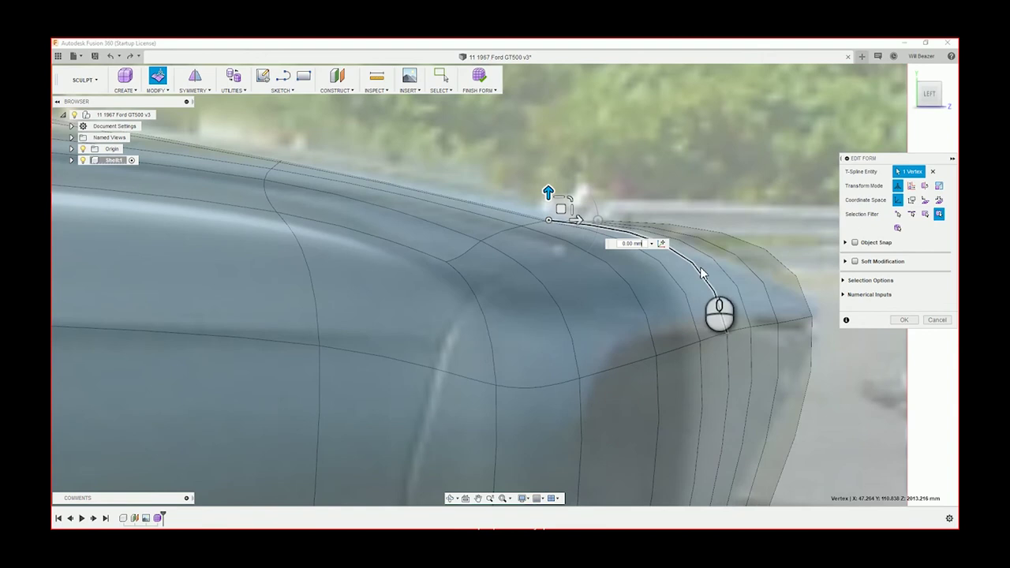
click(621, 164)
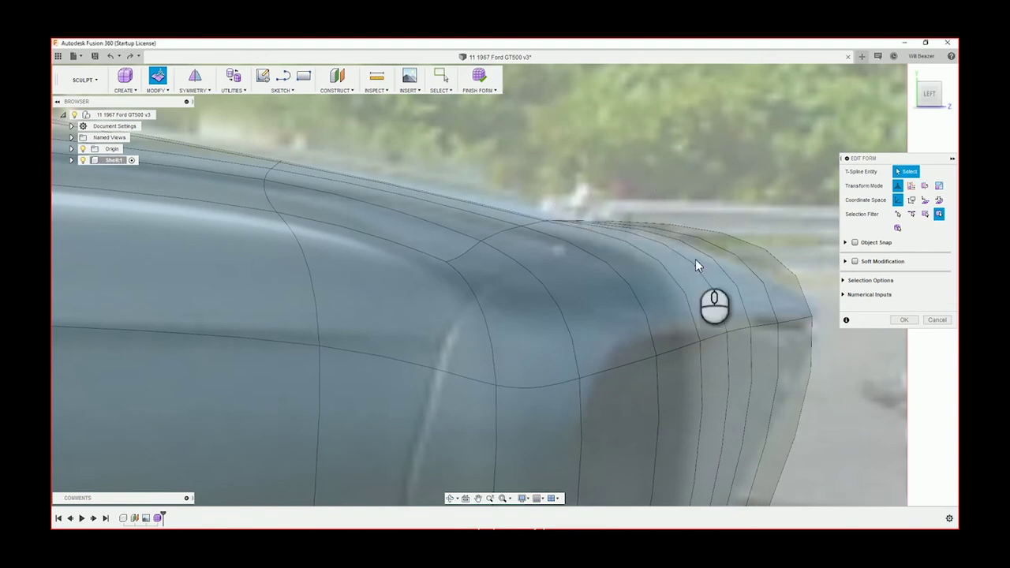
Undo the latest form edits and redo the staggering of the nose row's innermost vertex.
key(ctrl+z)
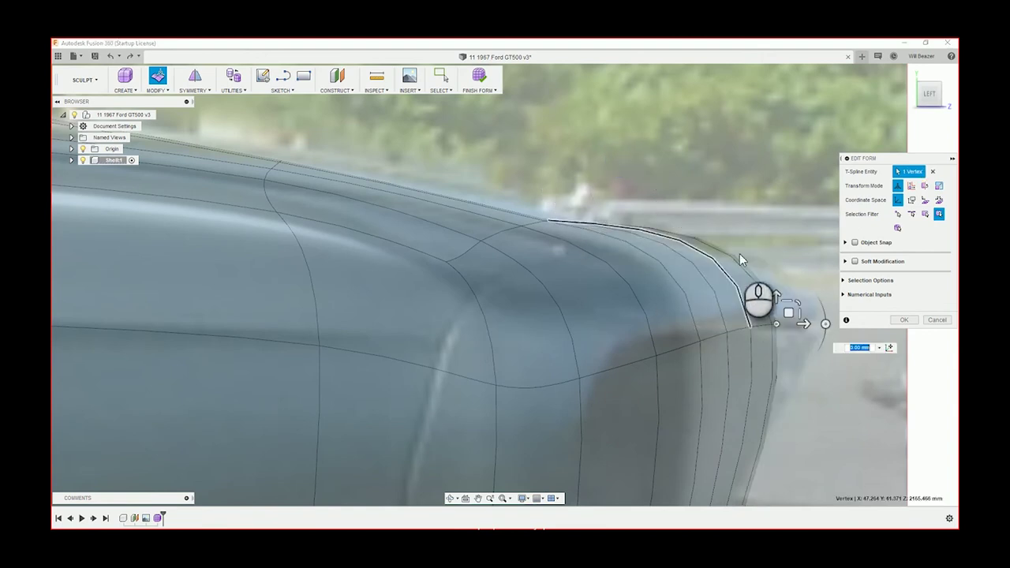
click(138, 57)
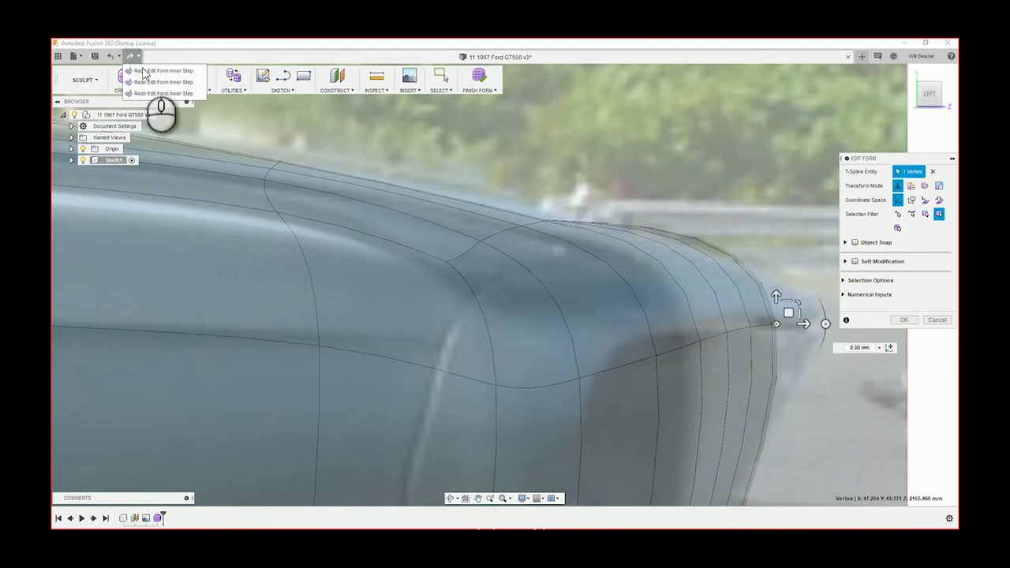
click(142, 71)
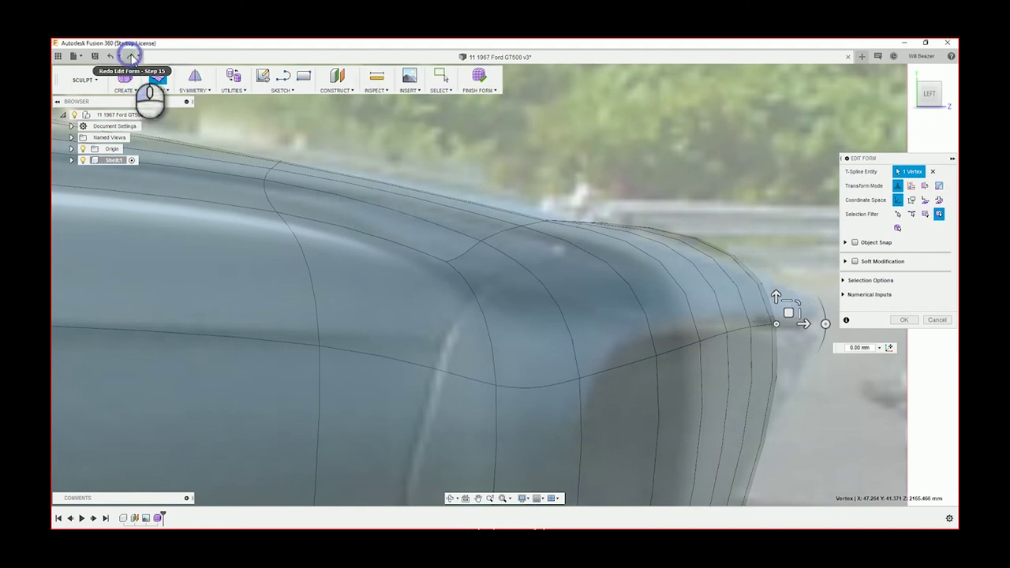
click(132, 57)
Lower the innermost vertex of the nose's upper row about 10.9 mm and shift it about 5.7 mm forward.
scroll(796, 326, down, 3)
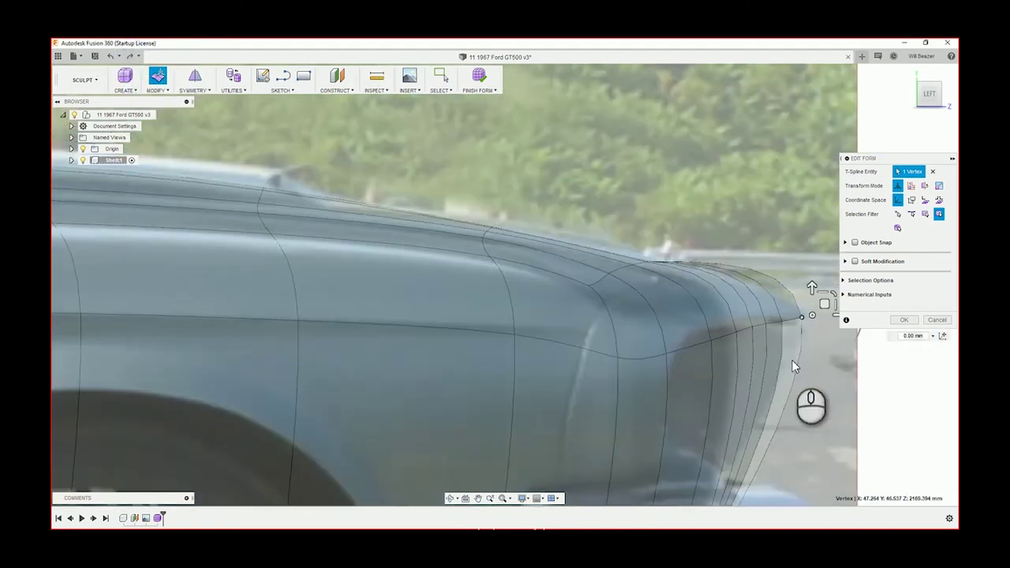
scroll(769, 404, down, 2)
middle_drag(776, 345, 801, 344)
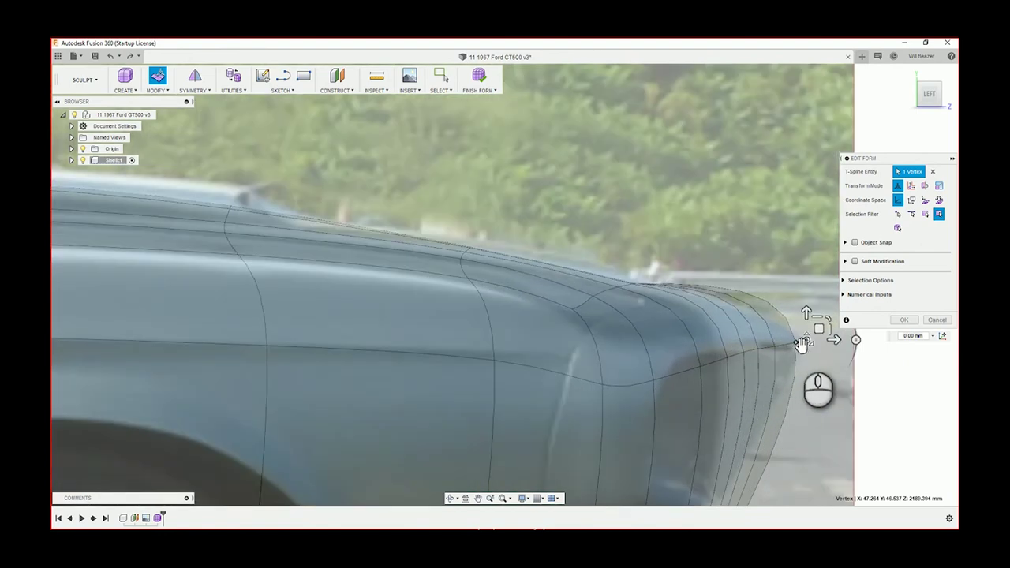
drag(819, 329, 824, 343)
Insert a simple, single-sided edge above the five inner edges of the nose's row below the bumper, at location 0.3.
scroll(773, 413, down, 2)
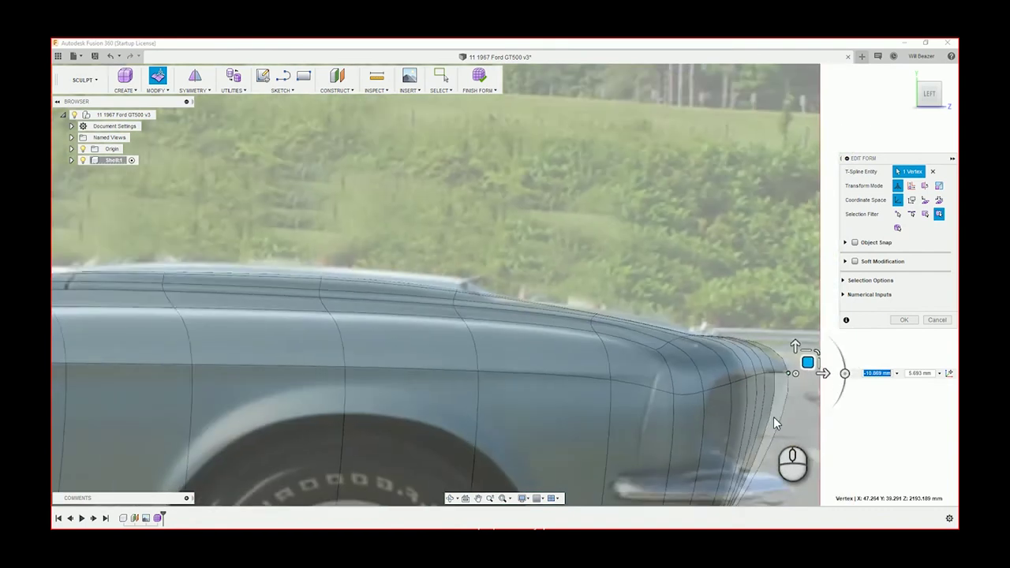
scroll(782, 418, up, 2)
scroll(785, 414, down, 3)
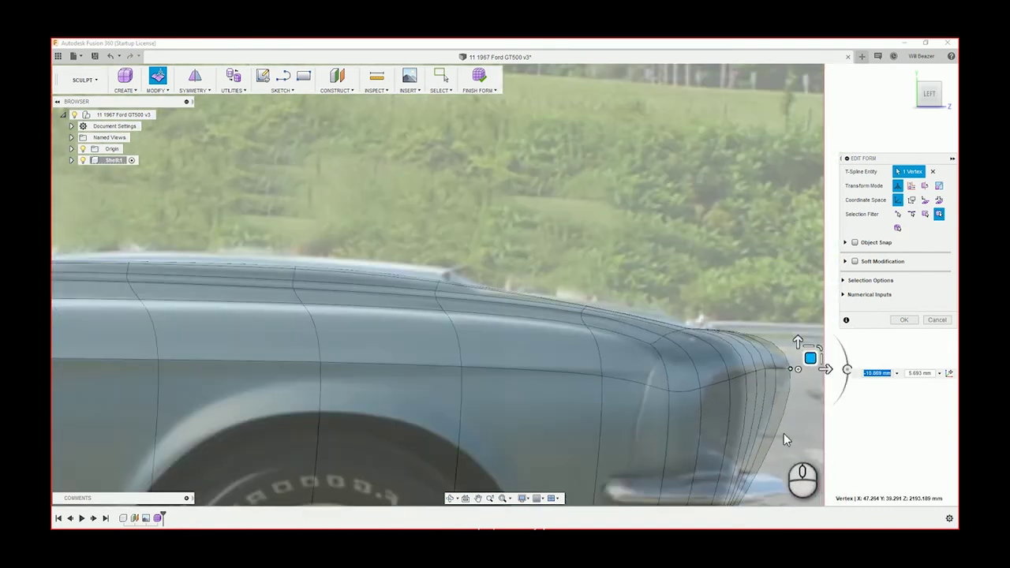
scroll(769, 454, down, 1)
scroll(757, 473, up, 4)
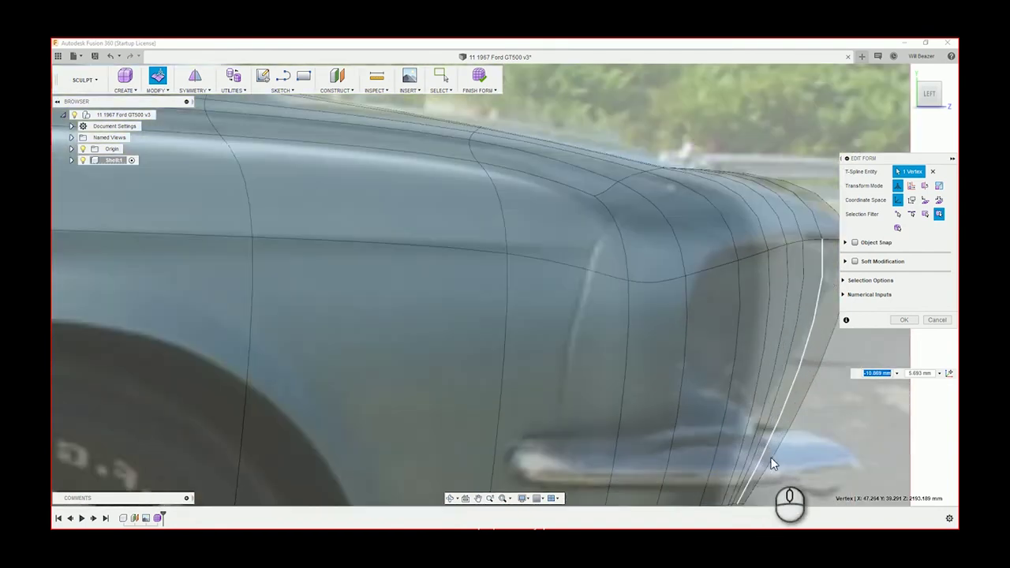
scroll(756, 468, down, 3)
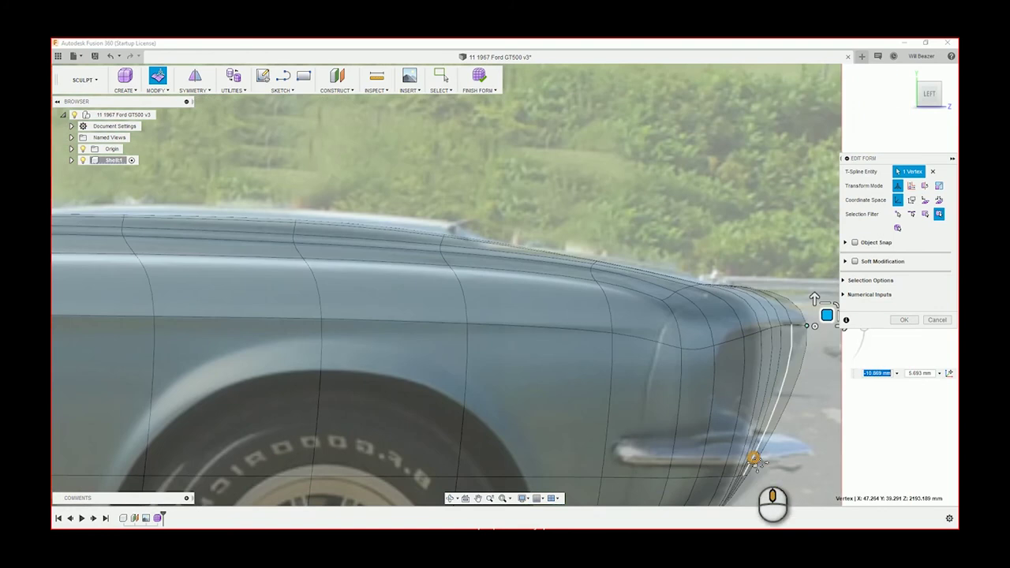
scroll(746, 430, up, 5)
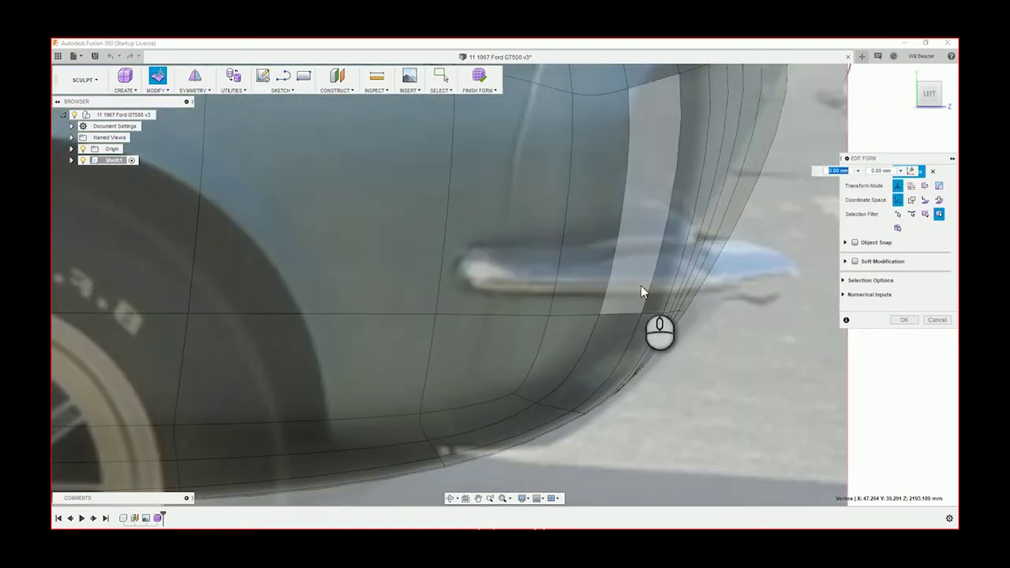
click(624, 289)
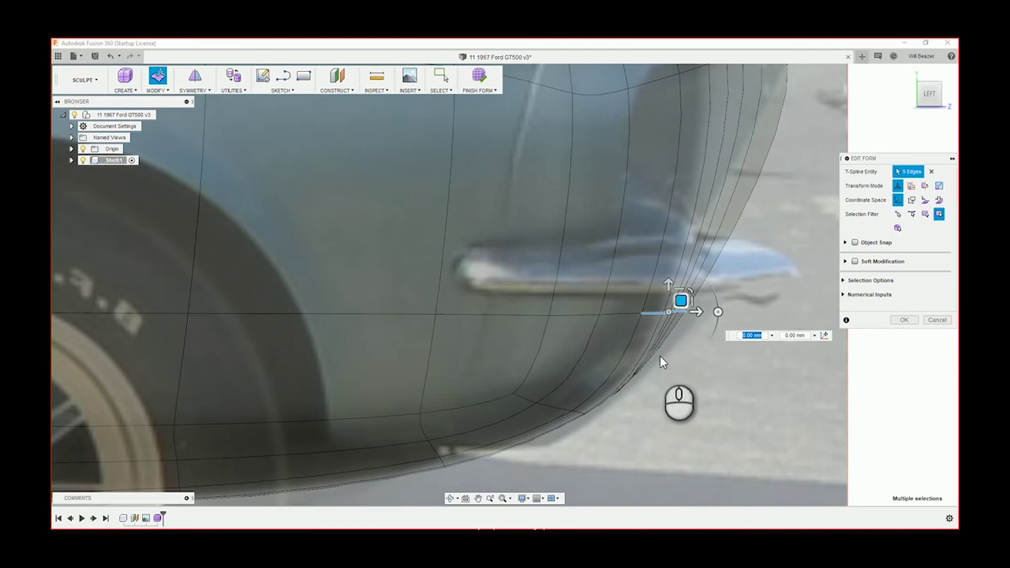
click(155, 90)
click(580, 164)
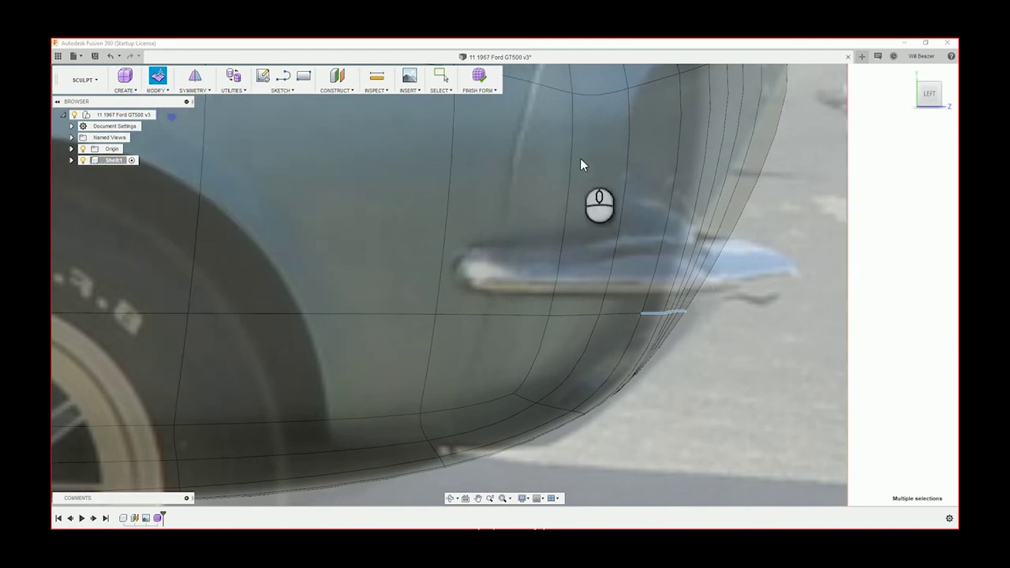
scroll(753, 213, down, 1)
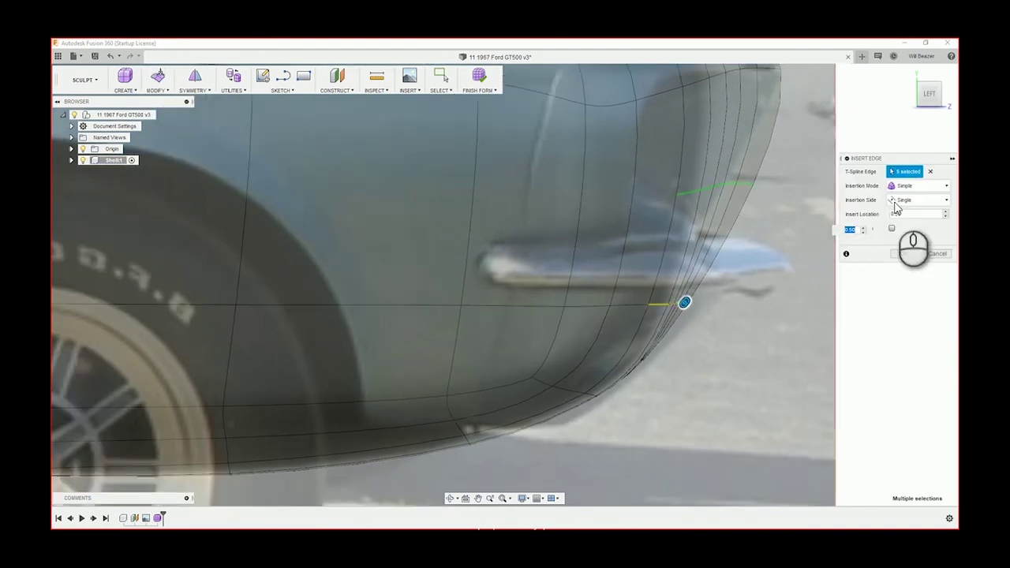
click(684, 305)
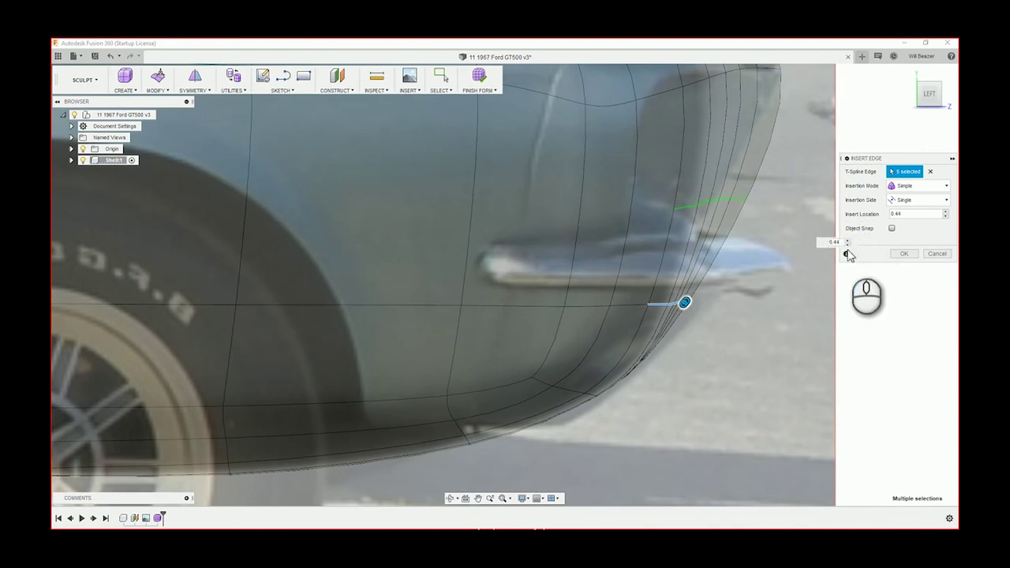
click(847, 246)
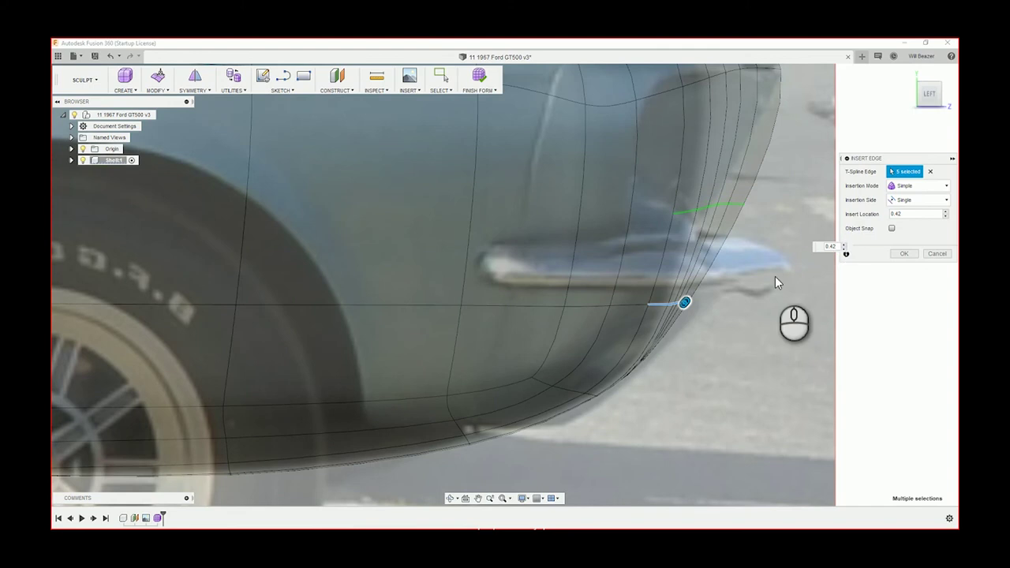
text(0)
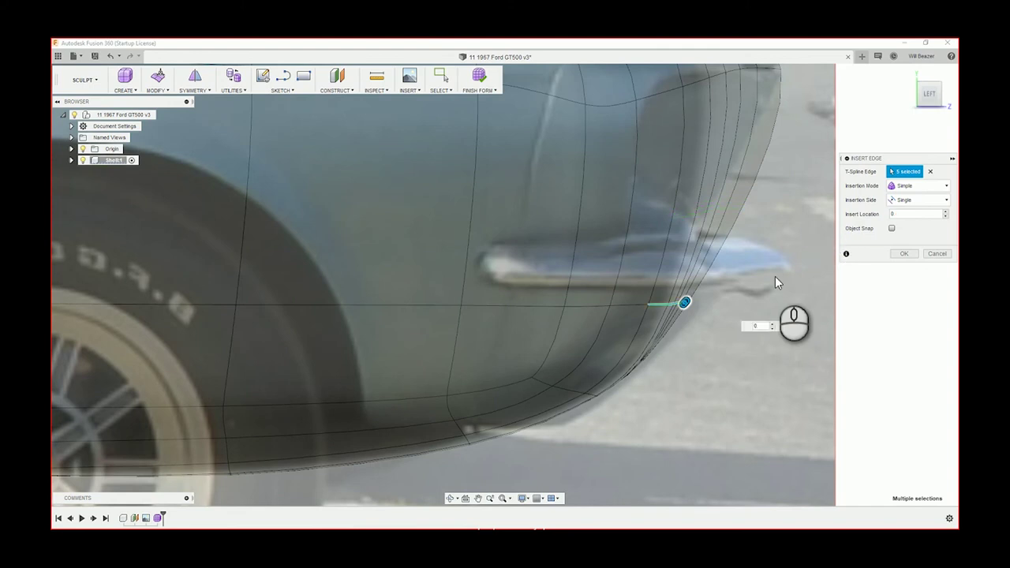
text(.3)
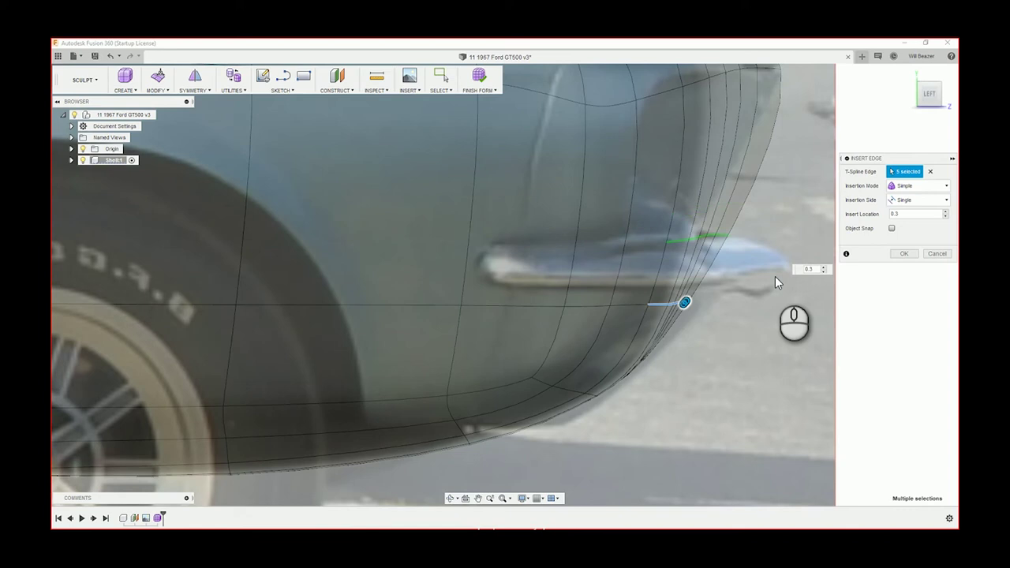
key(Return)
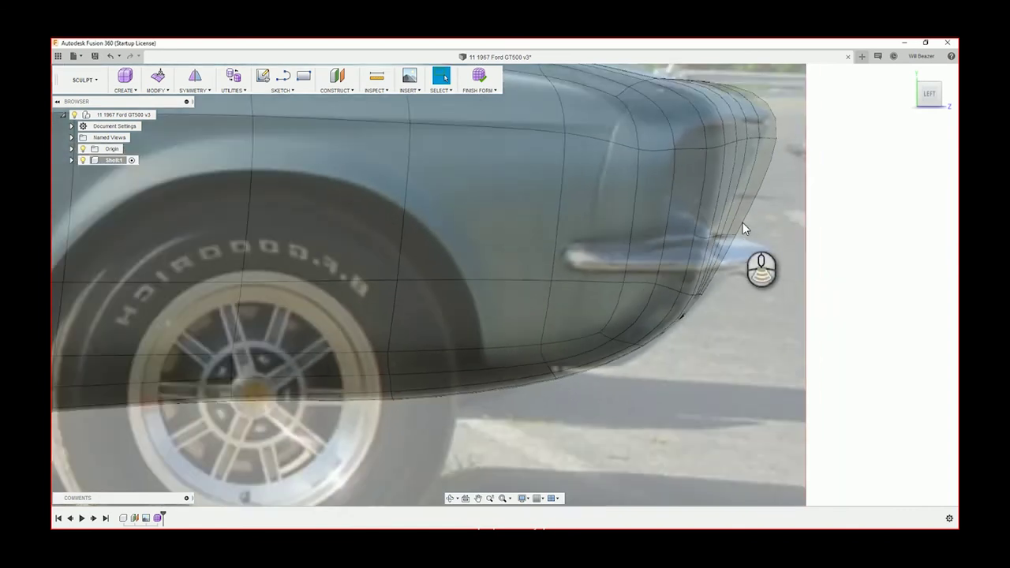
Move the four inner vertices of the inserted bumper-level edge about 1.5 mm down and 1 mm forward.
scroll(743, 243, up, 3)
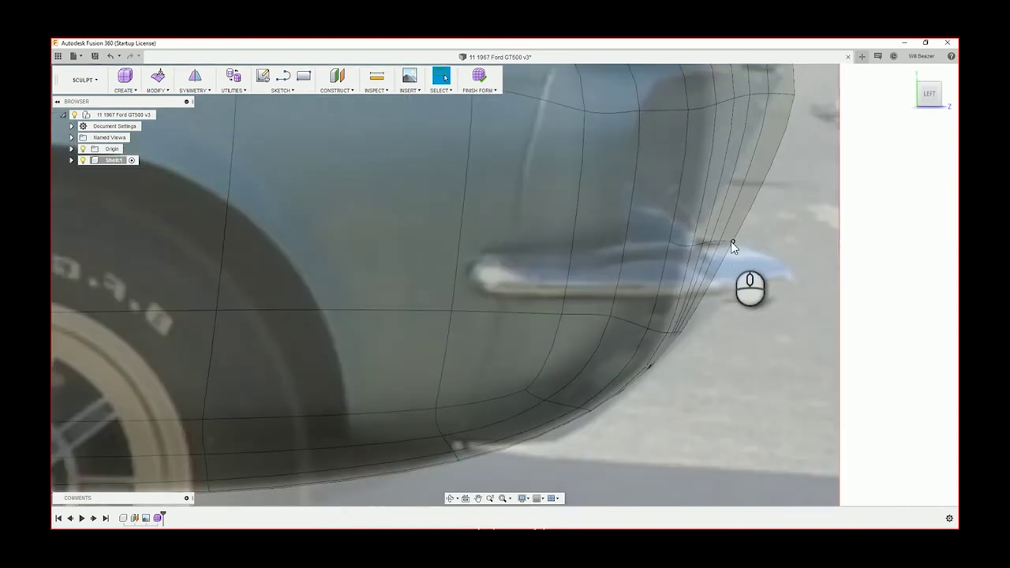
click(731, 243)
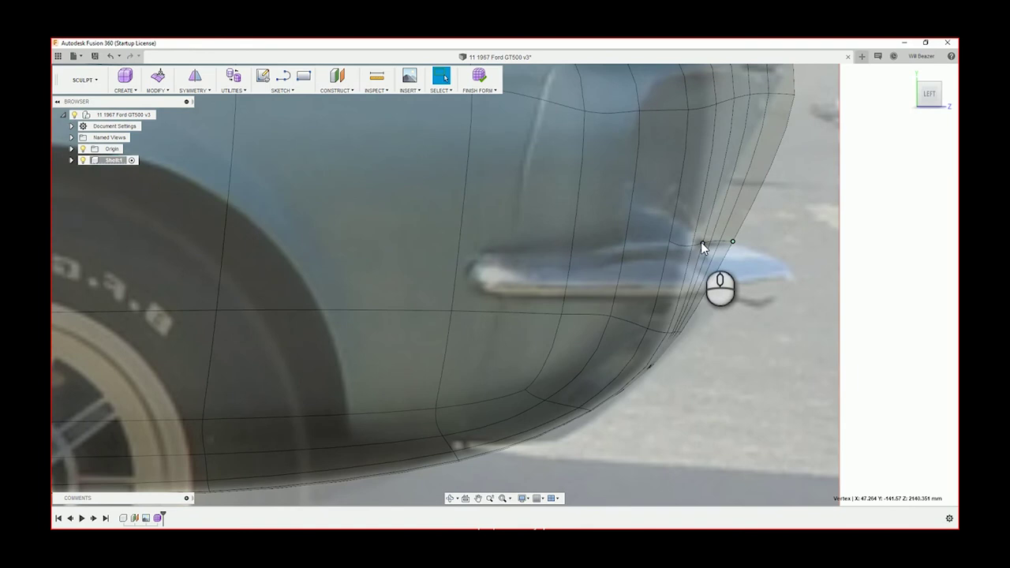
shift+click(710, 241)
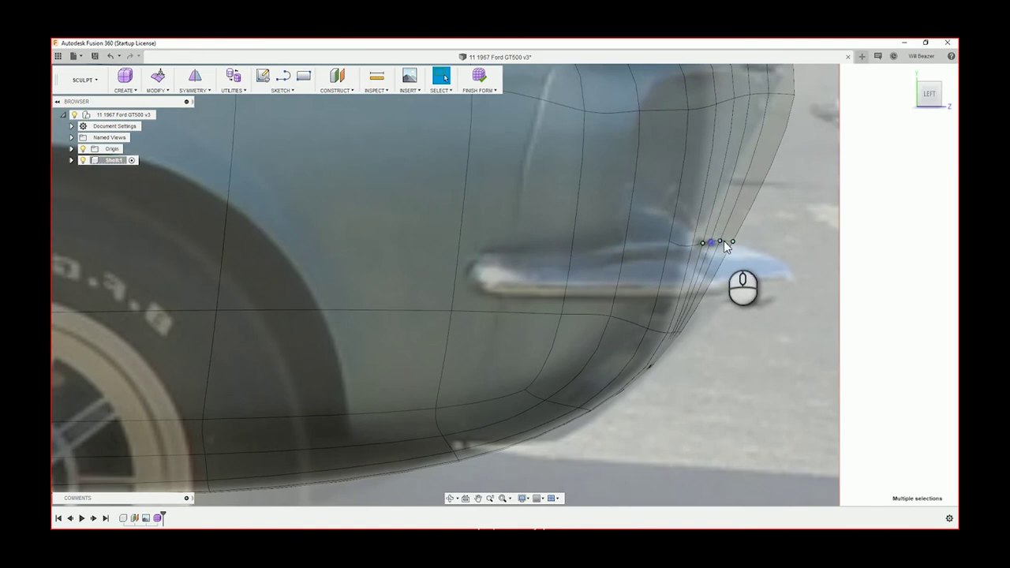
click(158, 76)
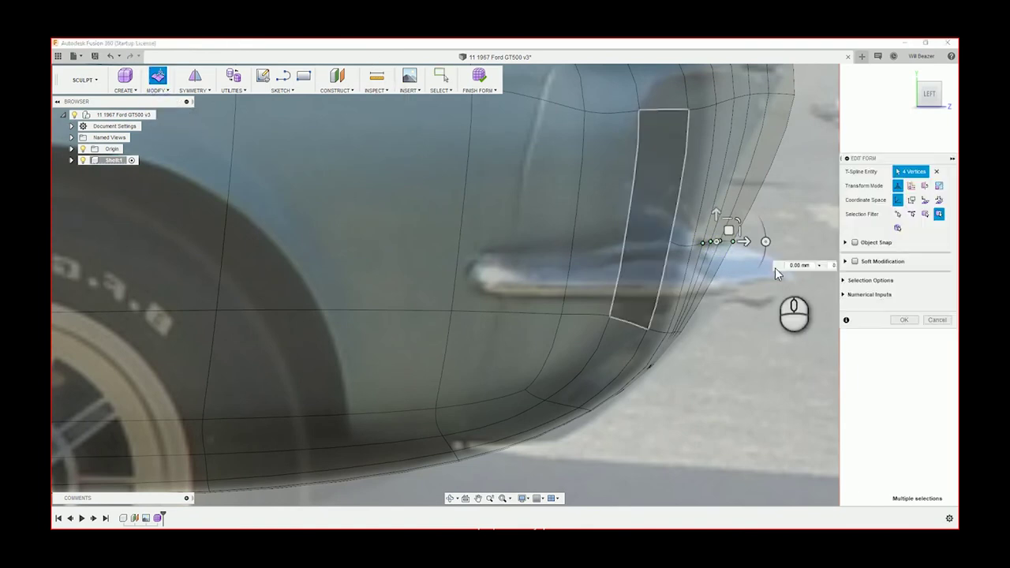
mouse_move(732, 232)
mouse_down()
mouse_move(721, 226)
mouse_move(734, 237)
mouse_up()
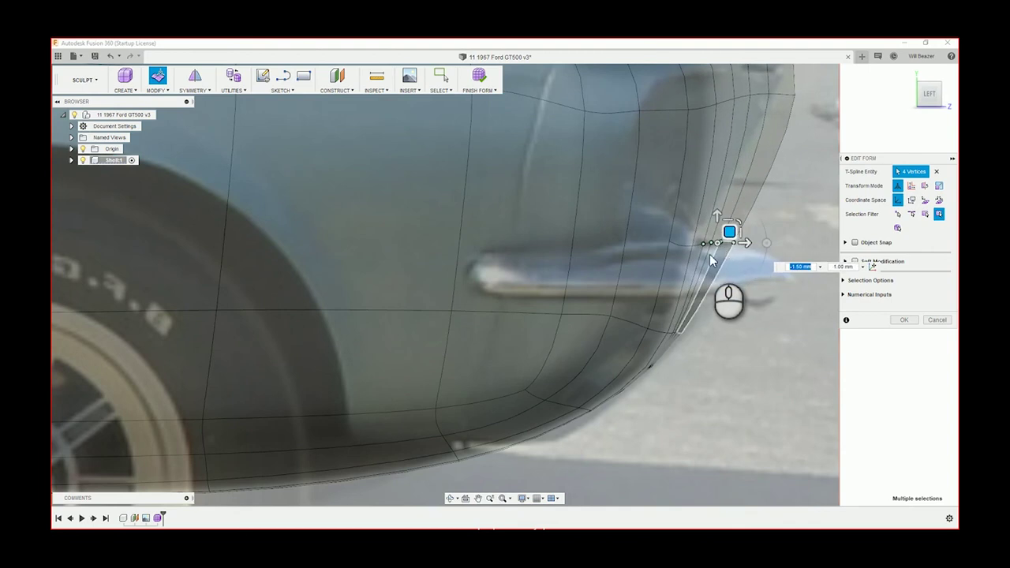
Undo the last move of the bumper-level row's vertices and shift six vertices of that row rearward.
key(ctrl+z)
ctrl+click(693, 245)
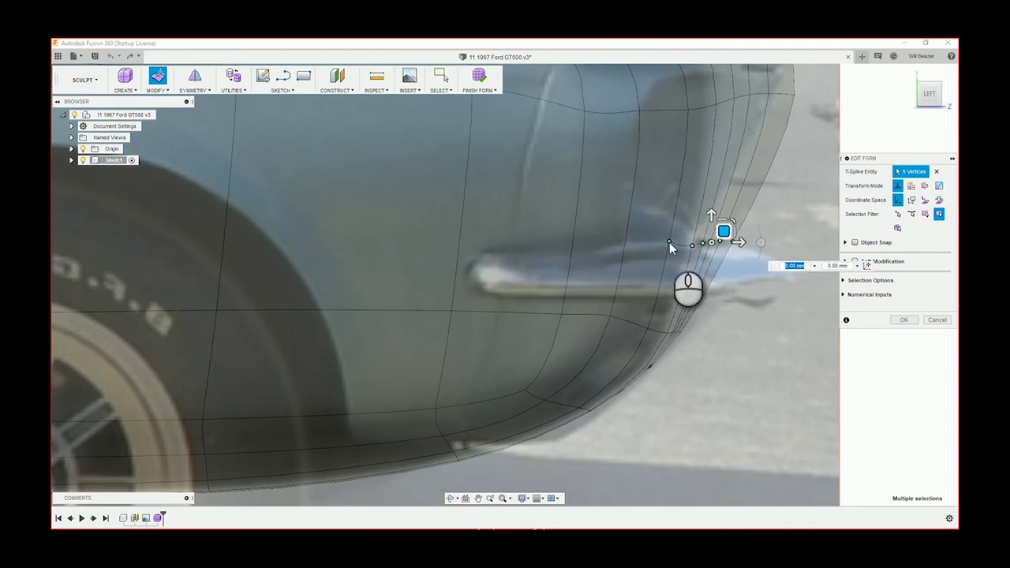
ctrl+click(669, 243)
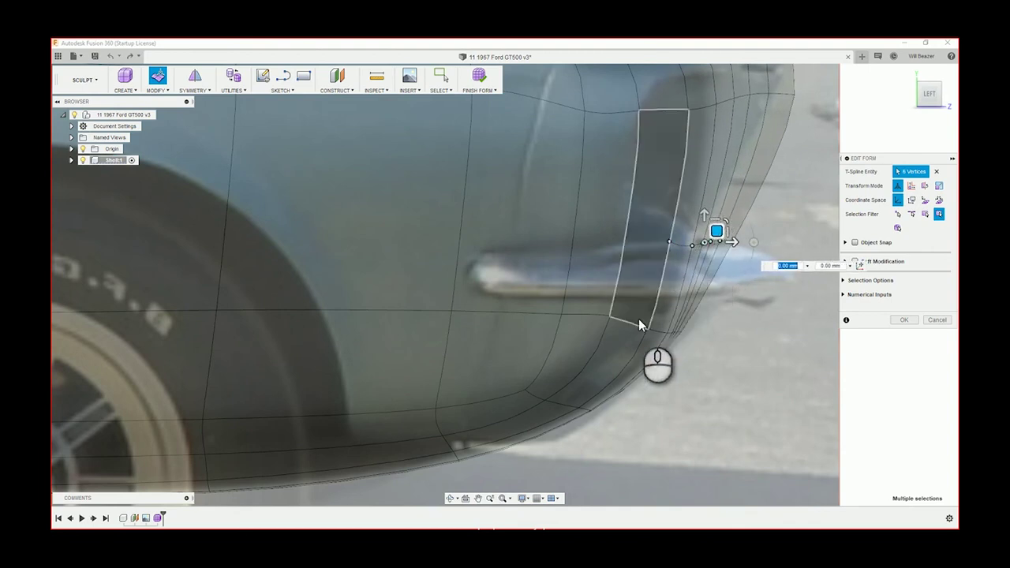
drag(635, 315, 657, 333)
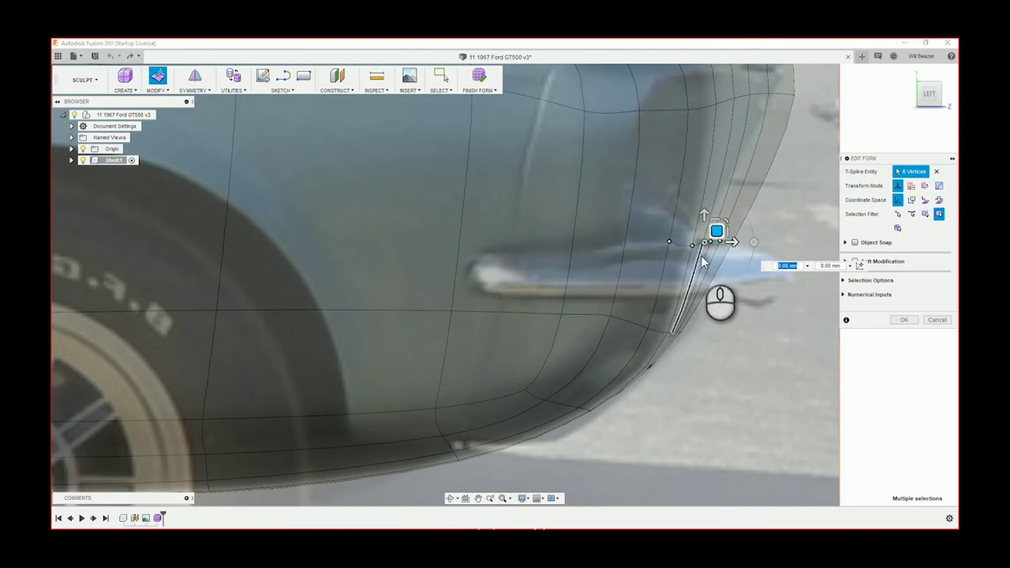
mouse_move(716, 231)
mouse_down()
mouse_move(666, 238)
mouse_move(711, 231)
mouse_move(700, 230)
mouse_up()
Stagger the bumper-level row by shifting its inner five vertices rearward, then moving the inner three 4 mm rearward and 0.5 mm up.
ctrl+click(660, 240)
click(673, 246)
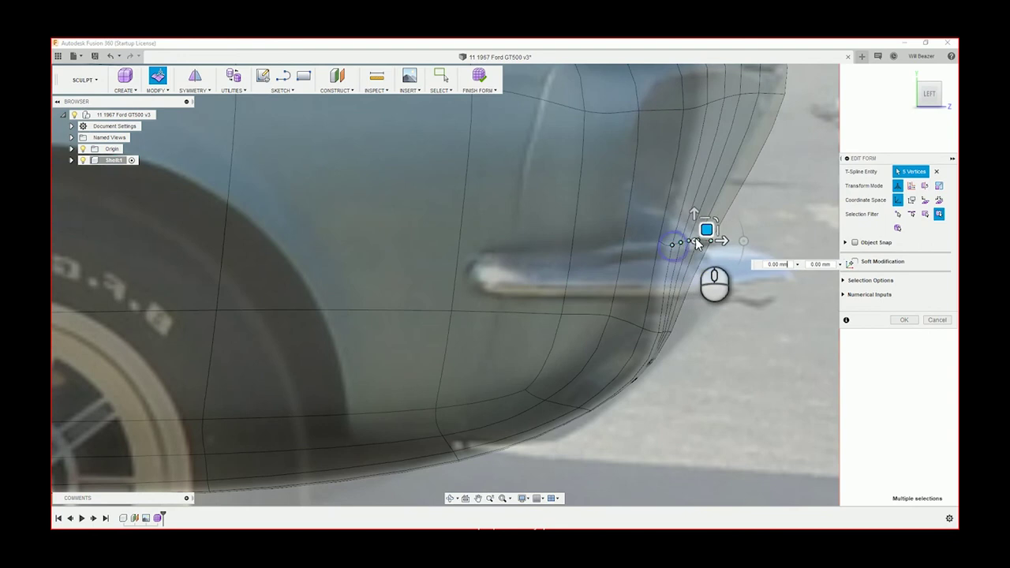
drag(705, 236, 699, 235)
ctrl+click(676, 237)
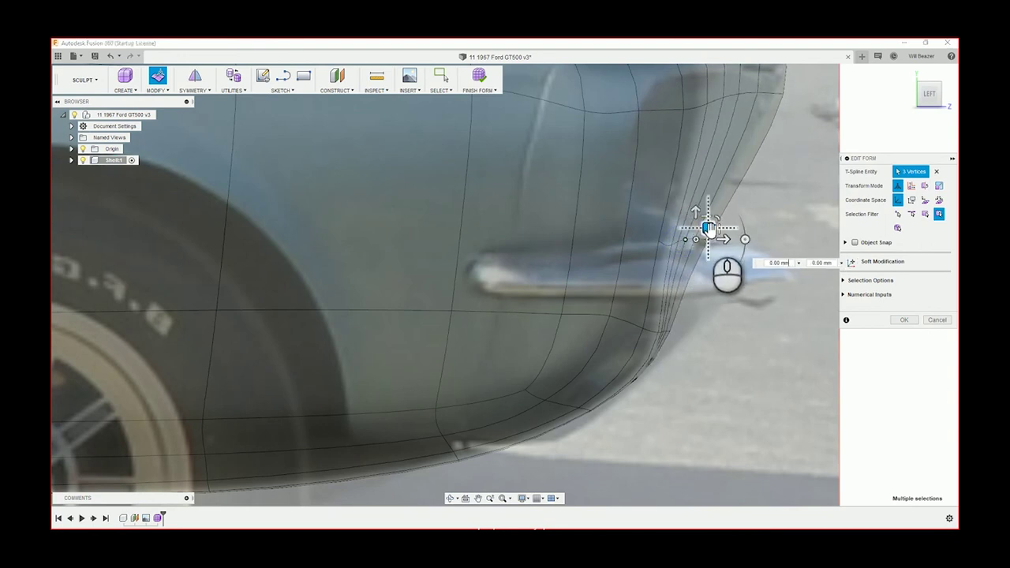
drag(709, 228, 703, 228)
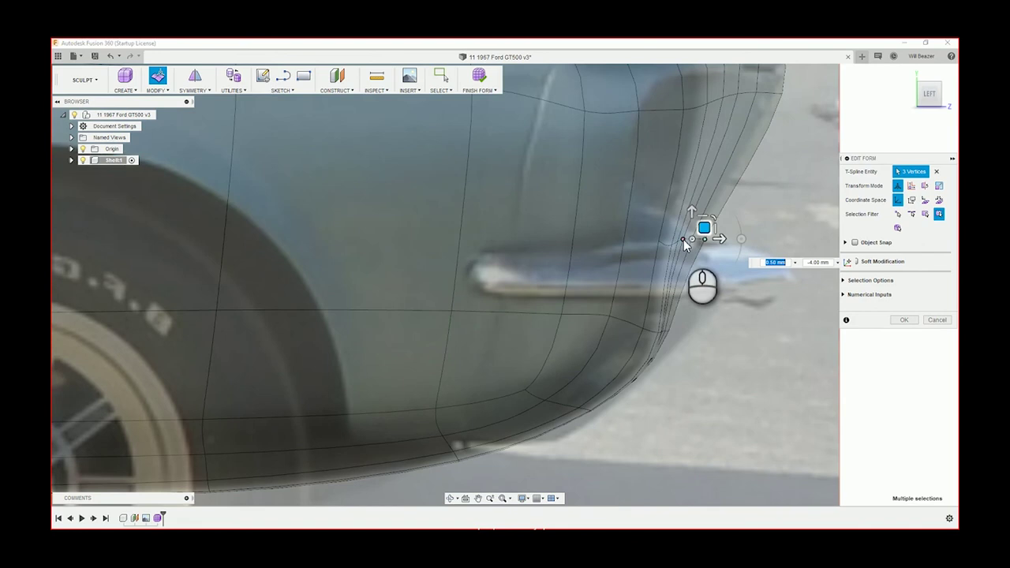
Move the bumper-level row's two innermost vertices about 6.5 mm rearward and 1 mm up, then the innermost alone 7.5 mm rearward and up.
ctrl+click(683, 239)
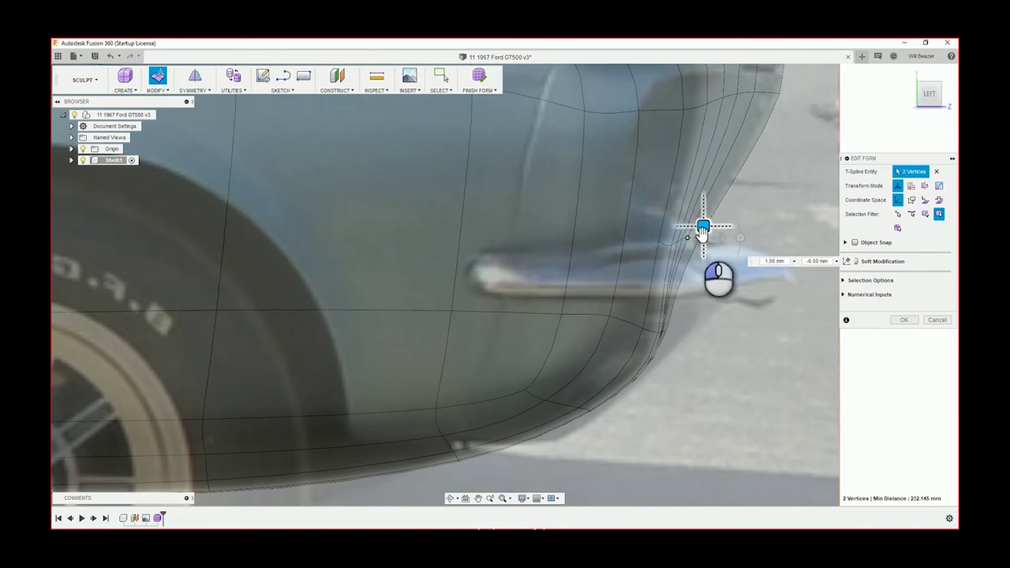
ctrl+click(690, 236)
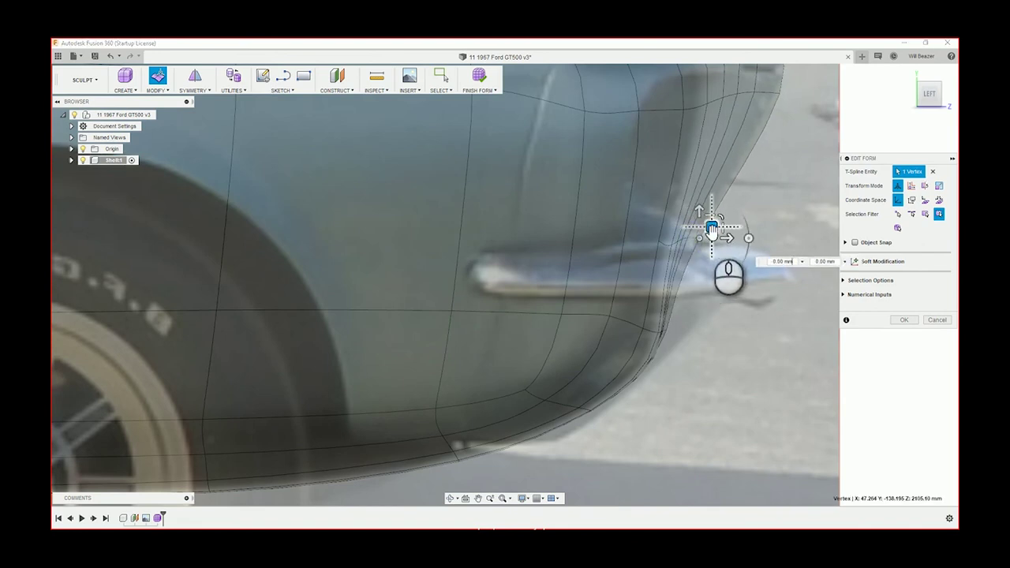
drag(711, 229, 706, 218)
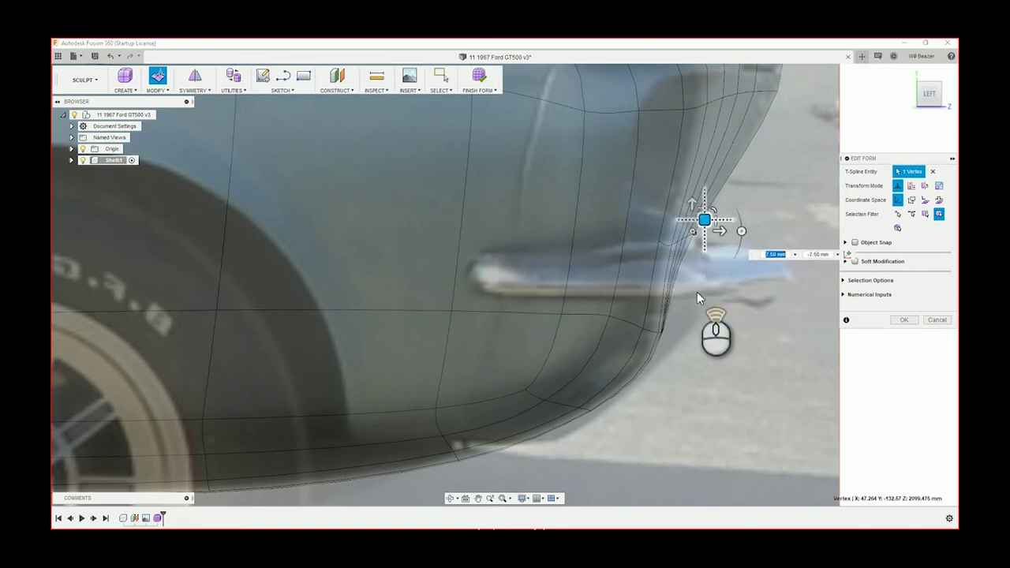
Lower the innermost edges of the nose's row just beneath the hood lip.
scroll(703, 292, down, 6)
scroll(725, 220, up, 6)
scroll(725, 221, up, 5)
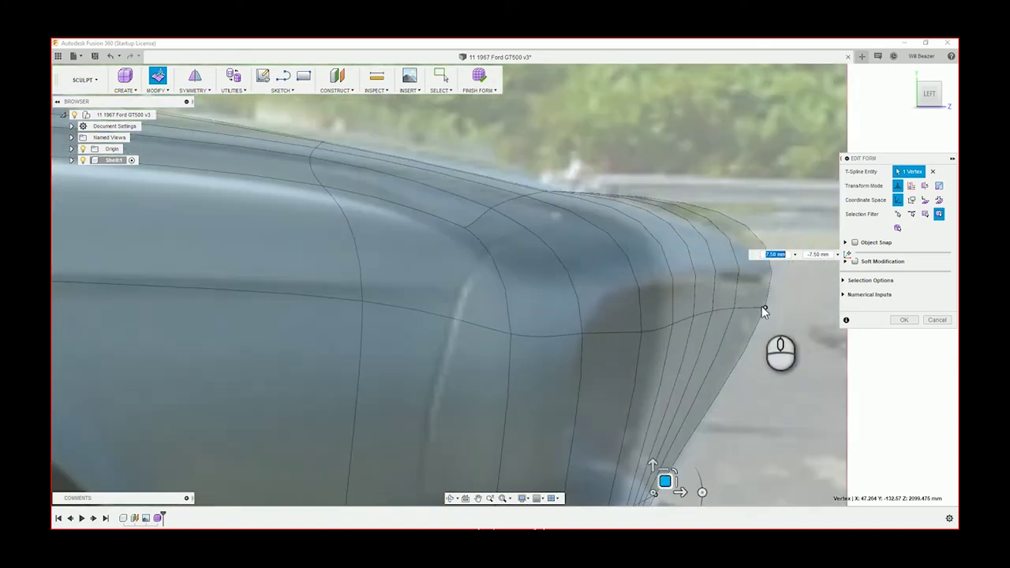
click(721, 313)
shift+click(701, 313)
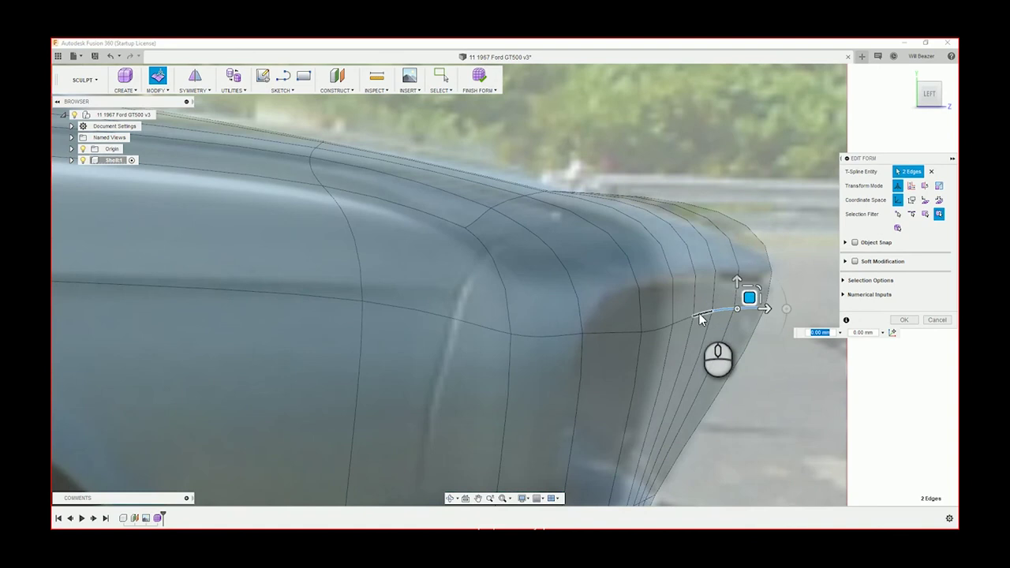
shift+click(699, 313)
drag(738, 304, 730, 325)
click(790, 248)
Raise the four inner vertices of the hood's front row about 3.5 mm.
scroll(778, 257, down, 5)
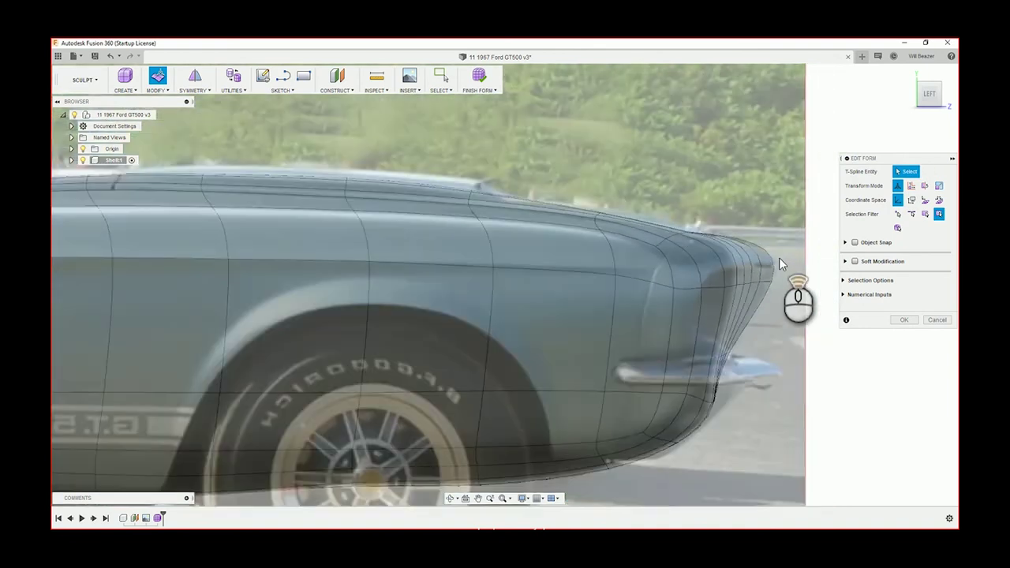
scroll(778, 259, down, 4)
scroll(725, 260, up, 5)
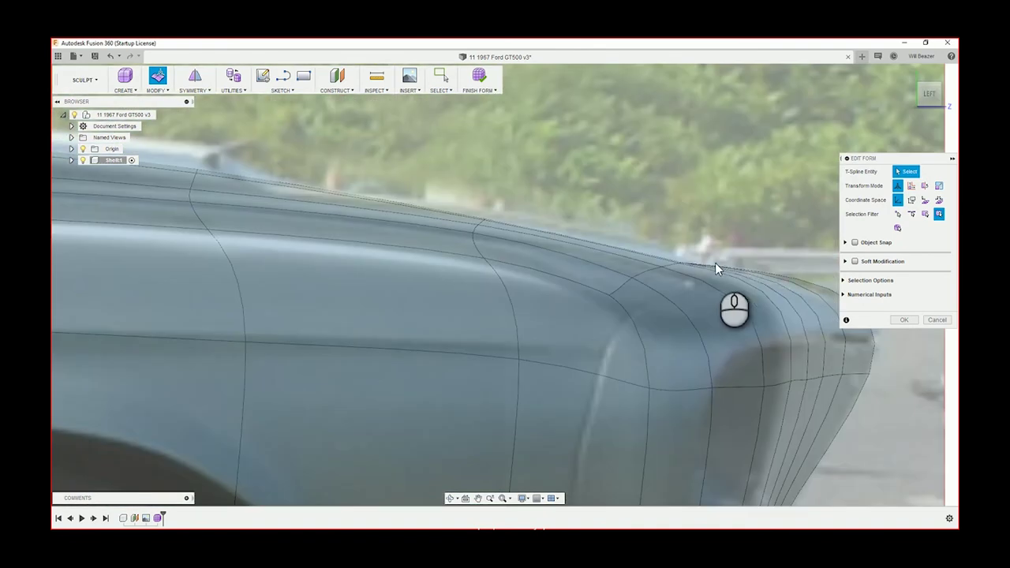
shift+middle_drag(732, 233, 634, 230)
click(598, 234)
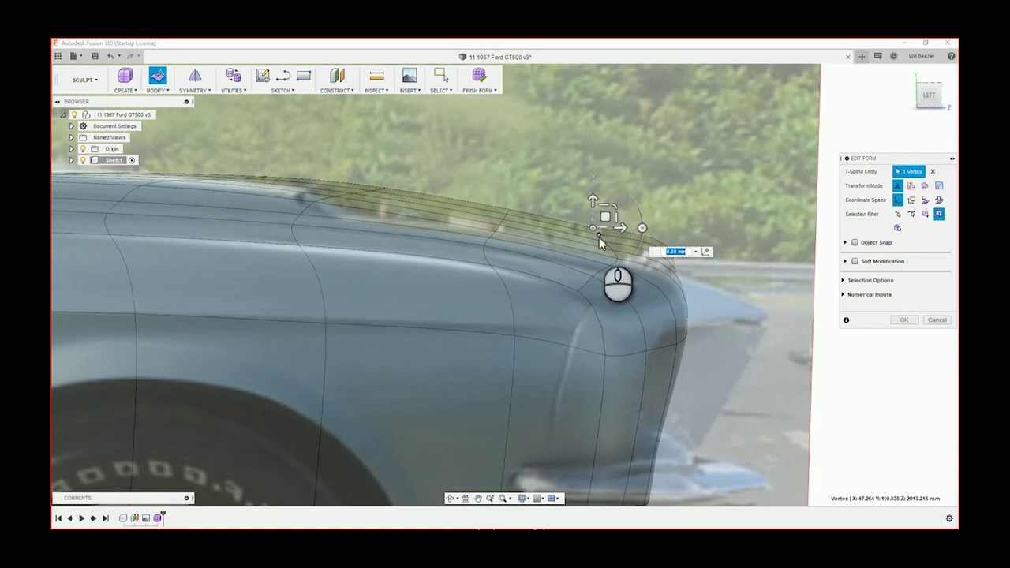
click(581, 208)
click(591, 229)
click(593, 230)
ctrl+click(605, 243)
ctrl+click(613, 252)
drag(932, 96, 860, 118)
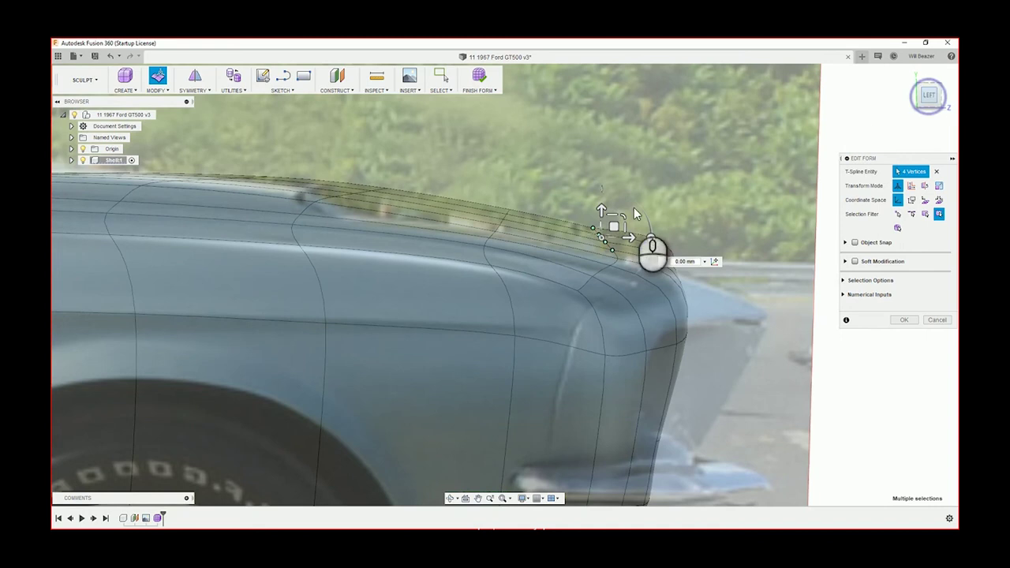
scroll(580, 251, up, 3)
middle_drag(669, 282, 671, 289)
drag(669, 290, 670, 285)
scroll(654, 324, up, 5)
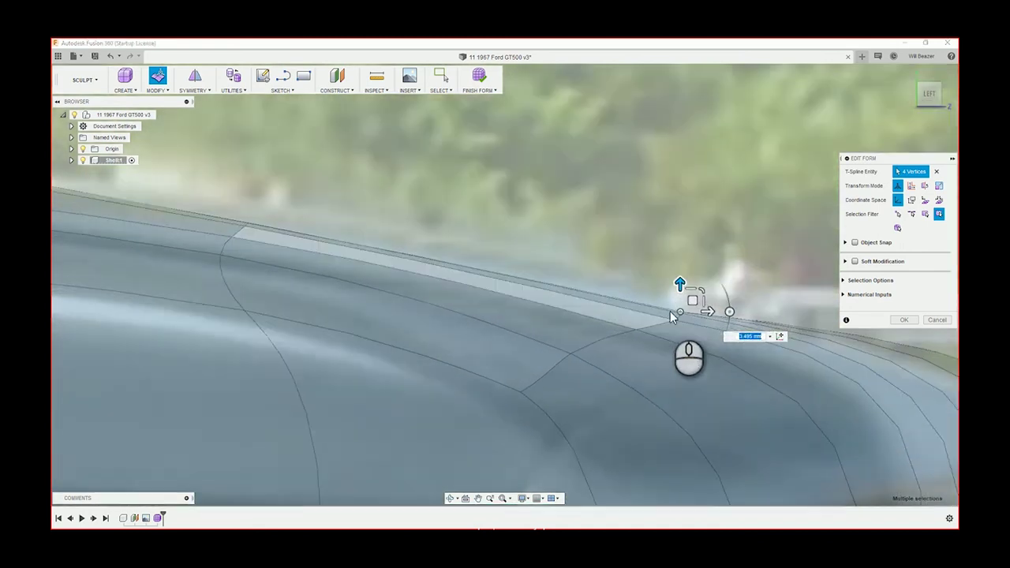
Stagger the hood's front row into a crown by raising progressively fewer of its inner vertices.
ctrl+click(687, 318)
click(686, 282)
click(686, 294)
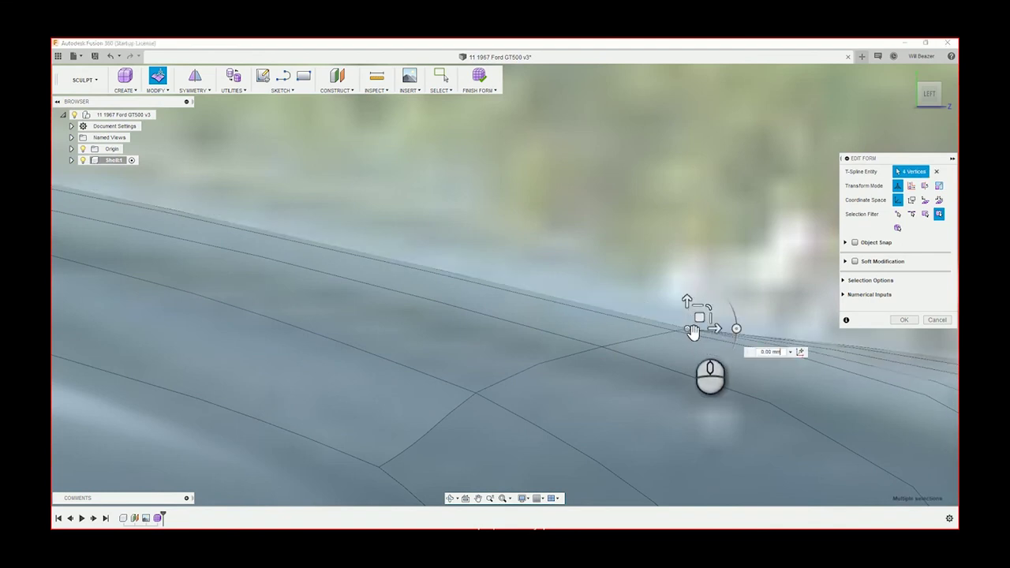
drag(687, 297, 688, 257)
ctrl+click(688, 315)
ctrl+click(686, 294)
click(687, 288)
scroll(635, 239, down, 8)
click(644, 220)
drag(645, 221, 644, 219)
Raise the four inner vertices of the next hood row behind the front row.
scroll(479, 220, up, 4)
click(546, 197)
mouse_move(499, 213)
shift+middle_down()
mouse_move(511, 214)
mouse_move(502, 213)
shift+middle_up()
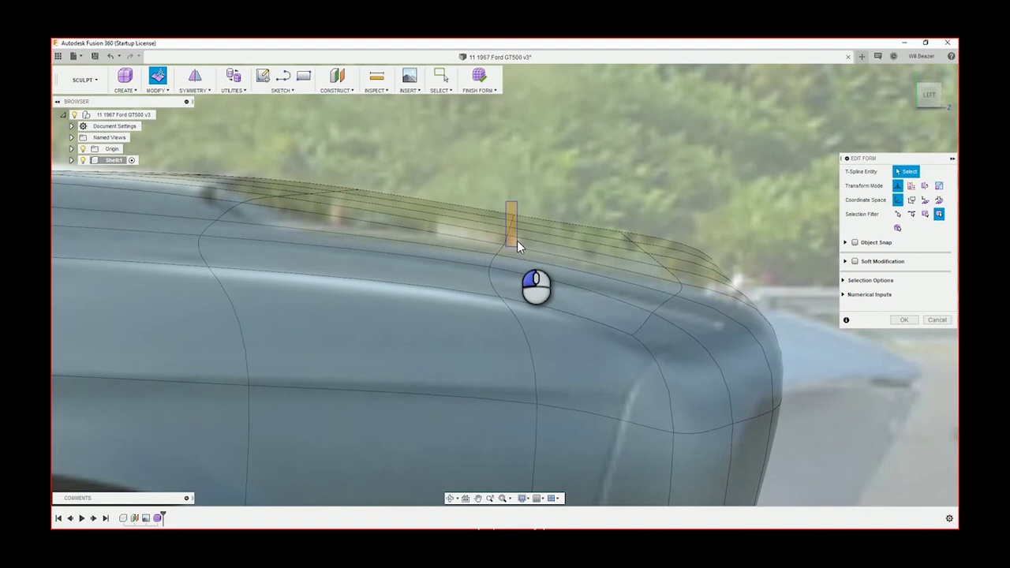
double_click(512, 246)
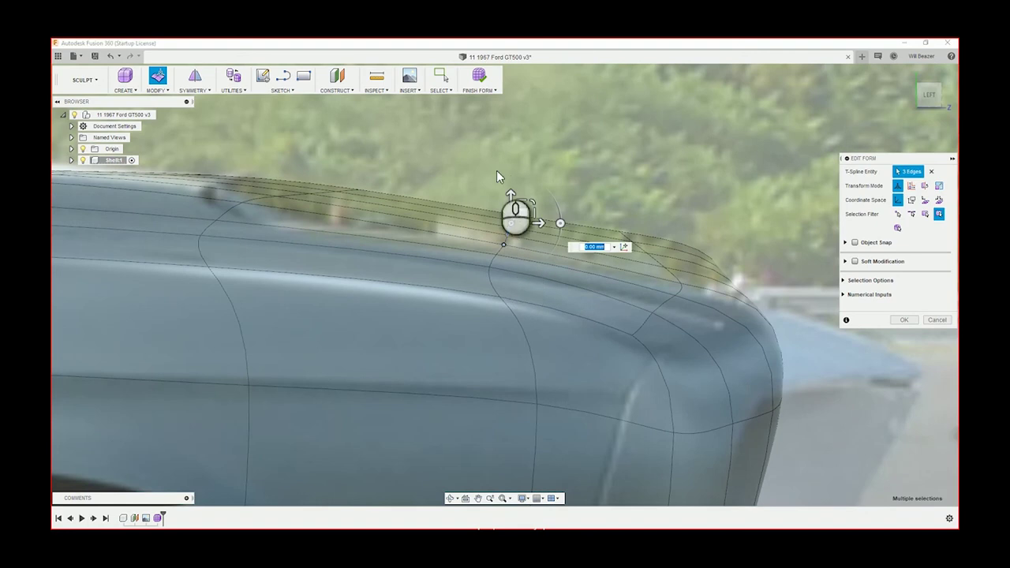
click(496, 168)
click(514, 218)
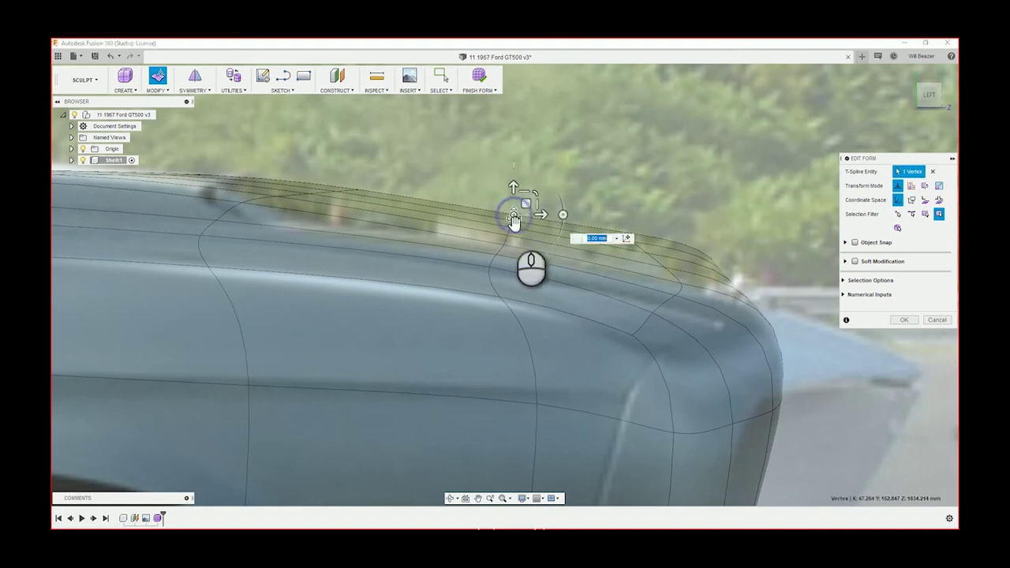
double_click(512, 224)
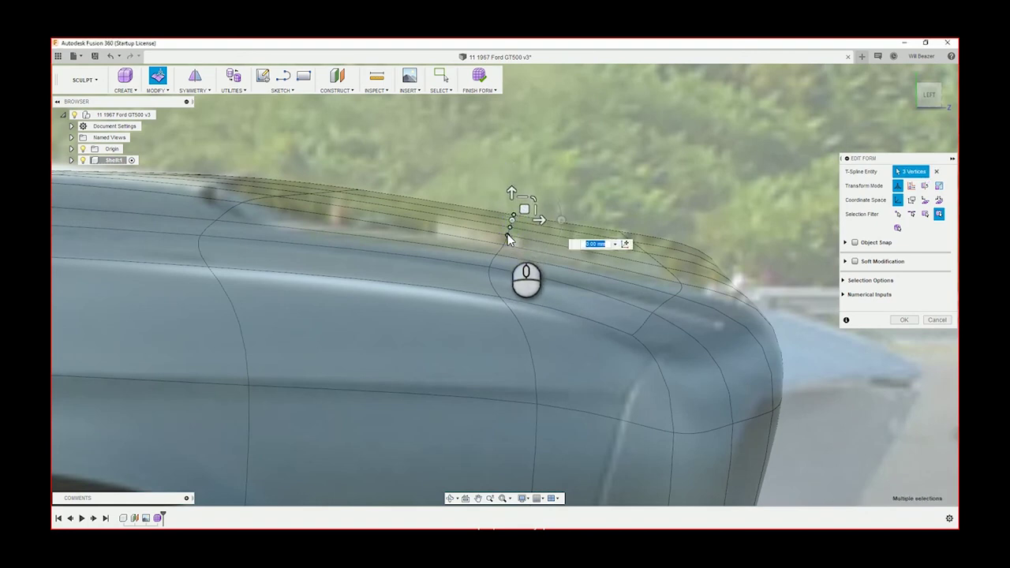
click(928, 96)
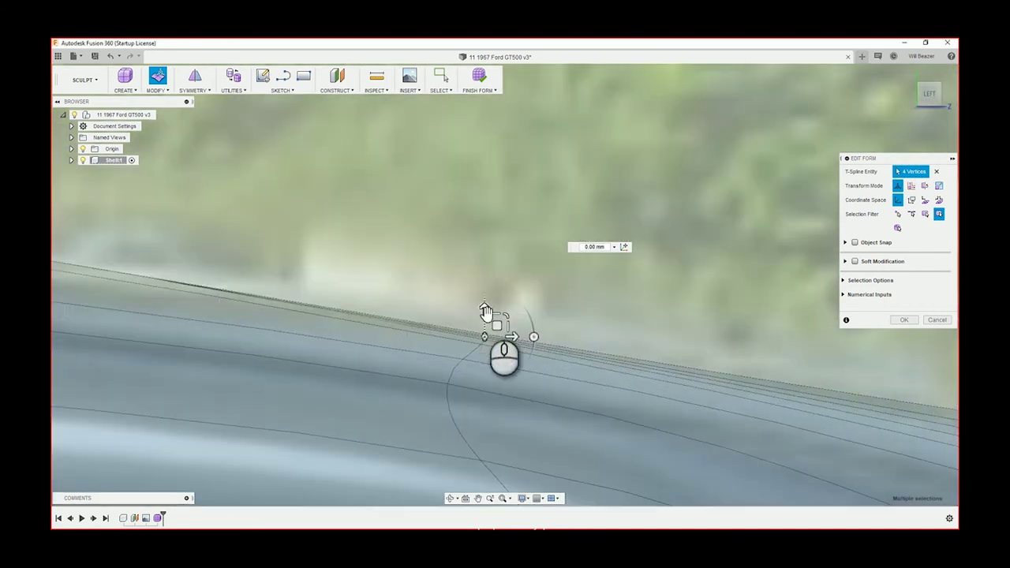
drag(485, 310, 480, 267)
Stagger that second hood row by raising fewer inner vertices each time, the innermost by about 3.8 mm.
click(486, 334)
click(483, 326)
ctrl+click(484, 315)
scroll(483, 267, down, 3)
scroll(484, 267, down, 5)
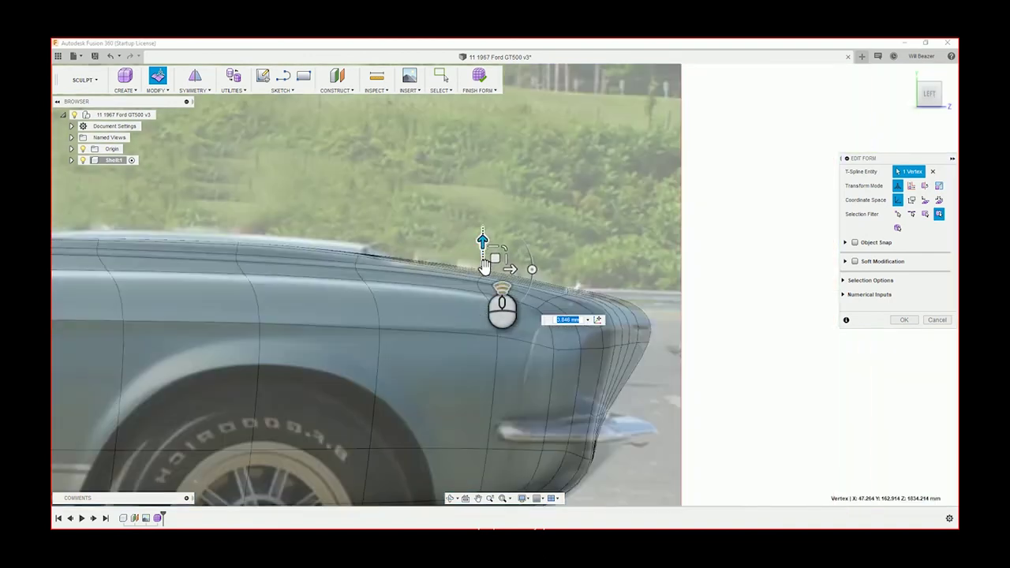
click(465, 221)
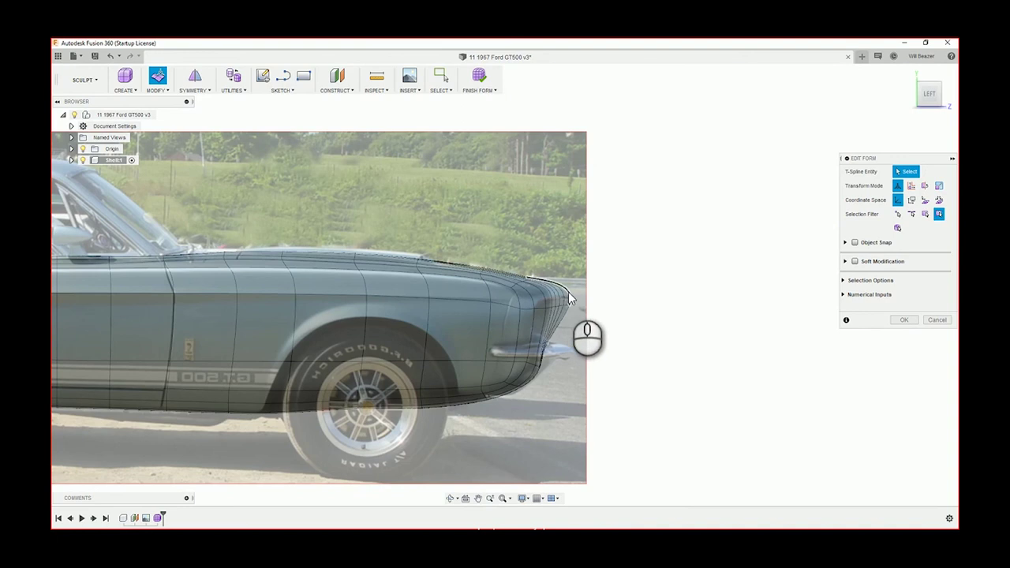
Try to lower the five inner faces at the front lip of the hood.
scroll(369, 256, down, 4)
scroll(469, 304, up, 3)
scroll(467, 308, up, 3)
scroll(467, 233, up, 3)
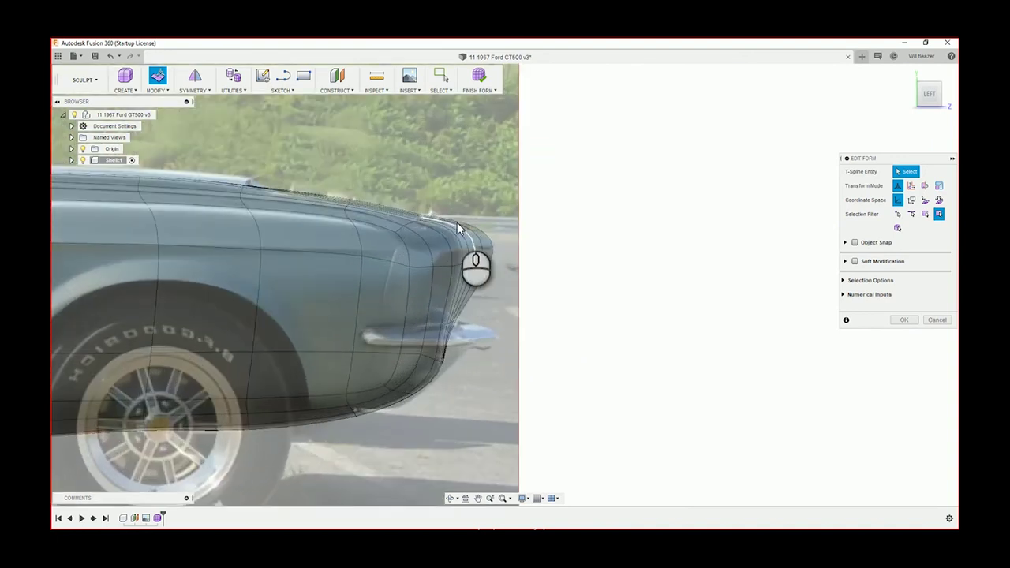
scroll(467, 231, up, 2)
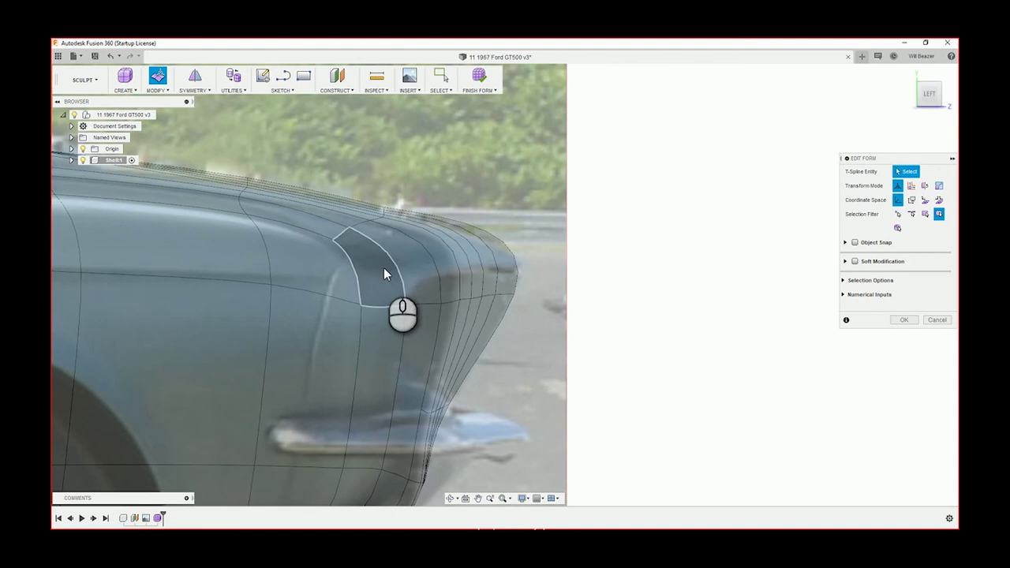
click(431, 240)
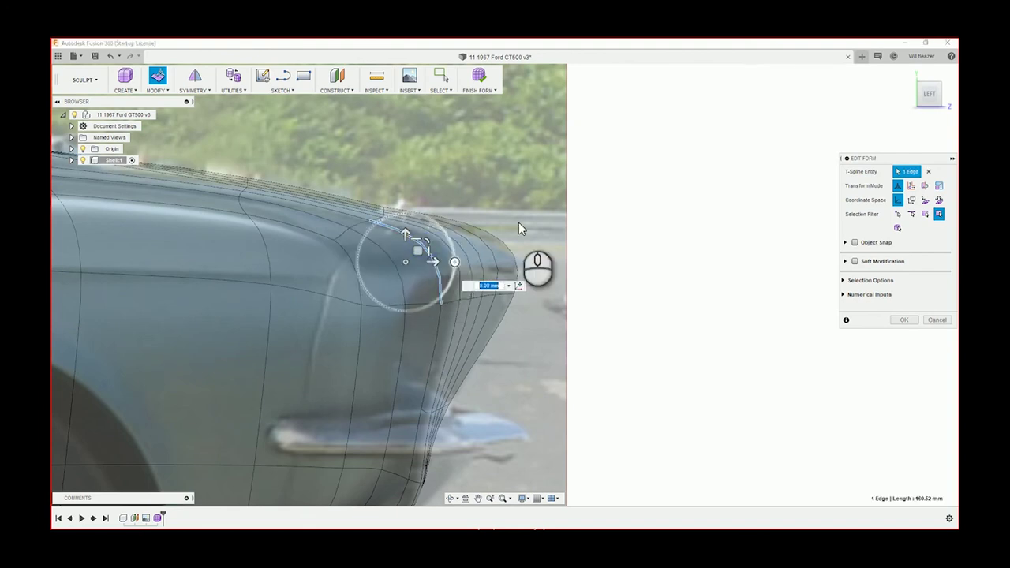
click(426, 238)
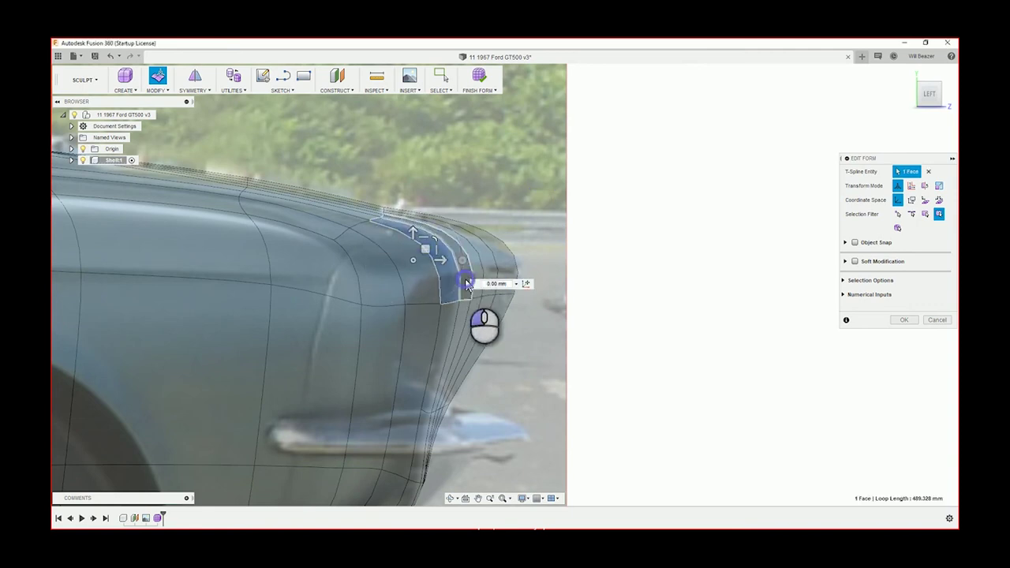
ctrl+click(465, 283)
ctrl+click(475, 267)
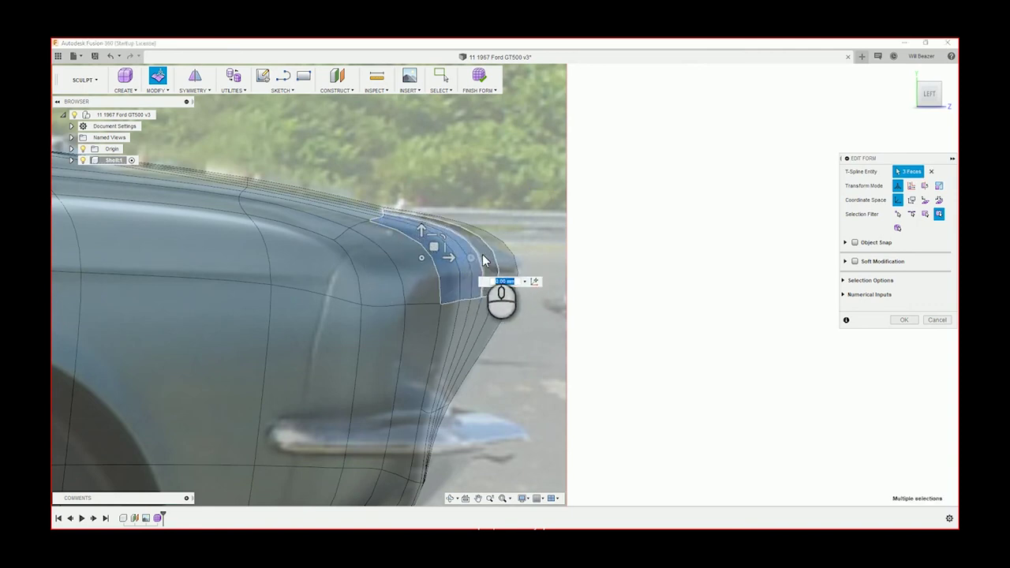
ctrl+click(483, 257)
ctrl+click(504, 246)
mouse_move(429, 228)
mouse_down()
mouse_move(428, 242)
mouse_move(428, 228)
mouse_up()
click(667, 219)
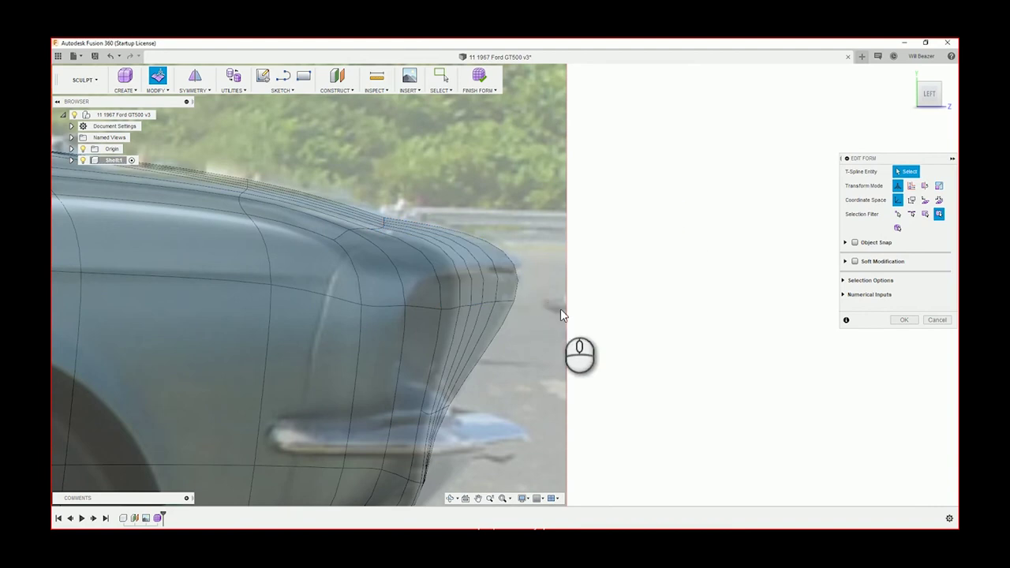
Undo the last move of the hood lip's five faces and clear the selection.
scroll(555, 311, down, 3)
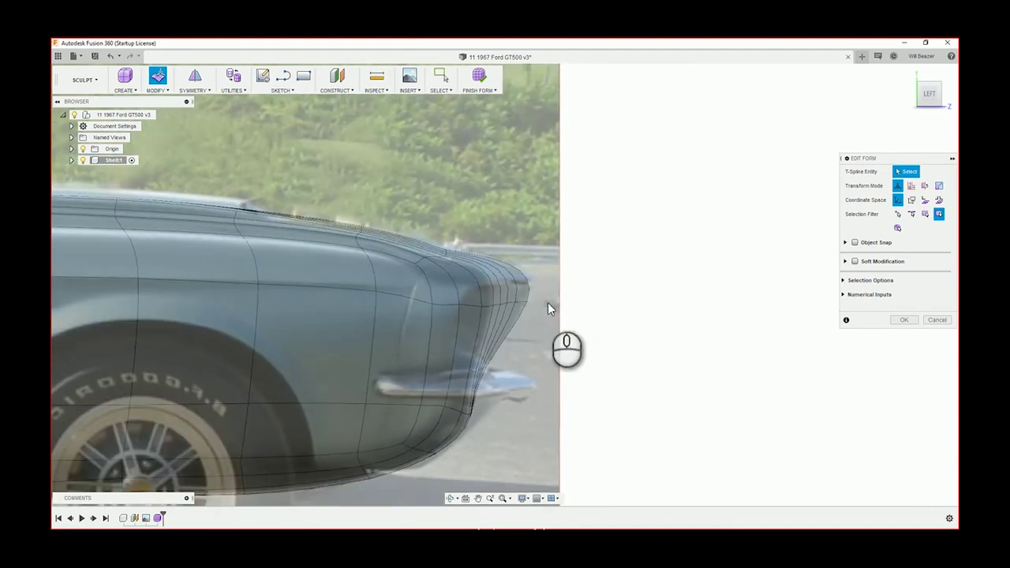
key(ctrl+z)
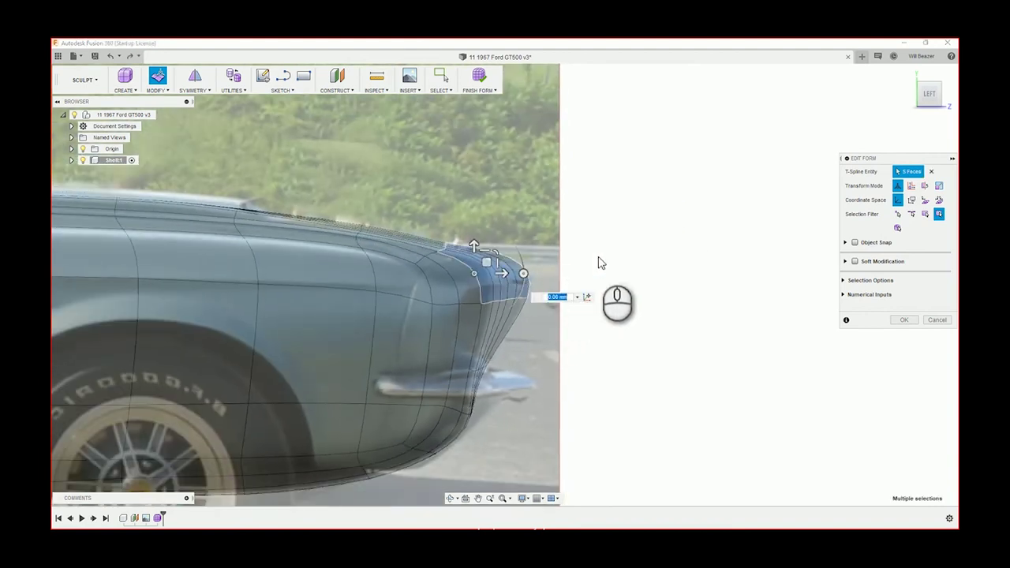
scroll(596, 257, up, 3)
click(631, 239)
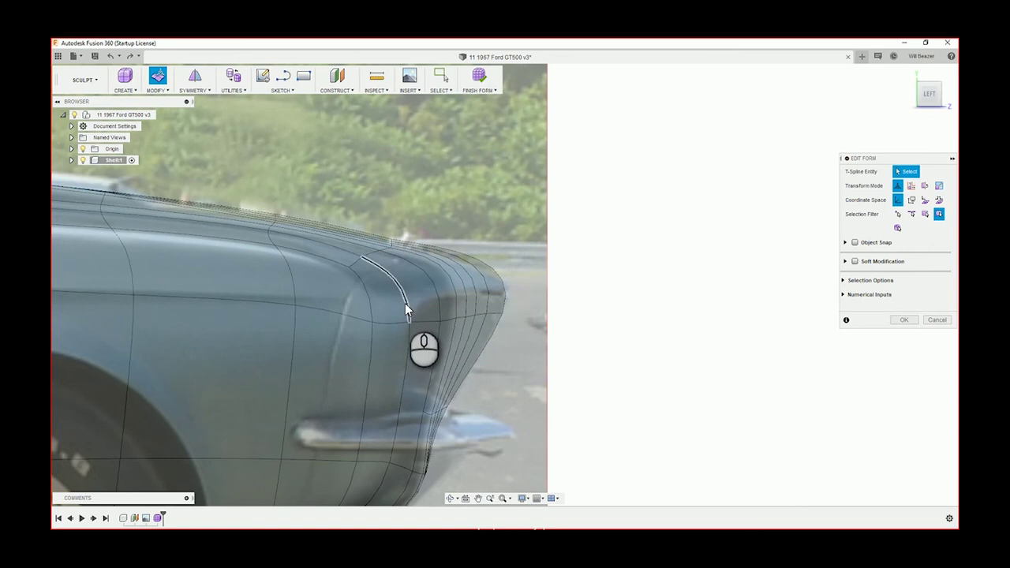
Insert a single edge row just above the seven edges across the nose, with Object Snap enabled.
click(366, 306)
drag(359, 300, 546, 344)
click(126, 87)
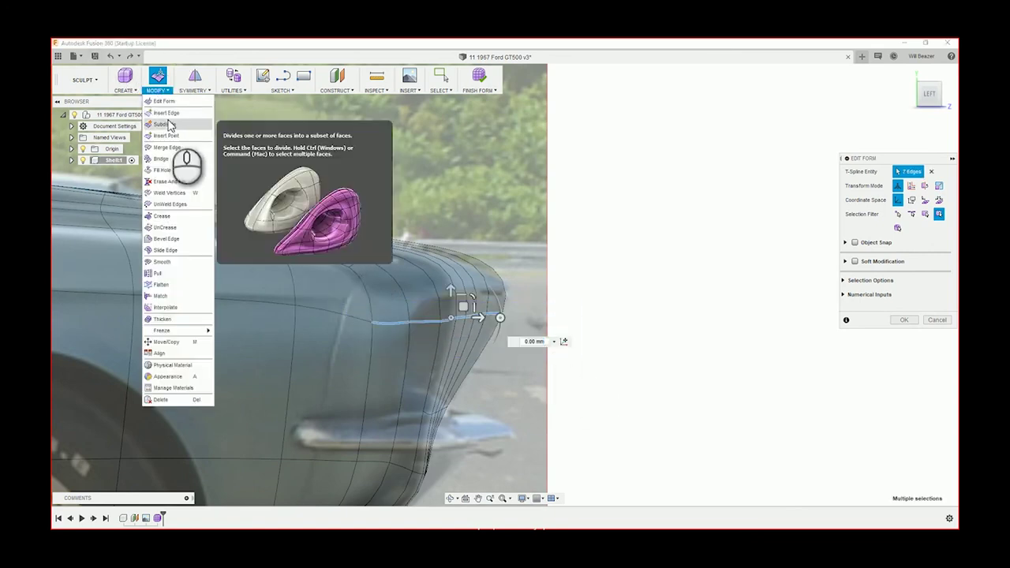
click(170, 115)
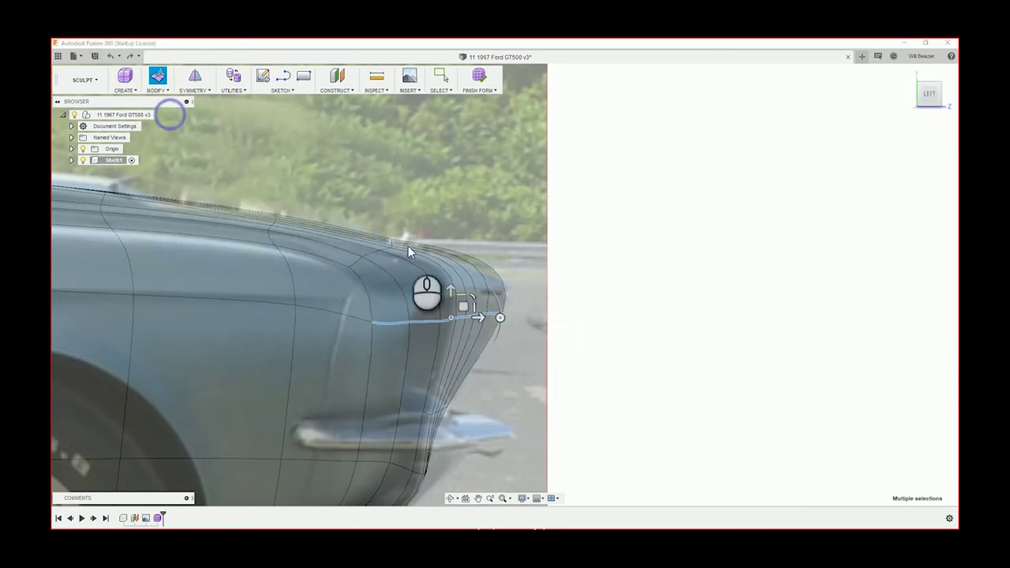
click(481, 313)
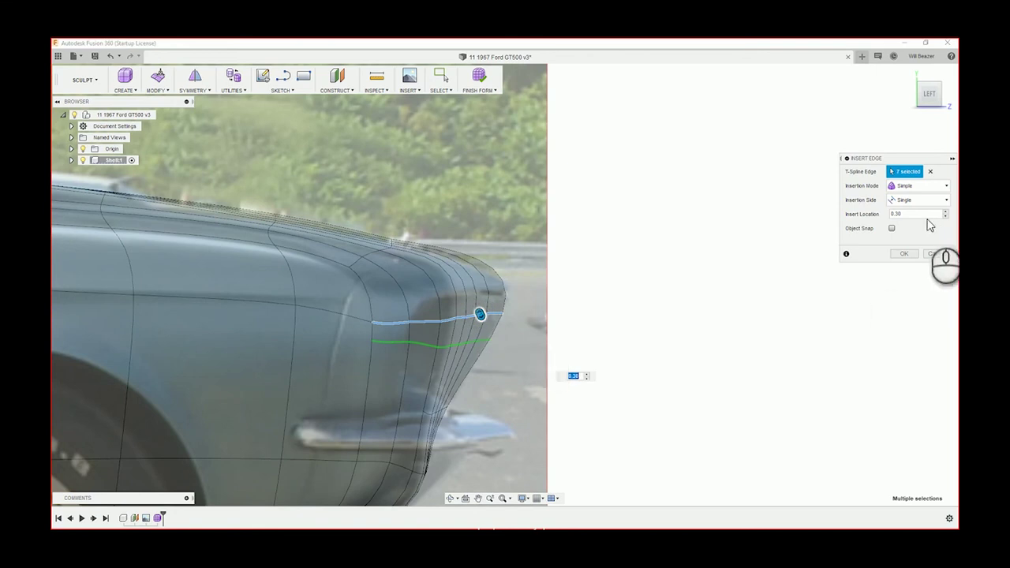
click(891, 228)
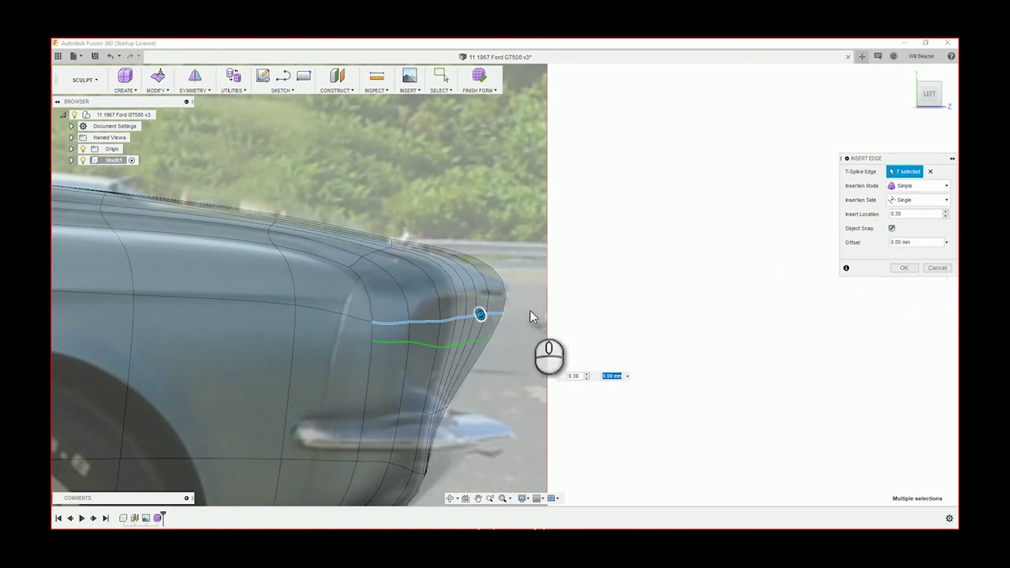
drag(479, 314, 456, 244)
click(900, 268)
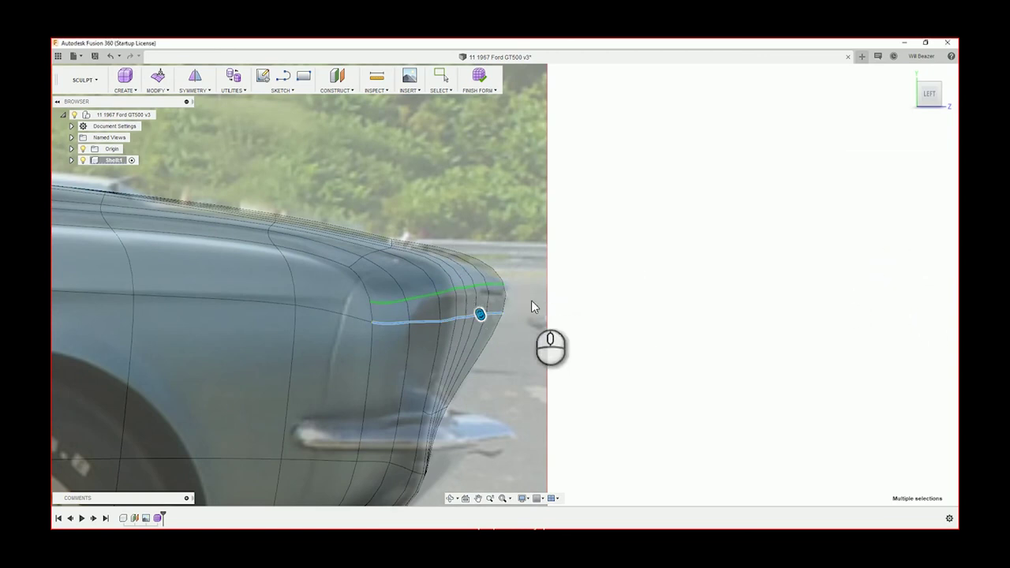
Move the seven nose edges below the hood lip down about 58 mm and back about 43 mm, and clear the selection.
scroll(544, 299, down, 2)
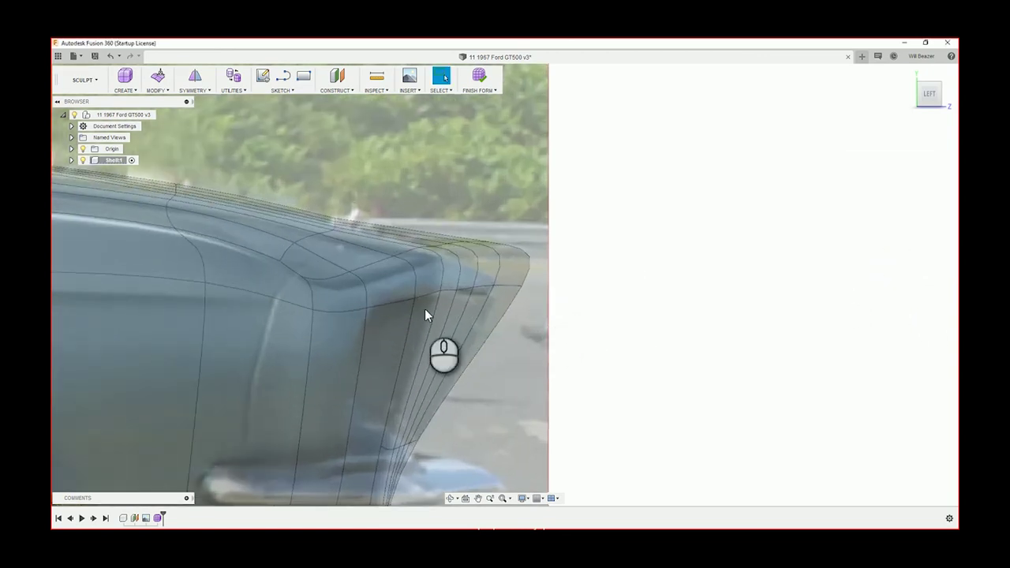
scroll(329, 304, up, 2)
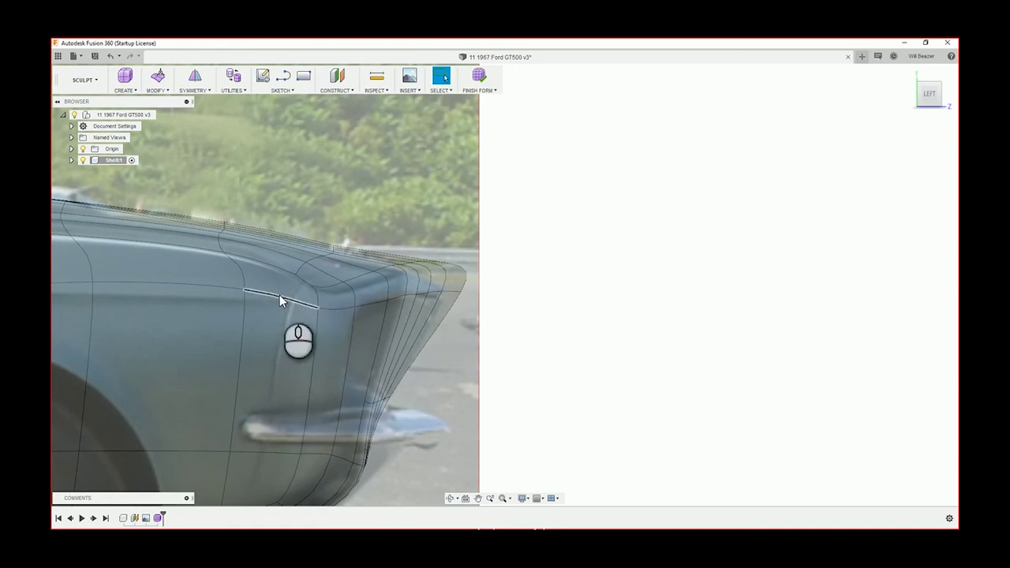
click(309, 306)
drag(303, 278, 480, 331)
click(535, 291)
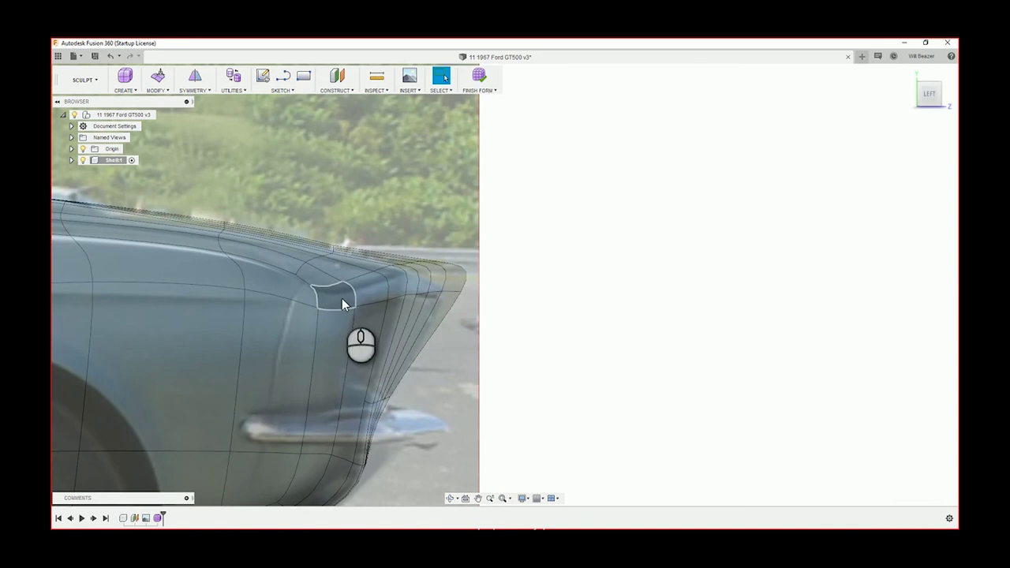
click(499, 310)
click(298, 294)
drag(431, 318, 493, 335)
click(294, 291)
drag(295, 296, 469, 401)
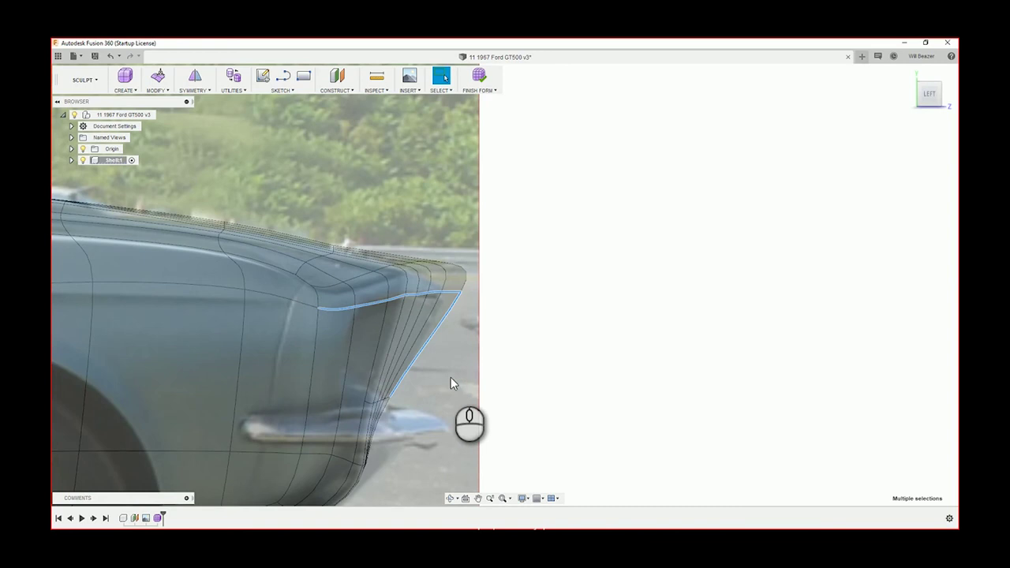
drag(313, 296, 467, 352)
drag(311, 294, 471, 351)
click(158, 75)
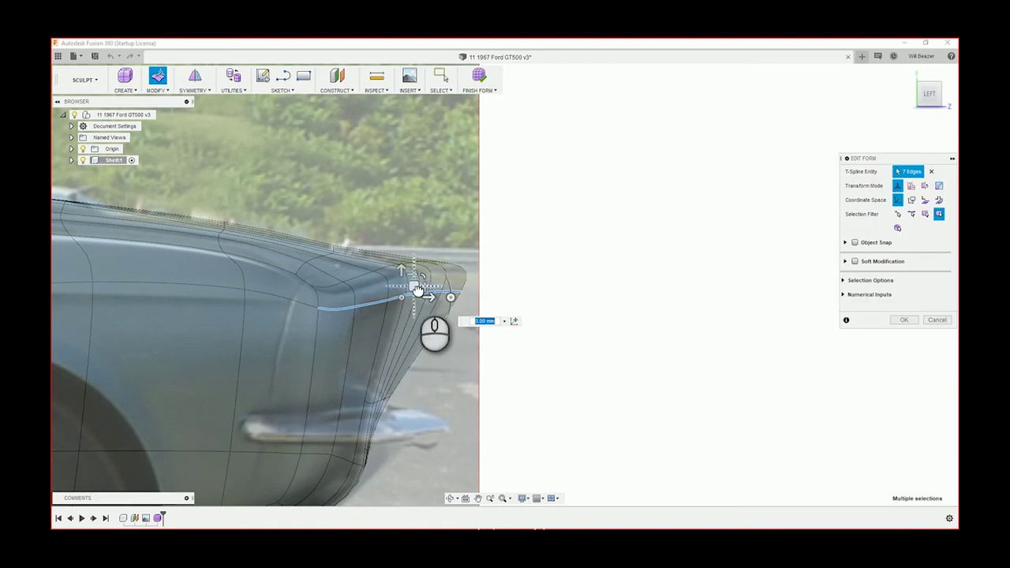
drag(418, 291, 390, 325)
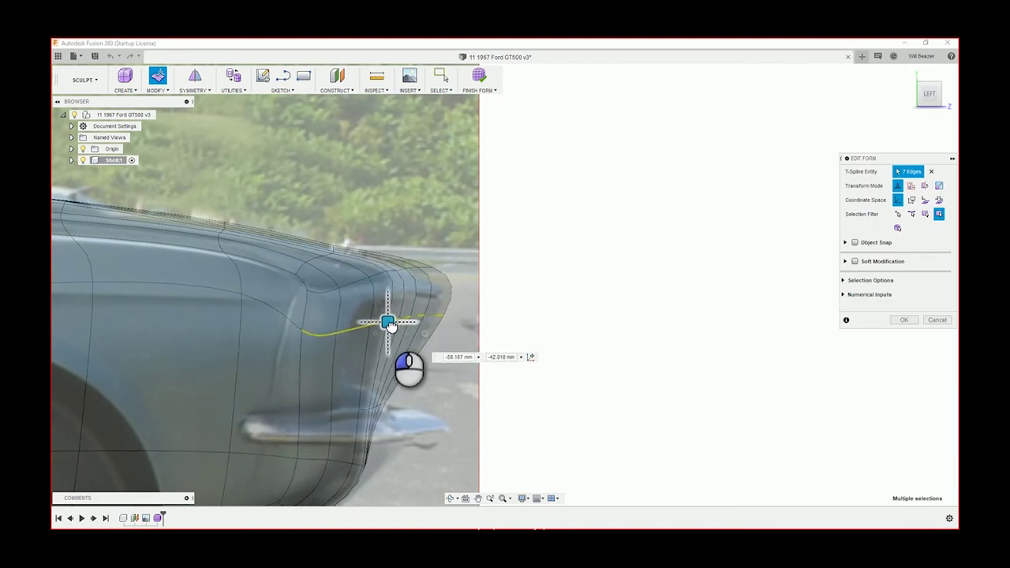
click(513, 278)
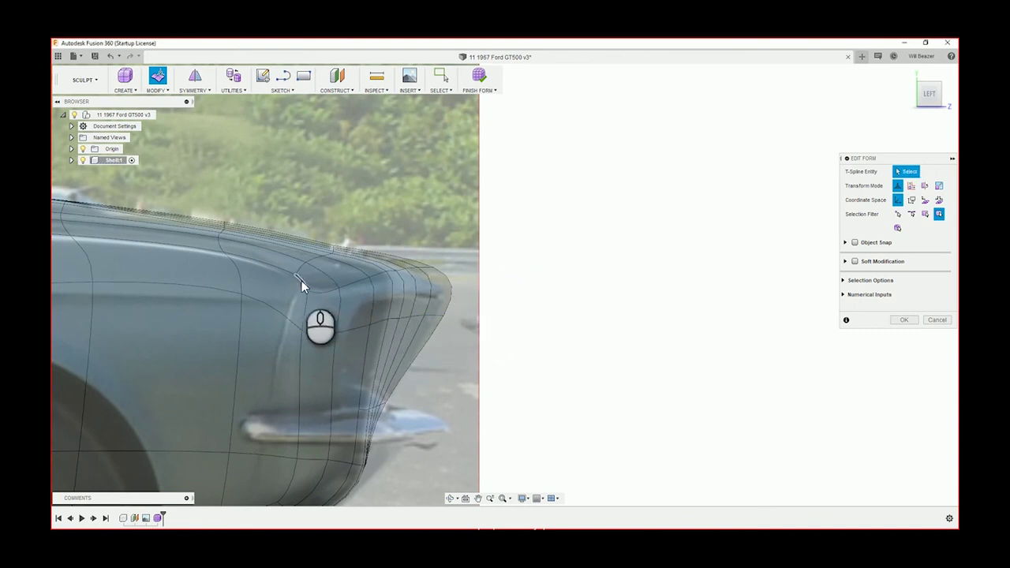
click(353, 285)
click(376, 274)
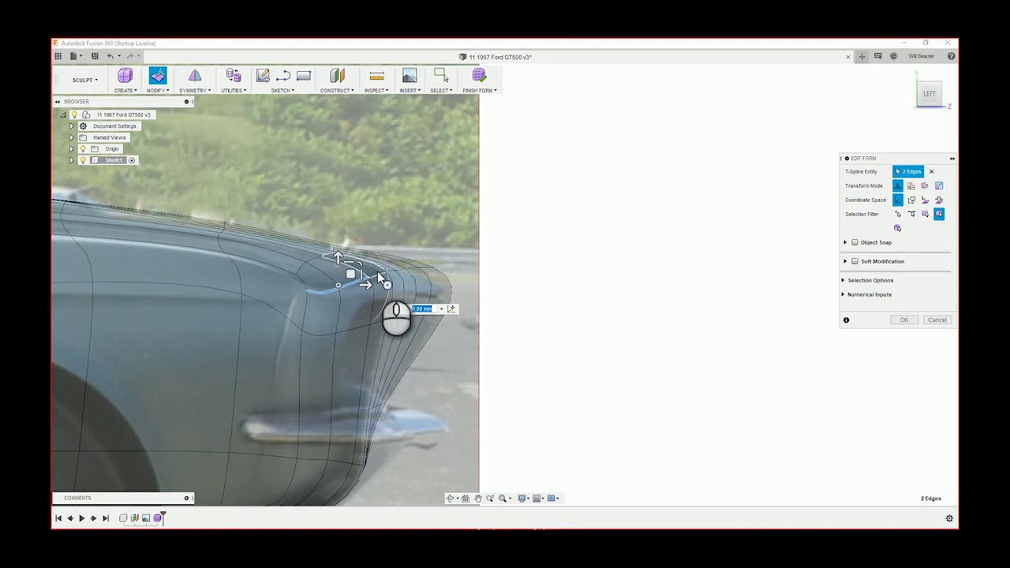
click(510, 256)
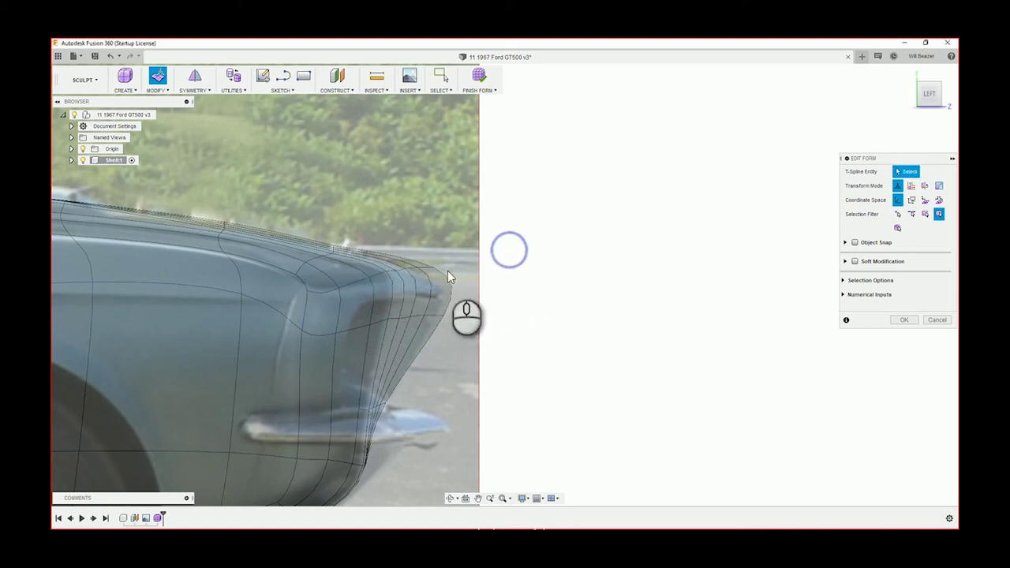
Lower the single hood-lip edge just inward of the outer front corner and deselect it.
click(390, 276)
drag(390, 263, 397, 291)
scroll(392, 295, down, 3)
scroll(357, 296, down, 3)
click(680, 273)
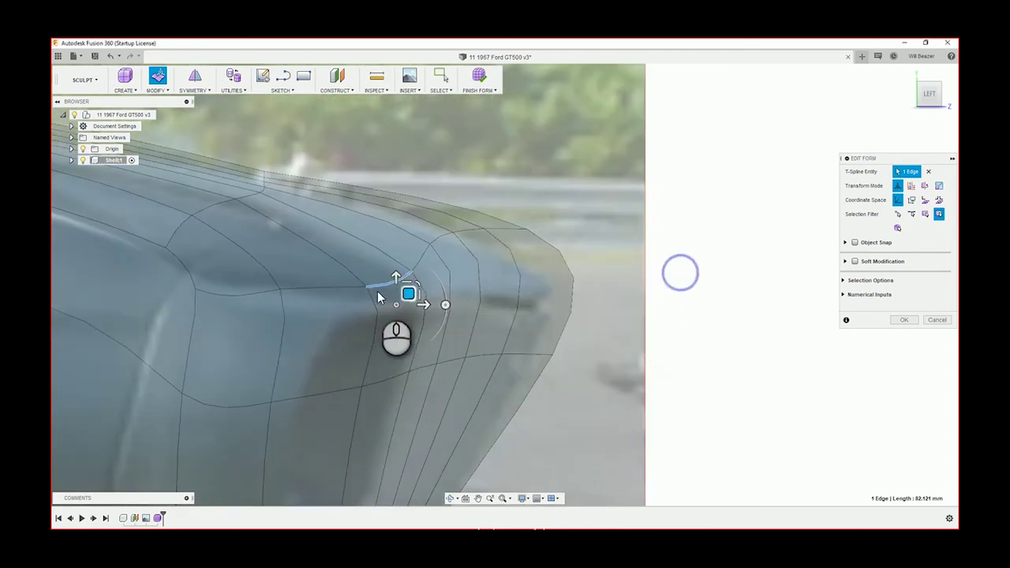
Lower the inner hood-lip vertices one by one and pull them forward, the outermost by about 34.6 mm and 22.3 mm.
click(431, 245)
drag(446, 233, 464, 263)
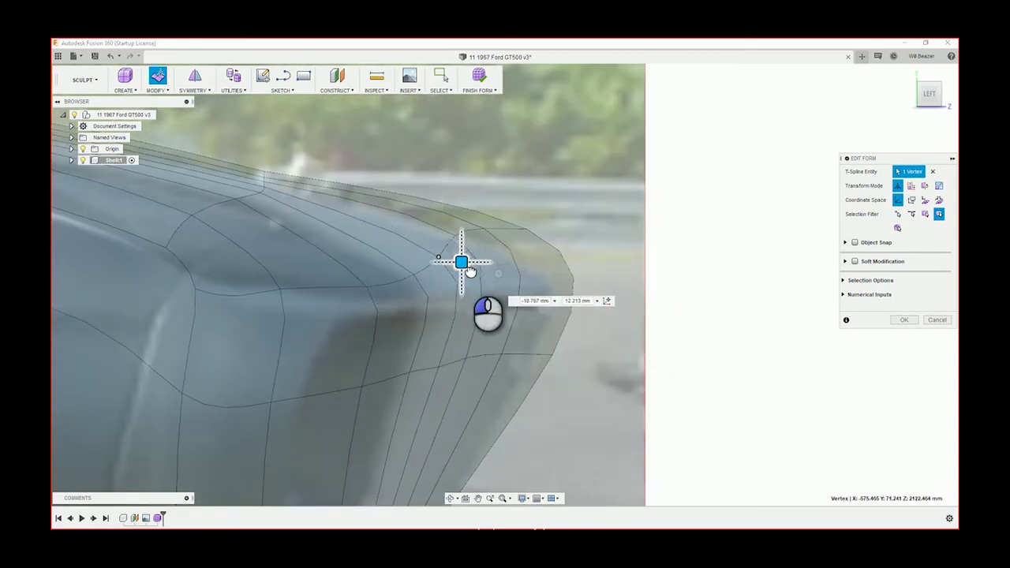
drag(468, 271, 485, 302)
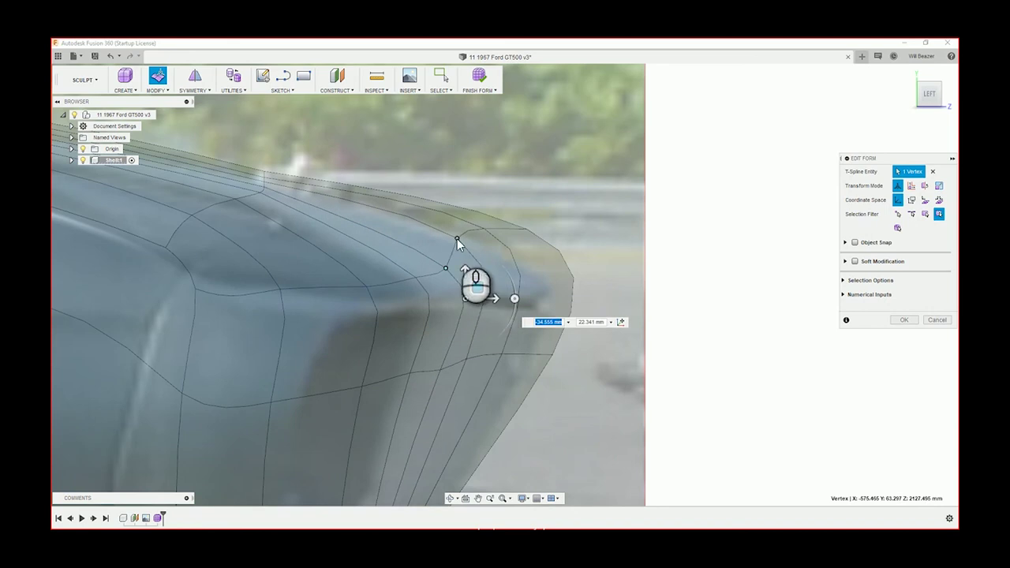
click(457, 239)
drag(476, 243, 512, 304)
click(489, 239)
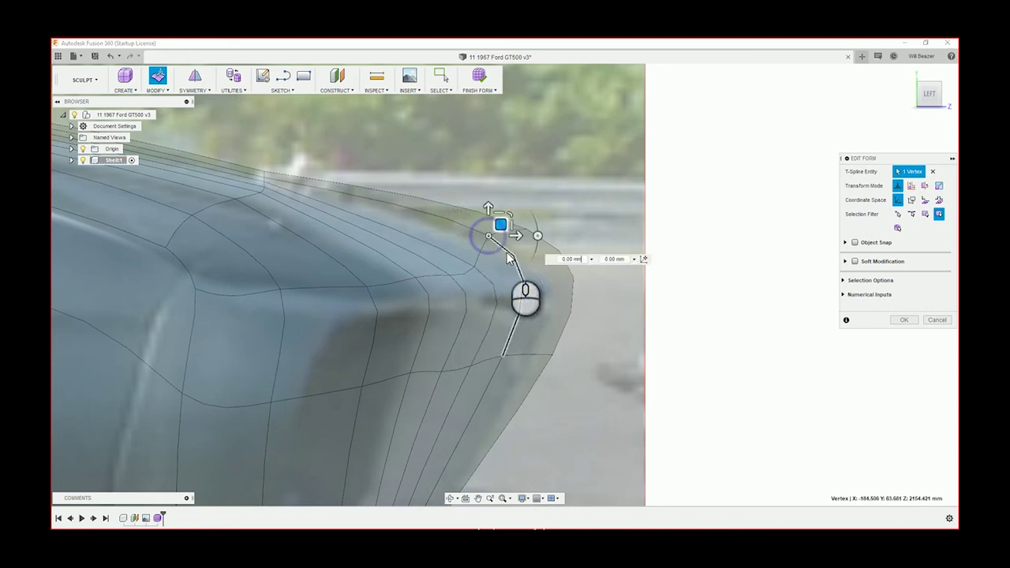
drag(511, 237, 541, 299)
click(526, 230)
drag(527, 235, 546, 299)
Pull the foremost vertex of the nose row below the hood lip back toward the body.
click(555, 369)
drag(555, 370, 525, 363)
scroll(473, 415, up, 2)
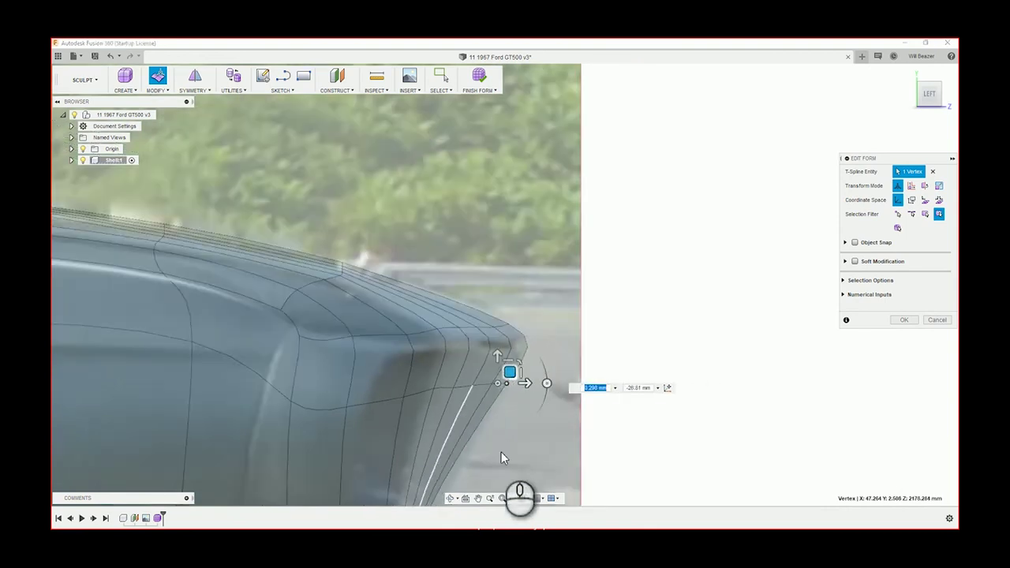
Fine-tune the two hood-lip vertices beside the centreline, nudging the outer of the two slightly down and forward.
scroll(501, 452, up, 8)
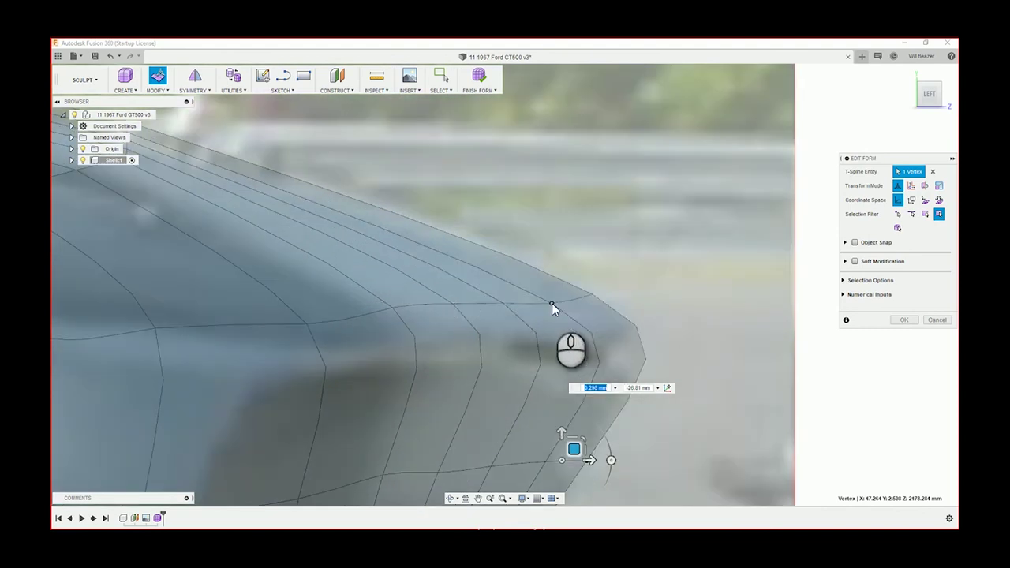
click(552, 303)
mouse_move(563, 294)
mouse_down()
mouse_move(558, 286)
mouse_move(564, 300)
mouse_up()
click(503, 303)
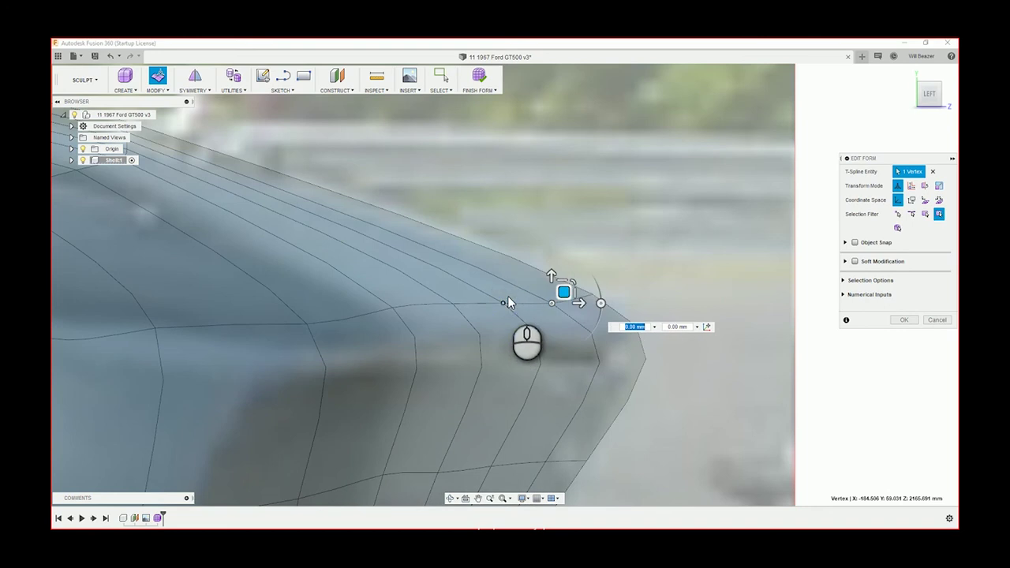
click(505, 303)
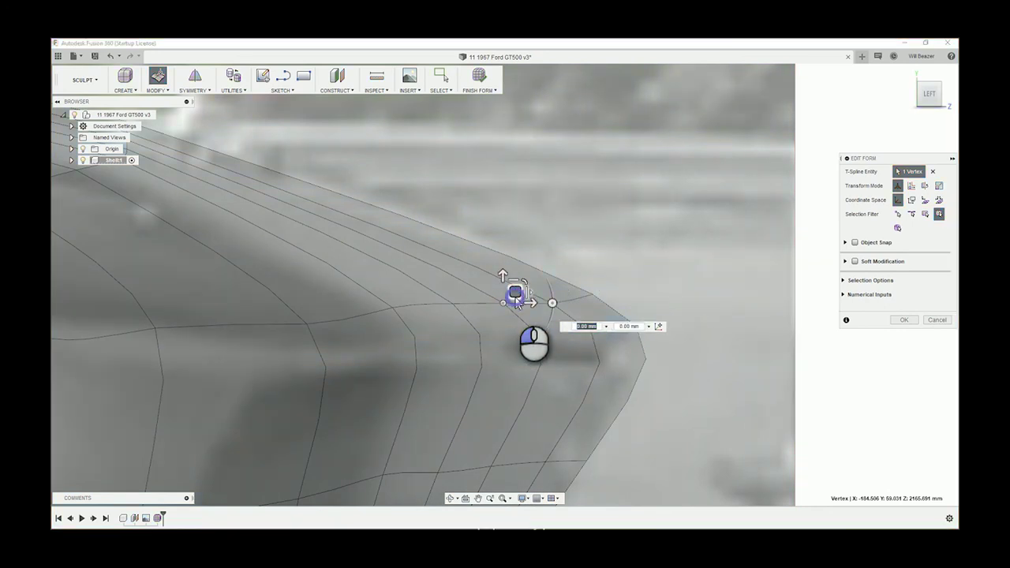
drag(517, 302, 555, 290)
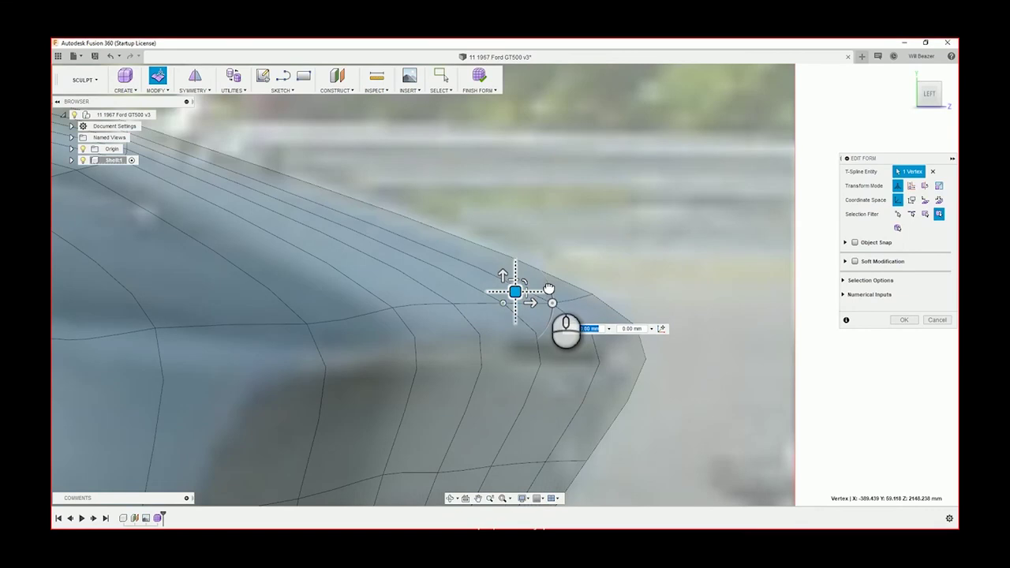
drag(548, 289, 524, 297)
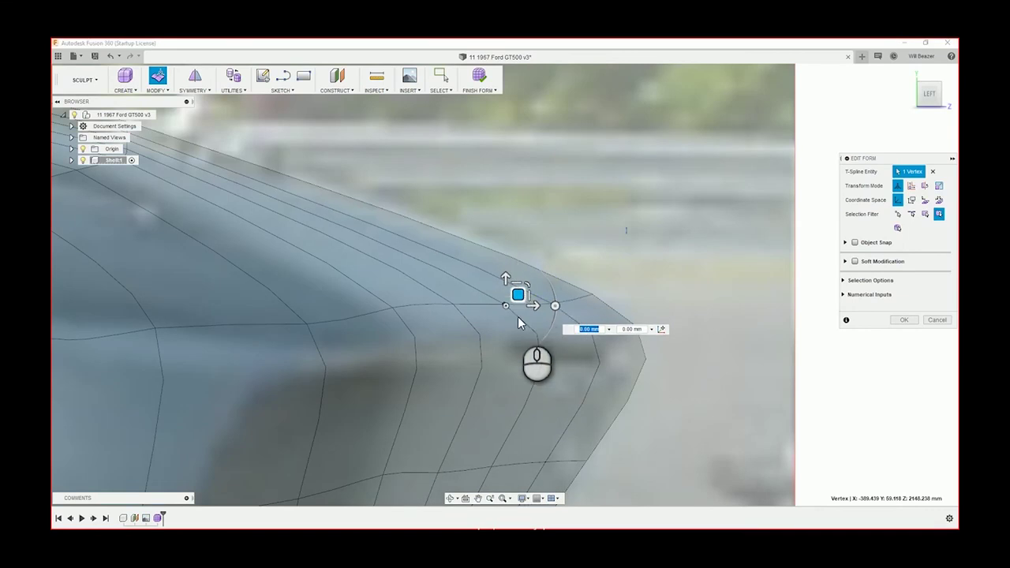
Lower the next outer hood-lip vertices slightly, the outermost by about 7.6 mm and forward 2.7 mm, and clear the selection.
click(505, 307)
click(503, 303)
drag(516, 293, 472, 310)
click(457, 305)
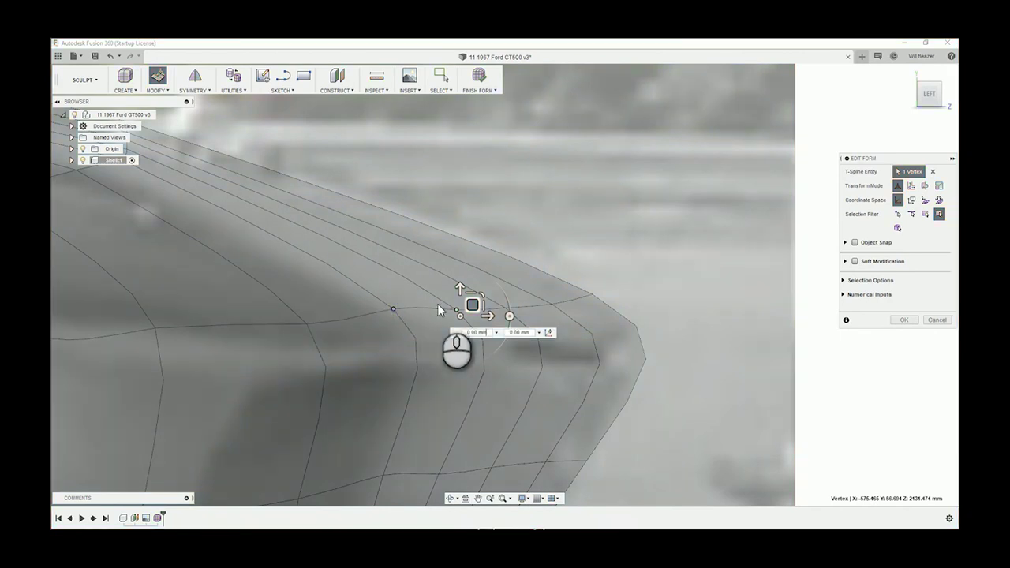
click(394, 309)
drag(408, 300, 419, 329)
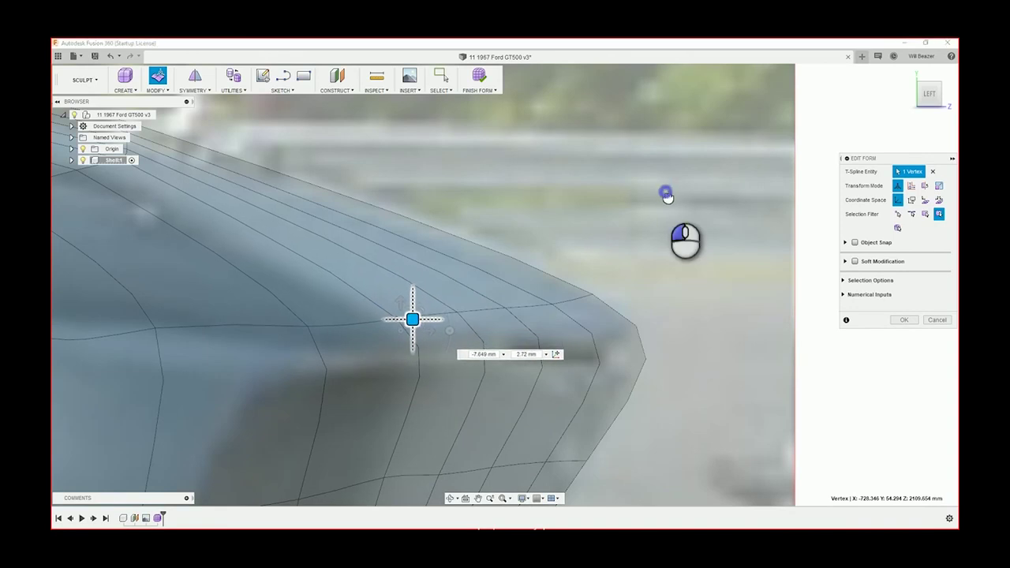
click(697, 296)
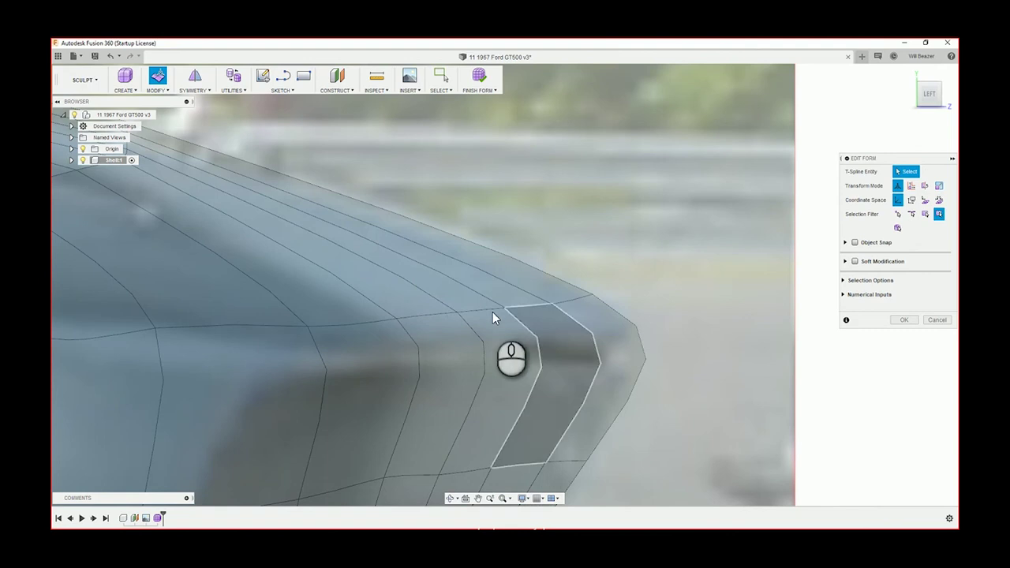
shift+middle_drag(503, 325, 713, 353)
scroll(649, 372, down, 5)
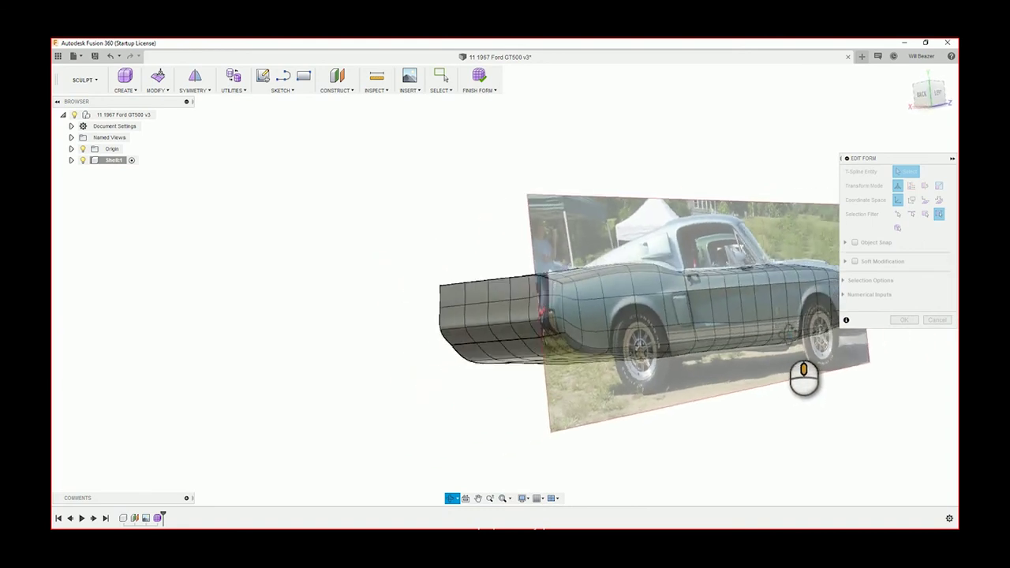